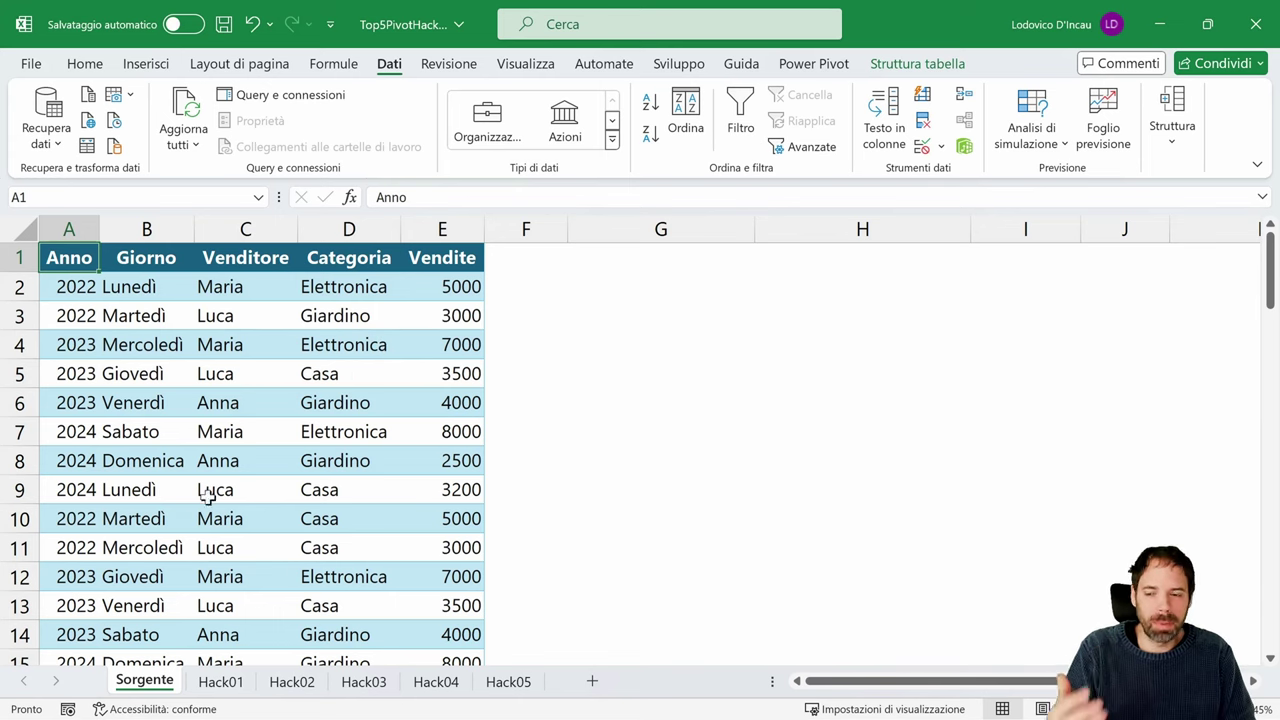
- Open the Hack01 sheet with the 'Filtro su Valori' pivot table
click(220, 681)
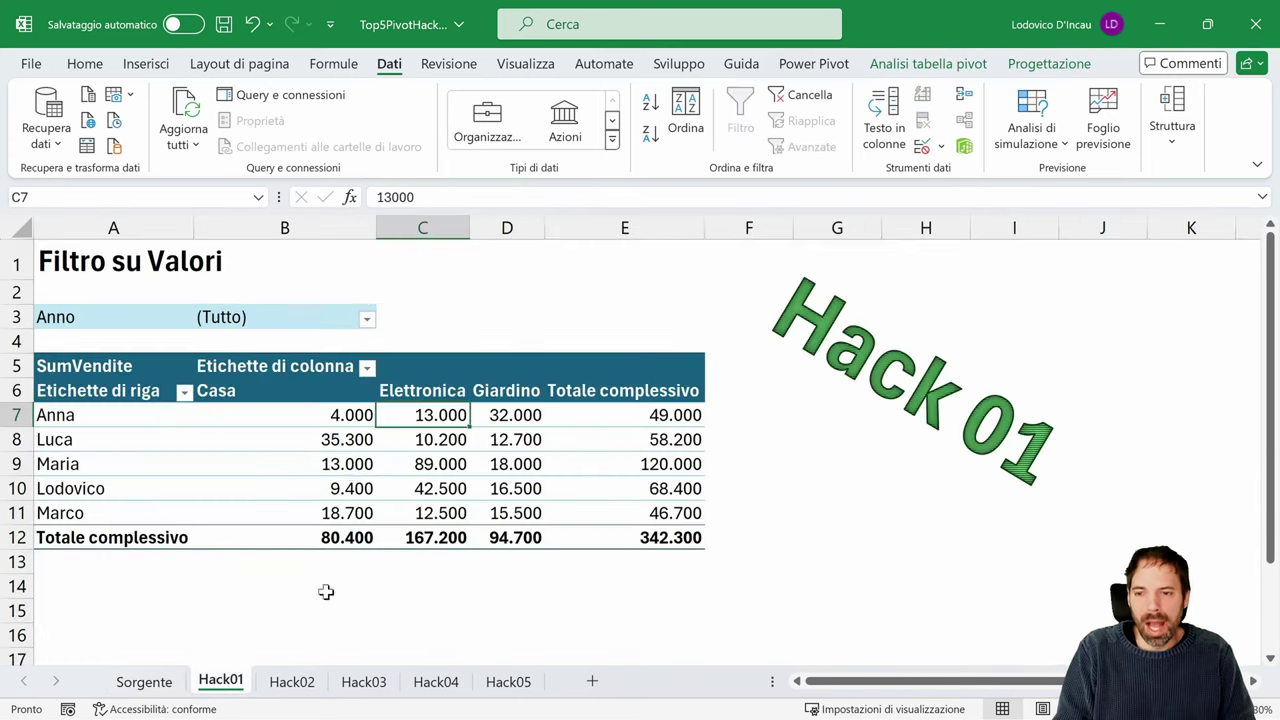
right_click(355, 425)
click(390, 408)
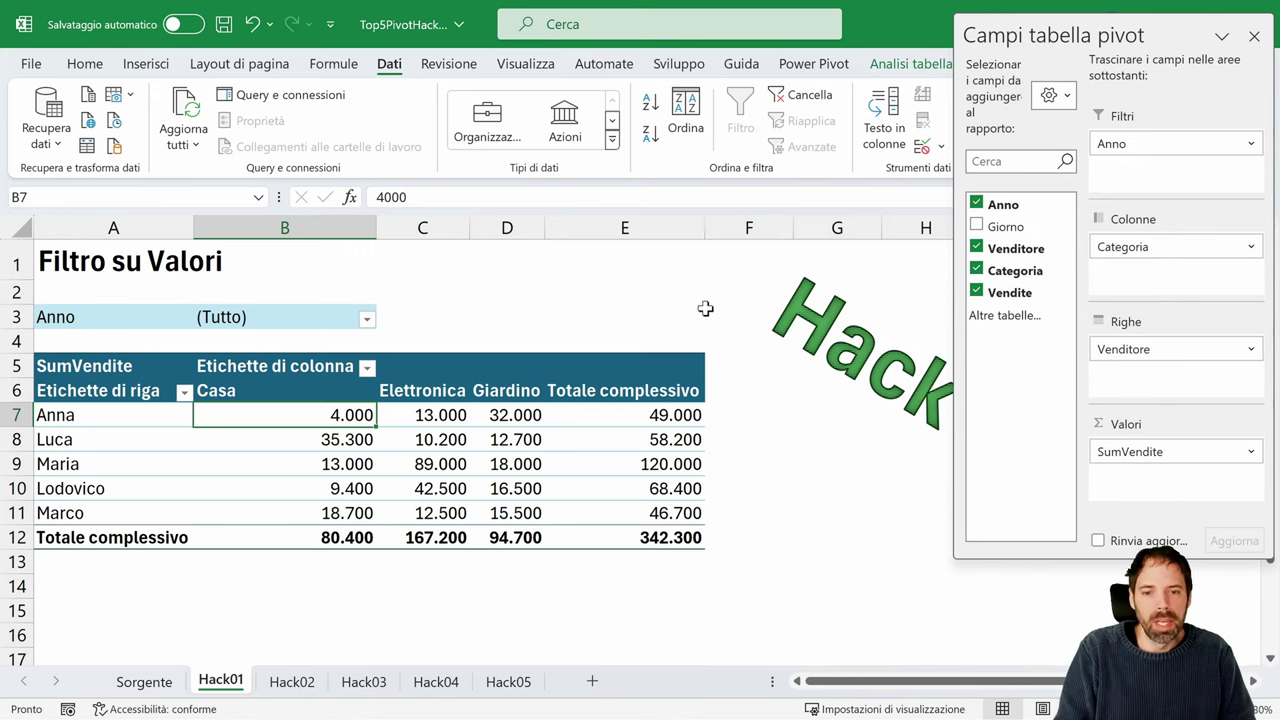
click(1254, 36)
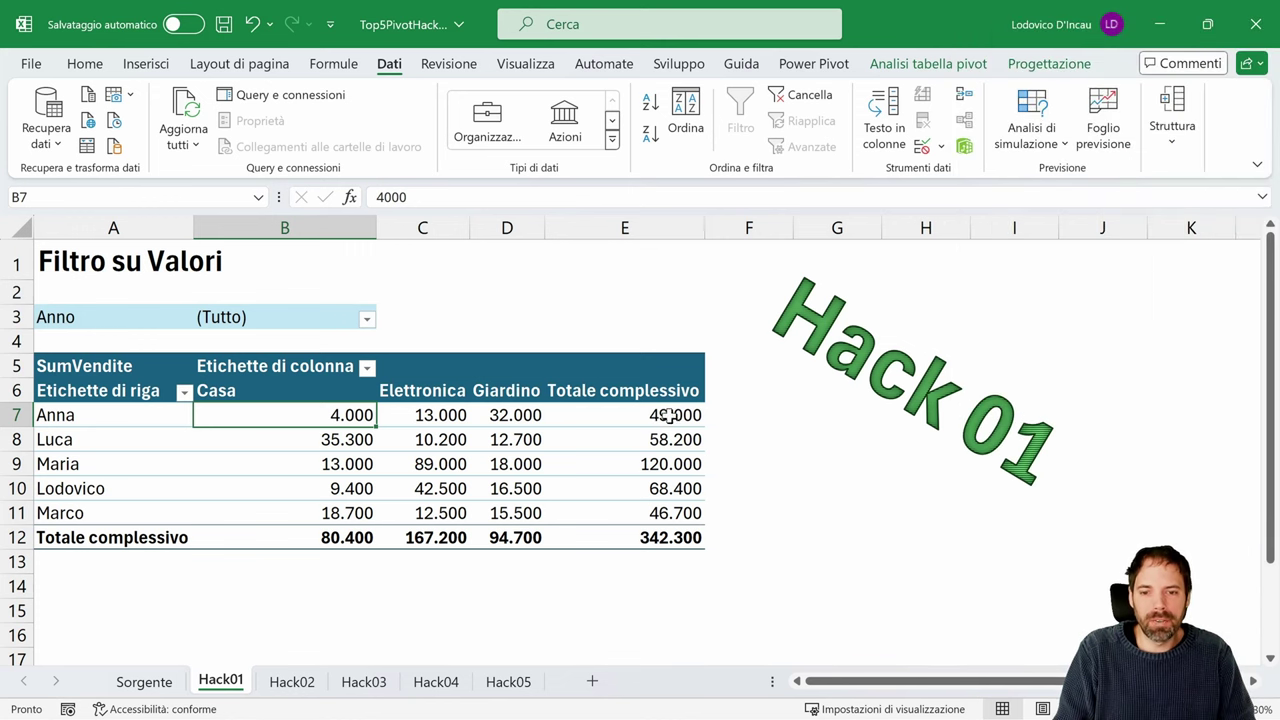
drag(668, 415, 140, 514)
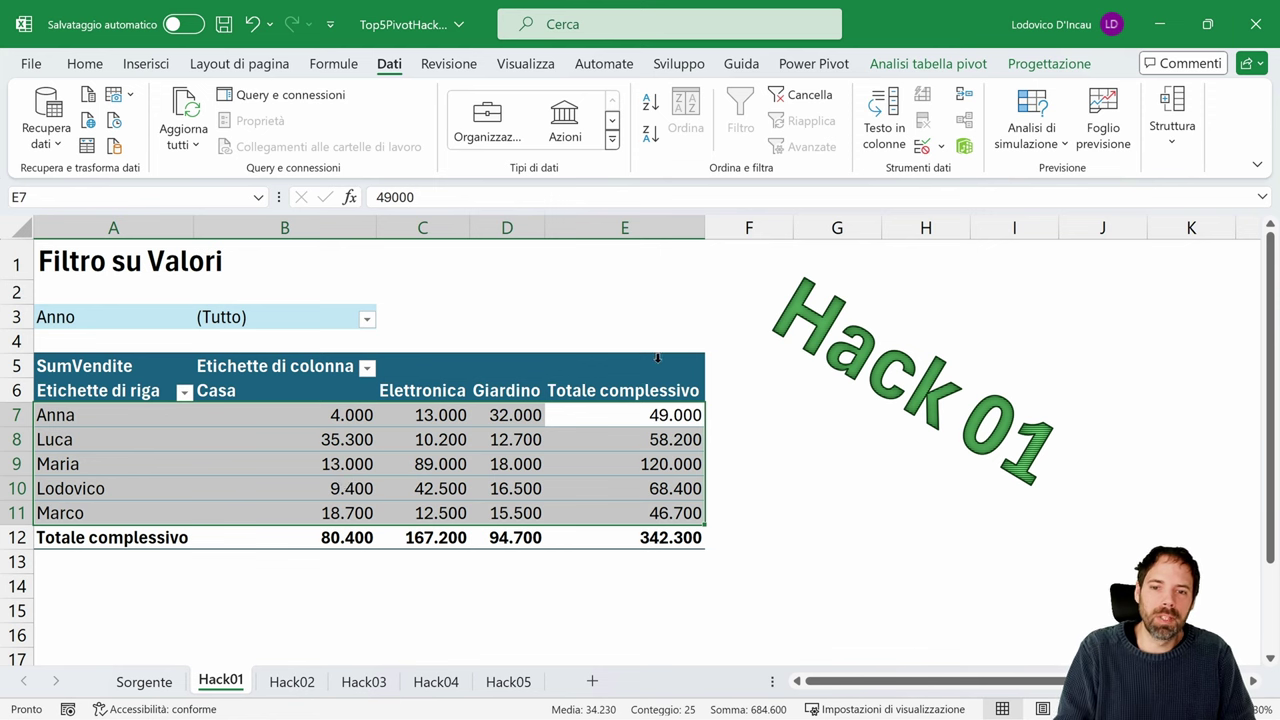
click(658, 357)
click(657, 377)
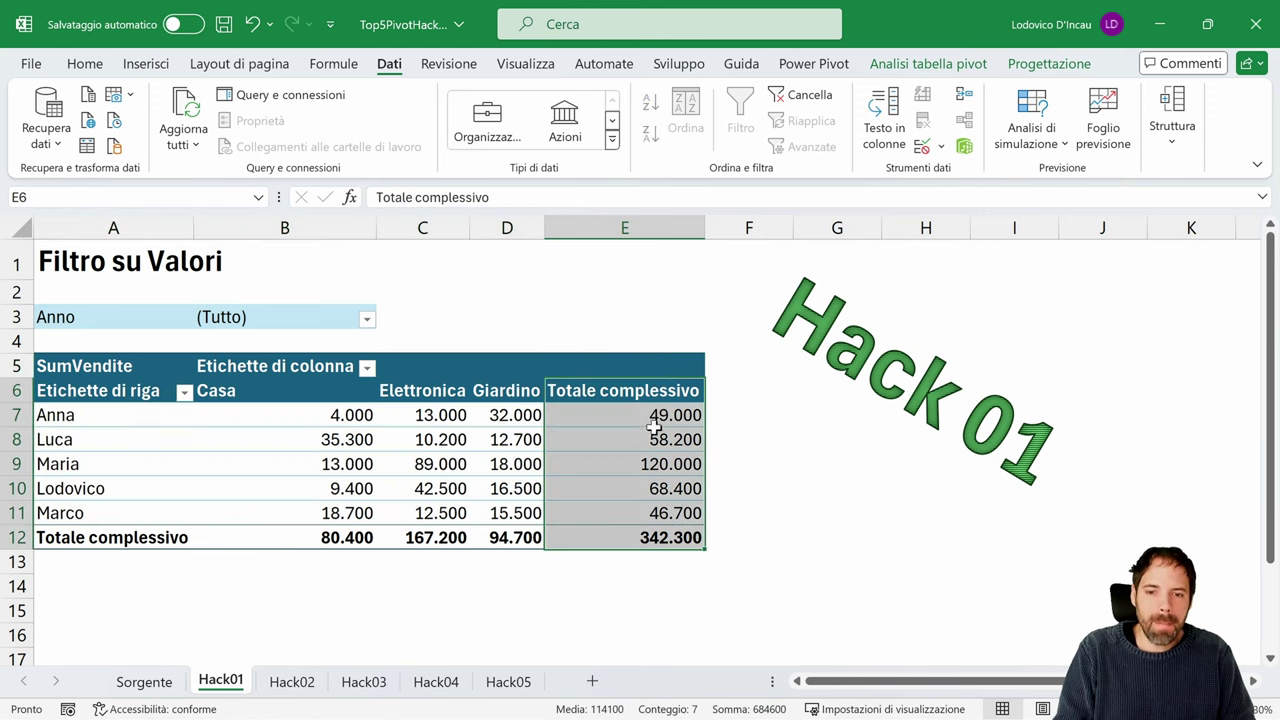
drag(650, 386, 125, 391)
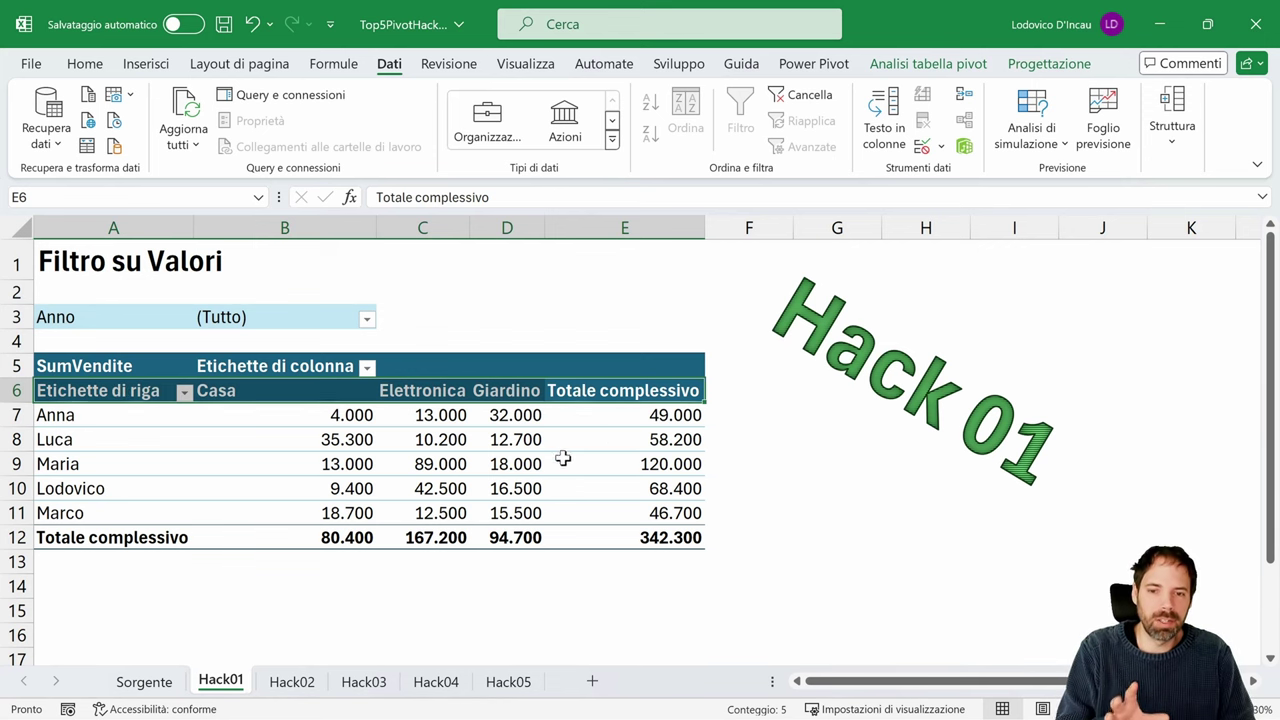
click(634, 391)
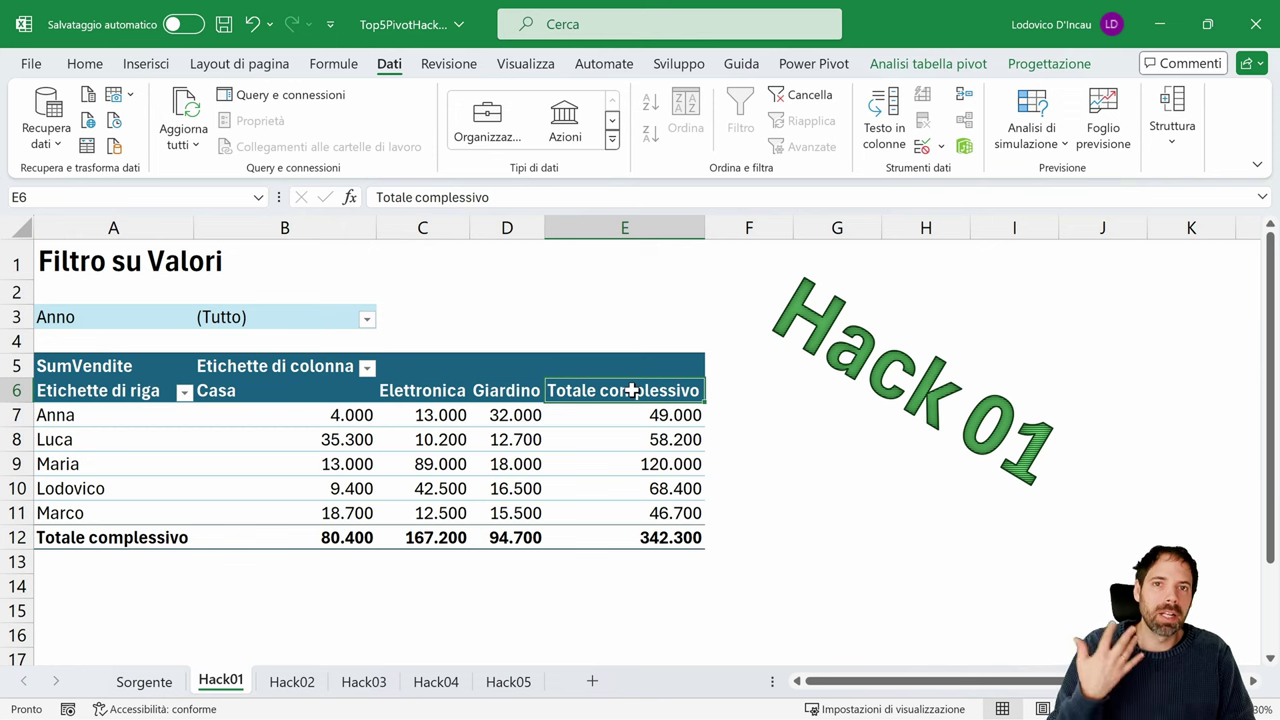
click(735, 392)
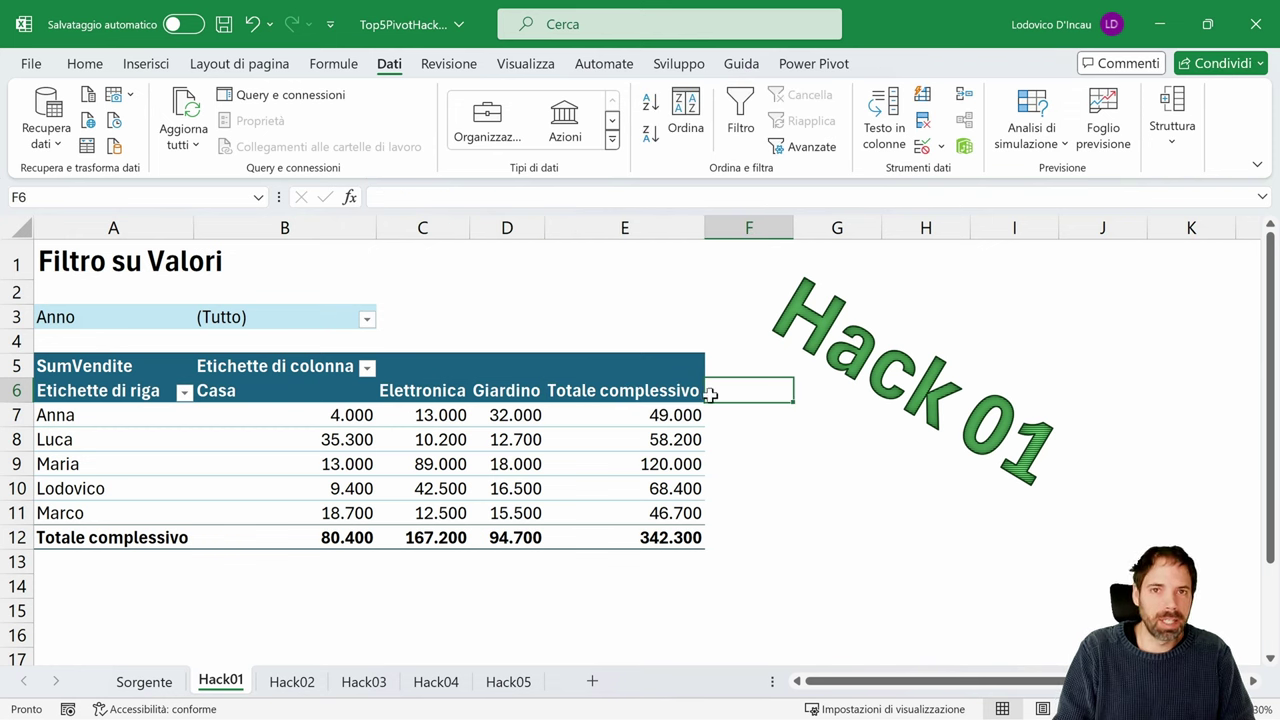
- Apply a Maggiore di 50000 number filter on Totale complessivo, leaving three sellers
click(745, 145)
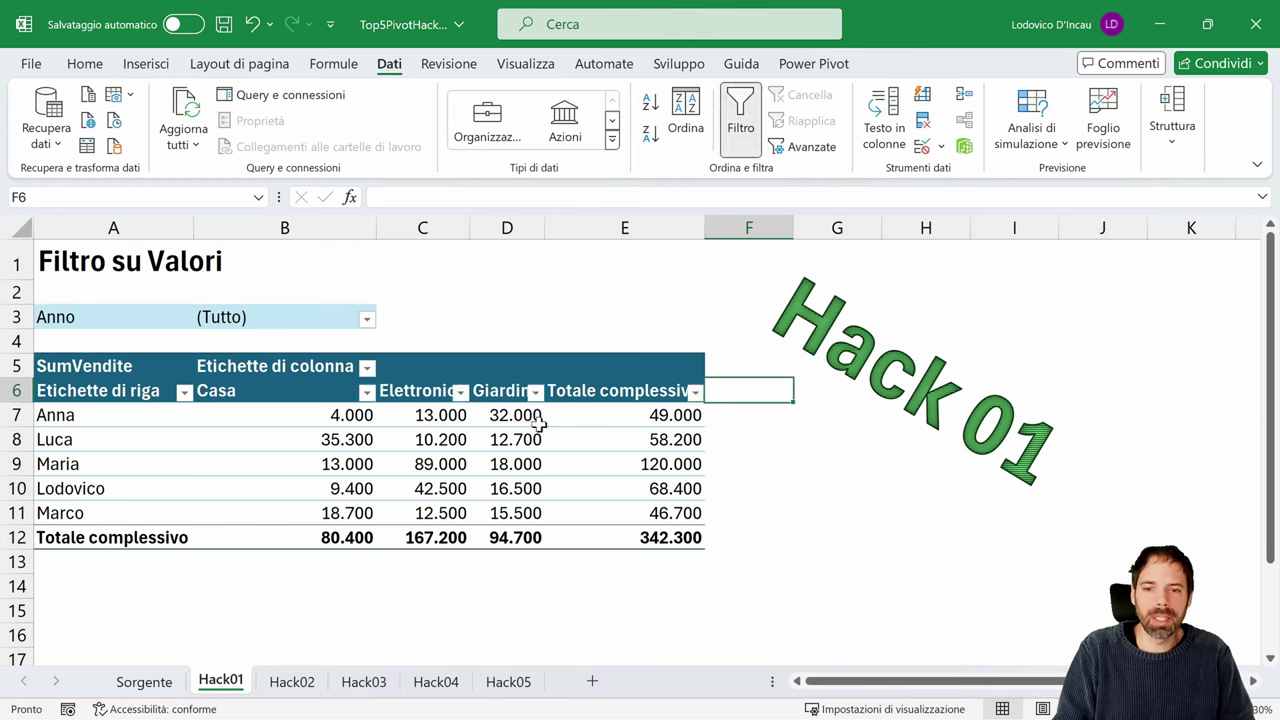
click(696, 392)
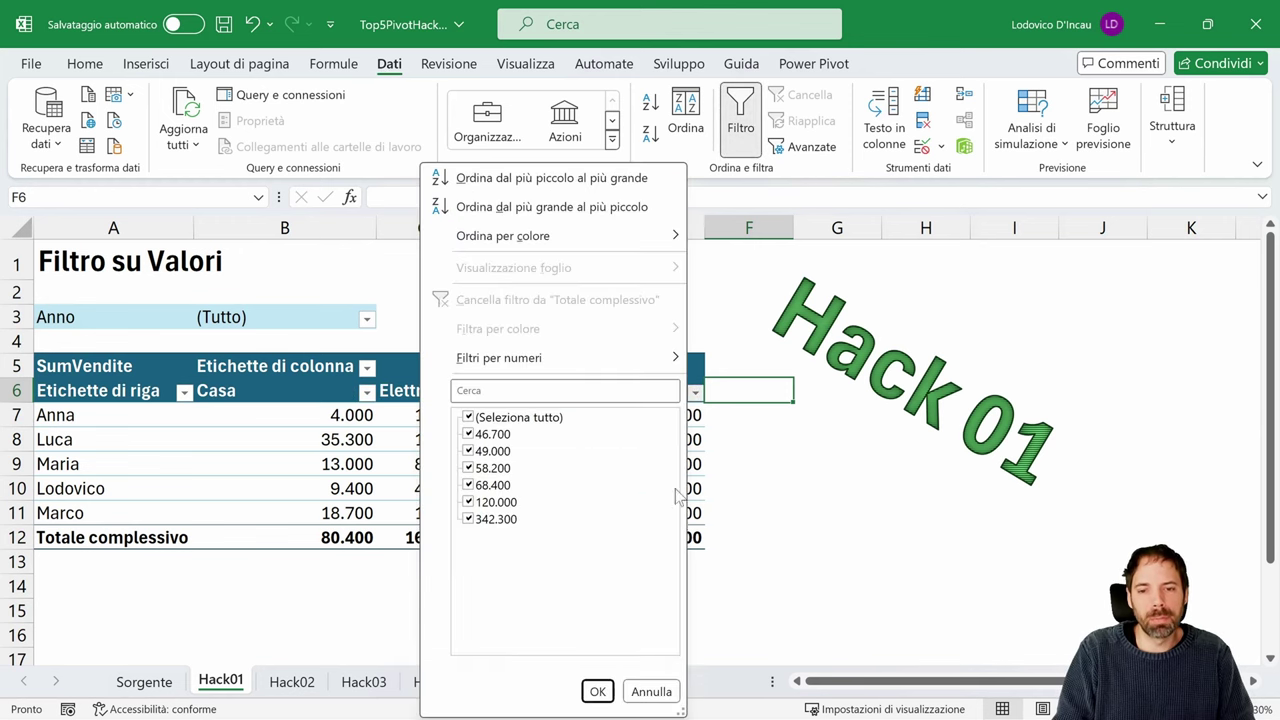
mouse_move(561, 366)
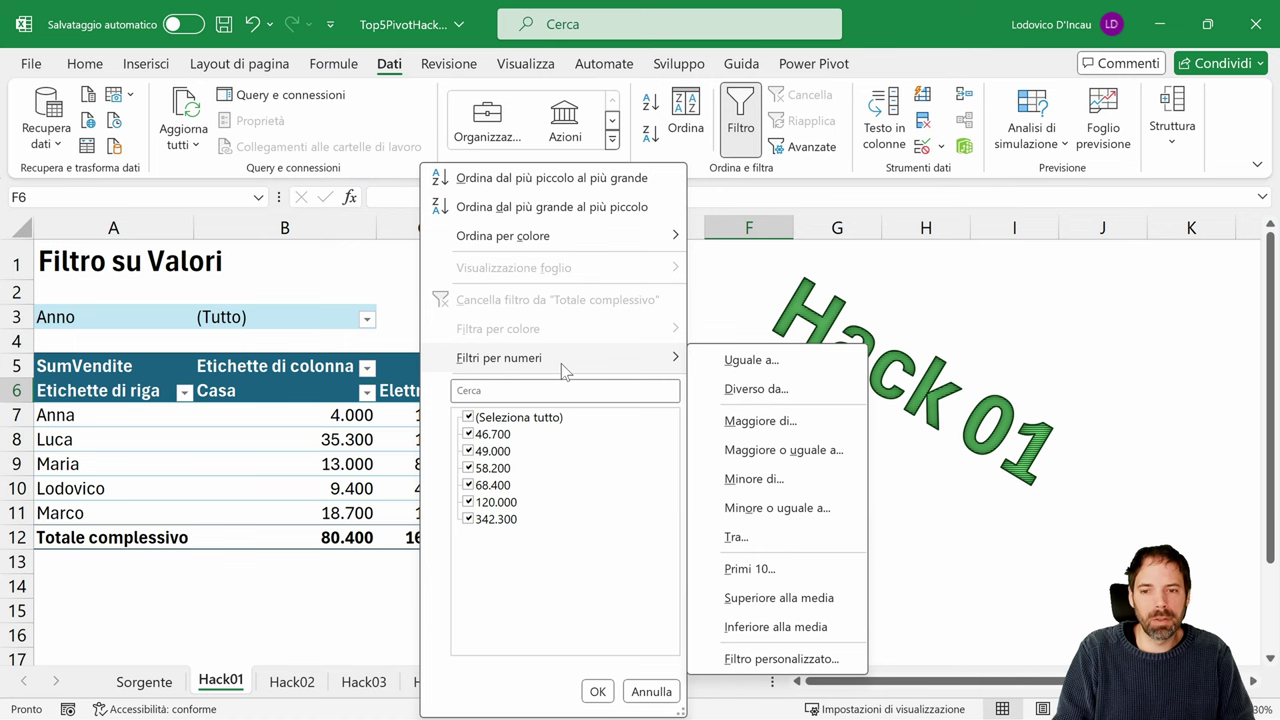
click(760, 421)
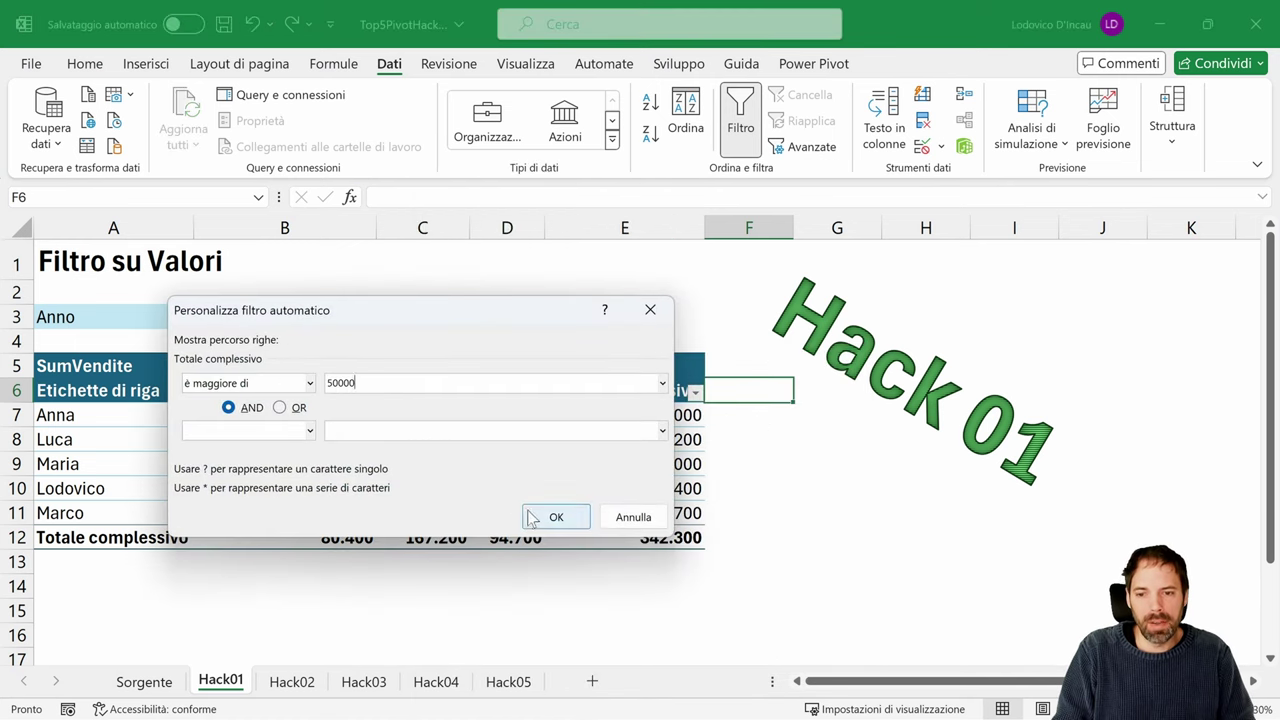
click(558, 517)
mouse_move(648, 438)
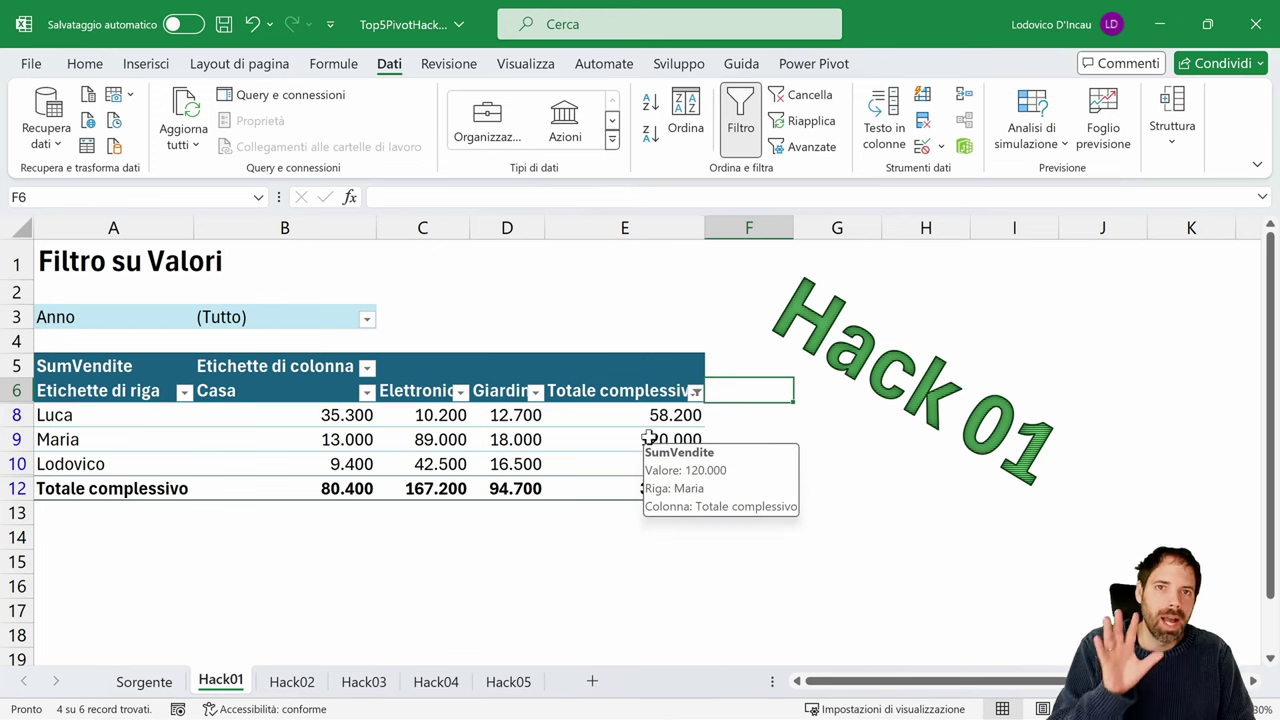
mouse_move(618, 421)
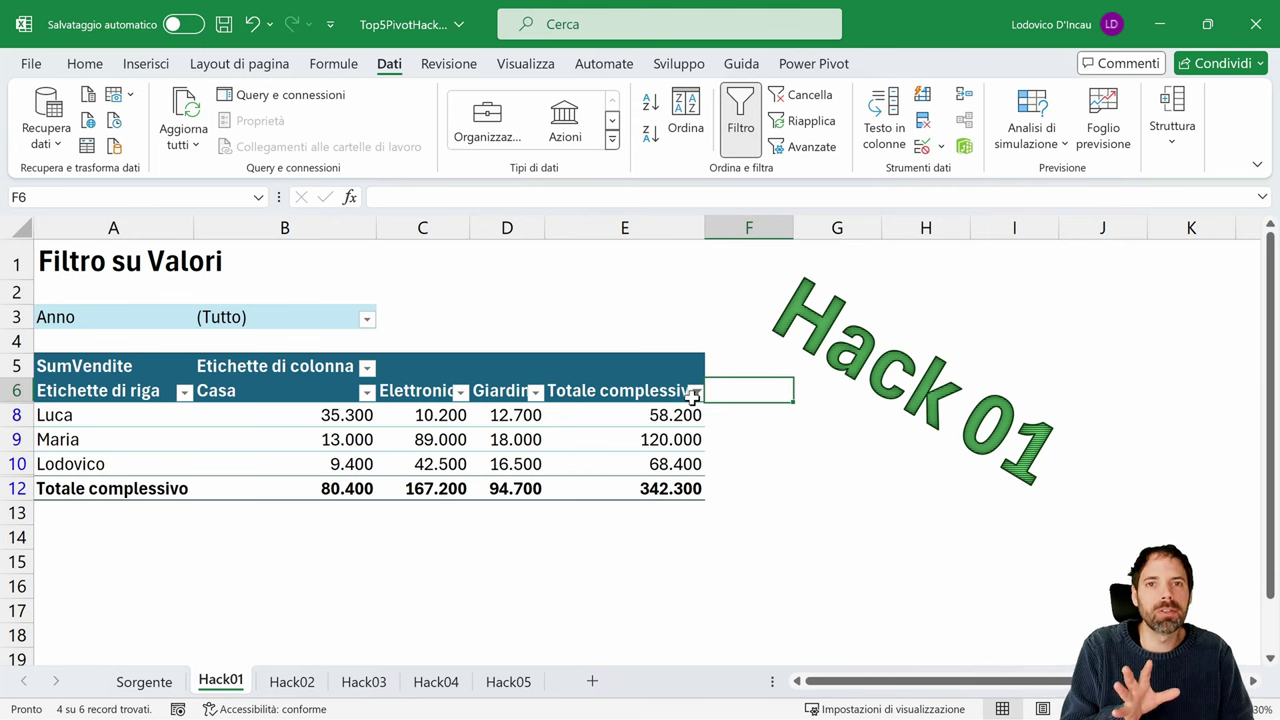
- Change the 3500 and 3200 sales in rows 5 and 9 of the Sorgente sheet
click(552, 418)
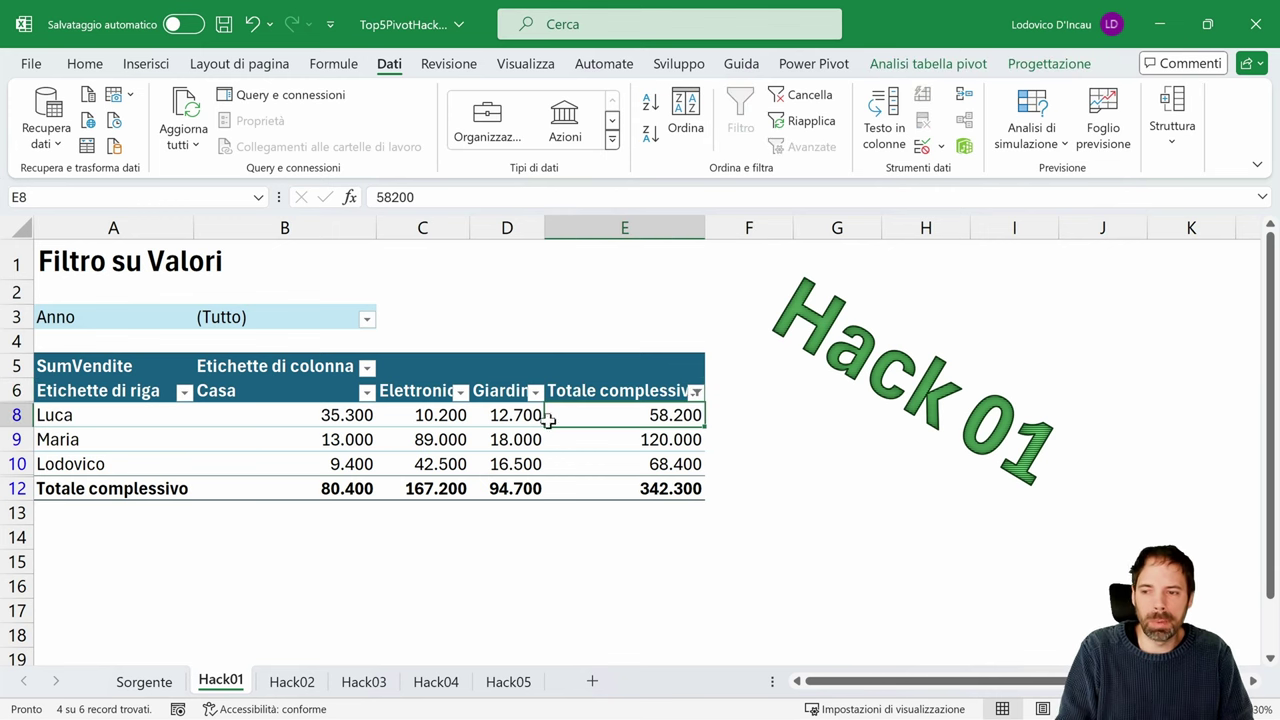
mouse_move(676, 422)
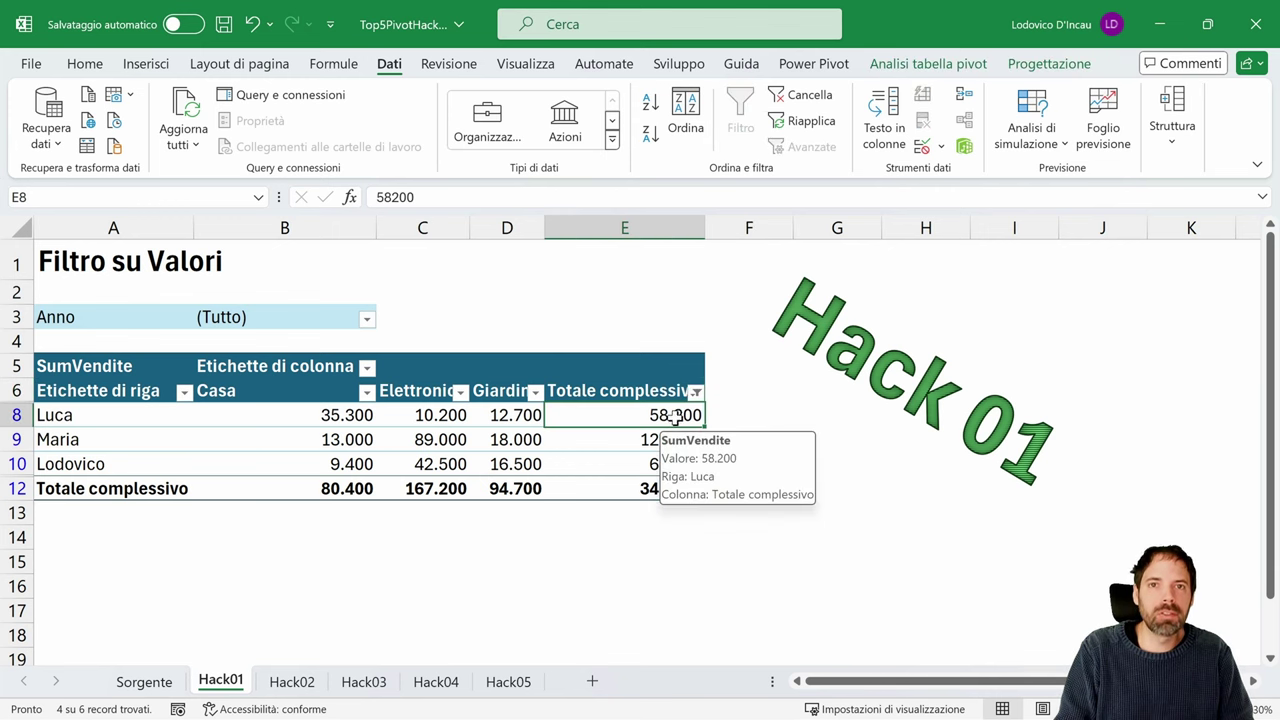
click(144, 681)
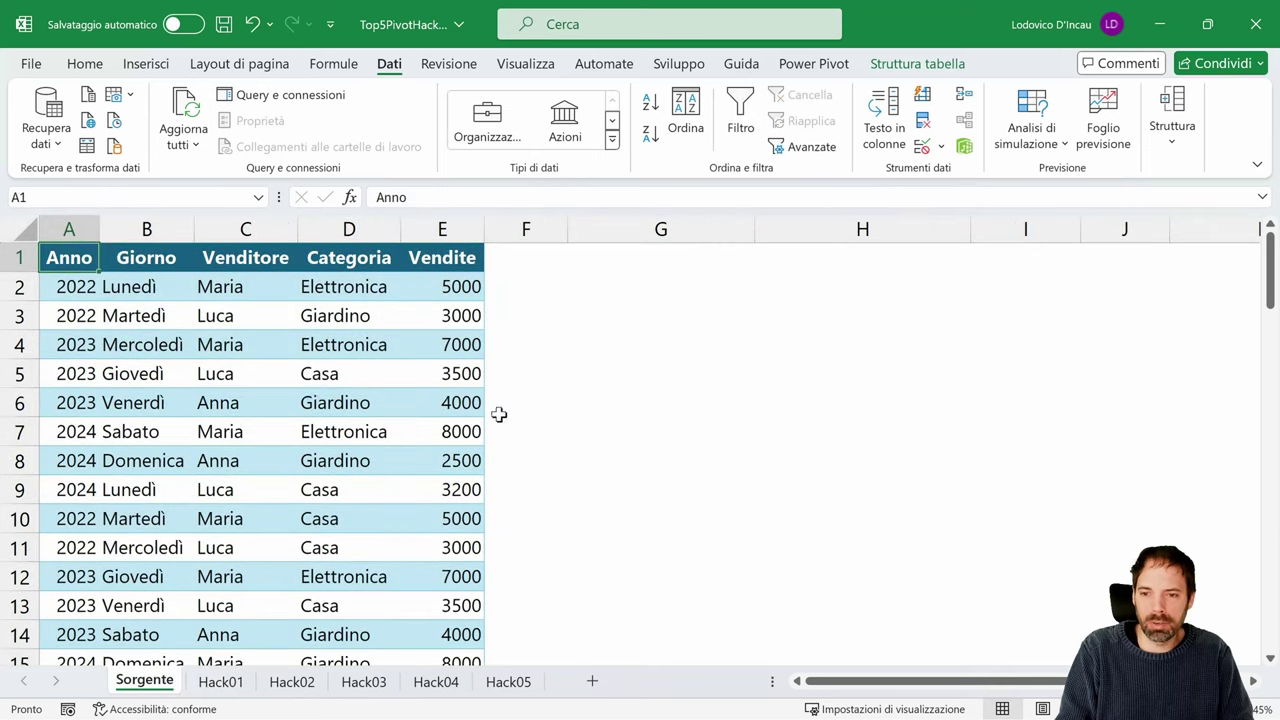
click(445, 375)
text(1)
click(464, 493)
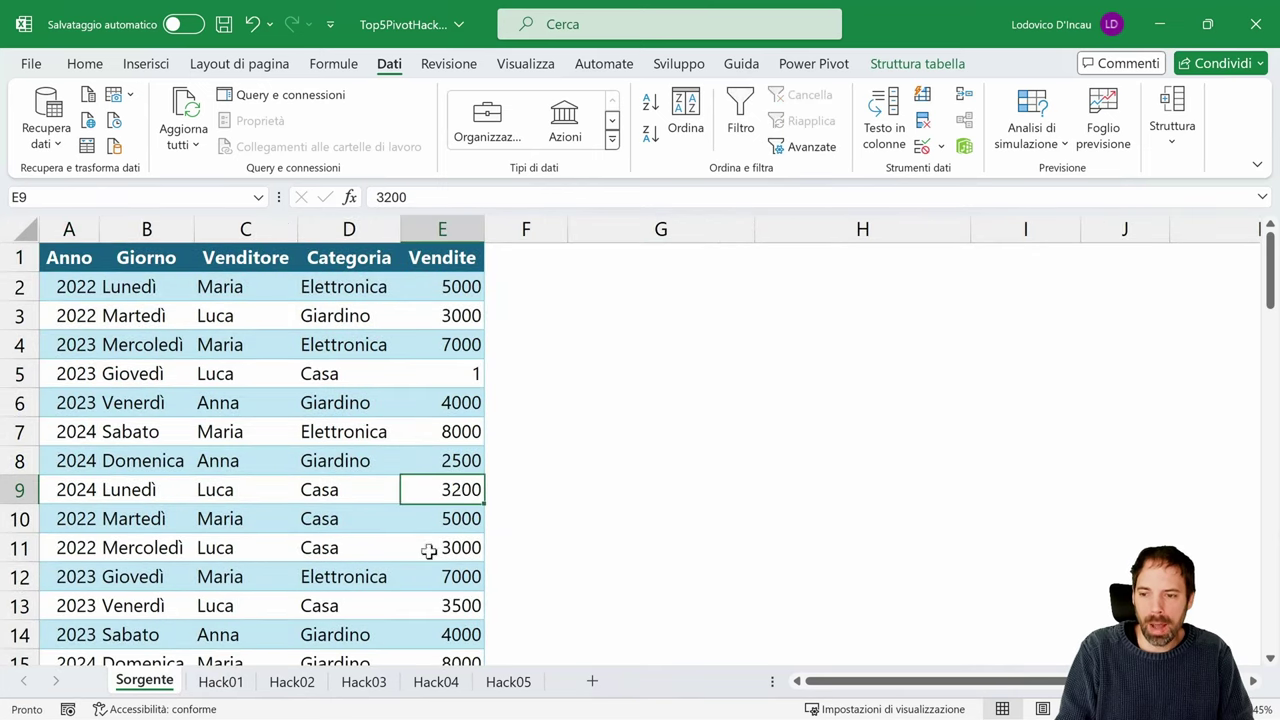
text(1)
click(445, 610)
- Refresh the Hack01 pivot table with the edited source data
click(445, 344)
click(220, 681)
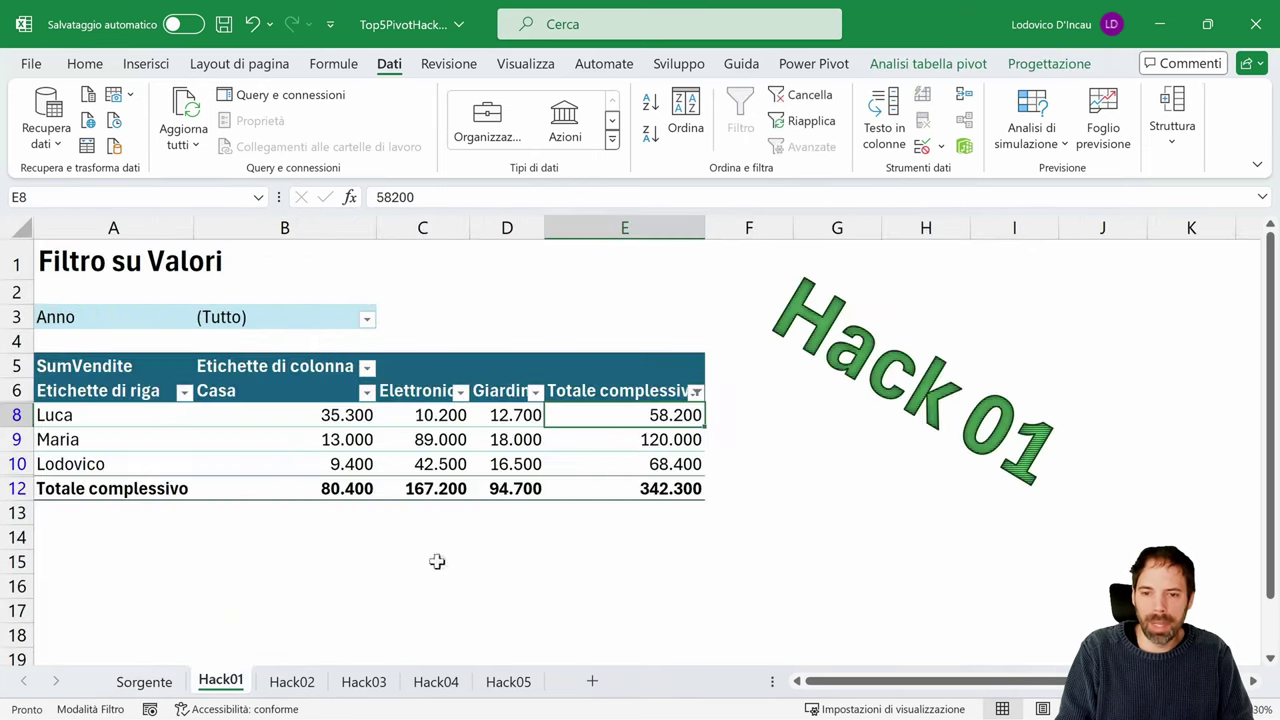
right_click(616, 415)
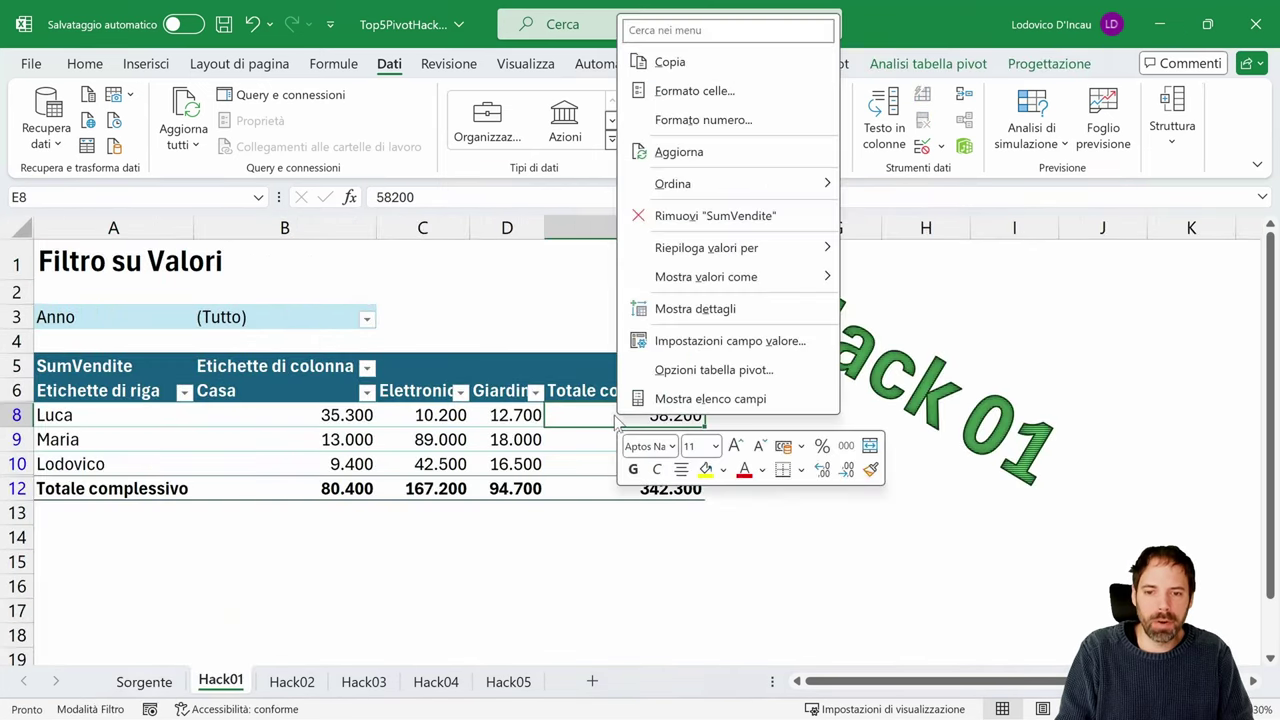
click(713, 159)
mouse_move(724, 430)
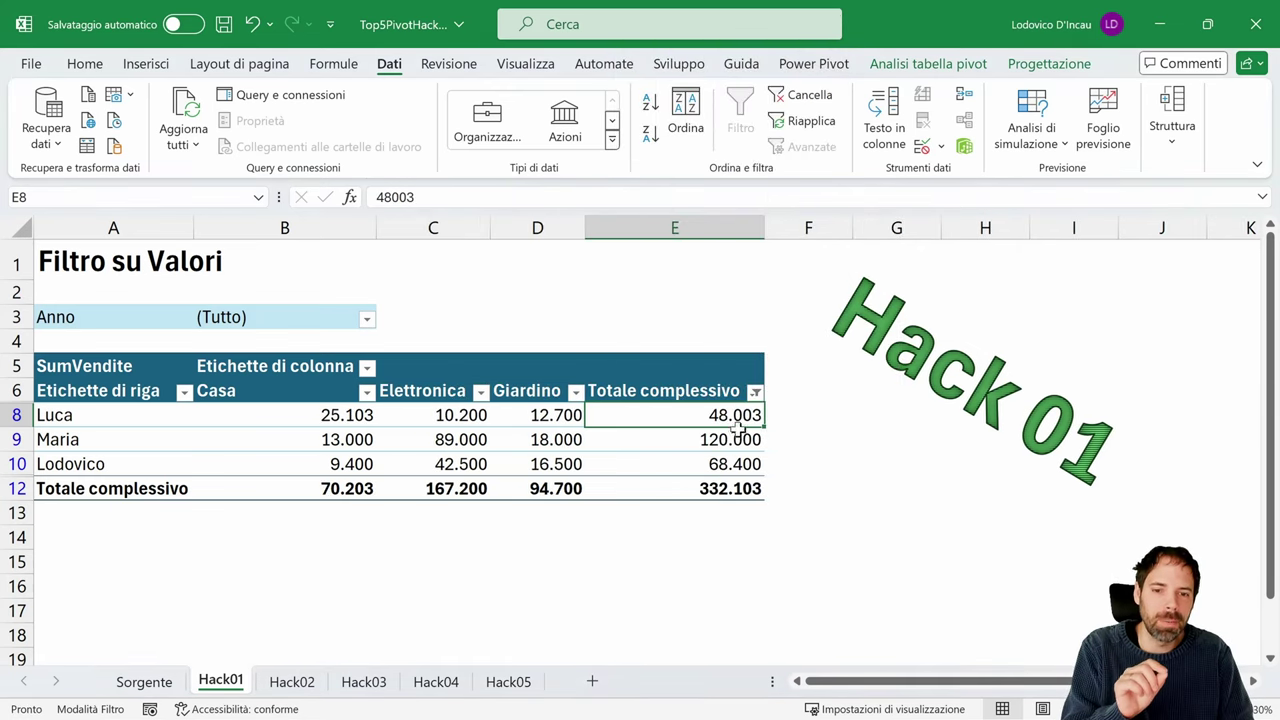
drag(740, 415, 121, 415)
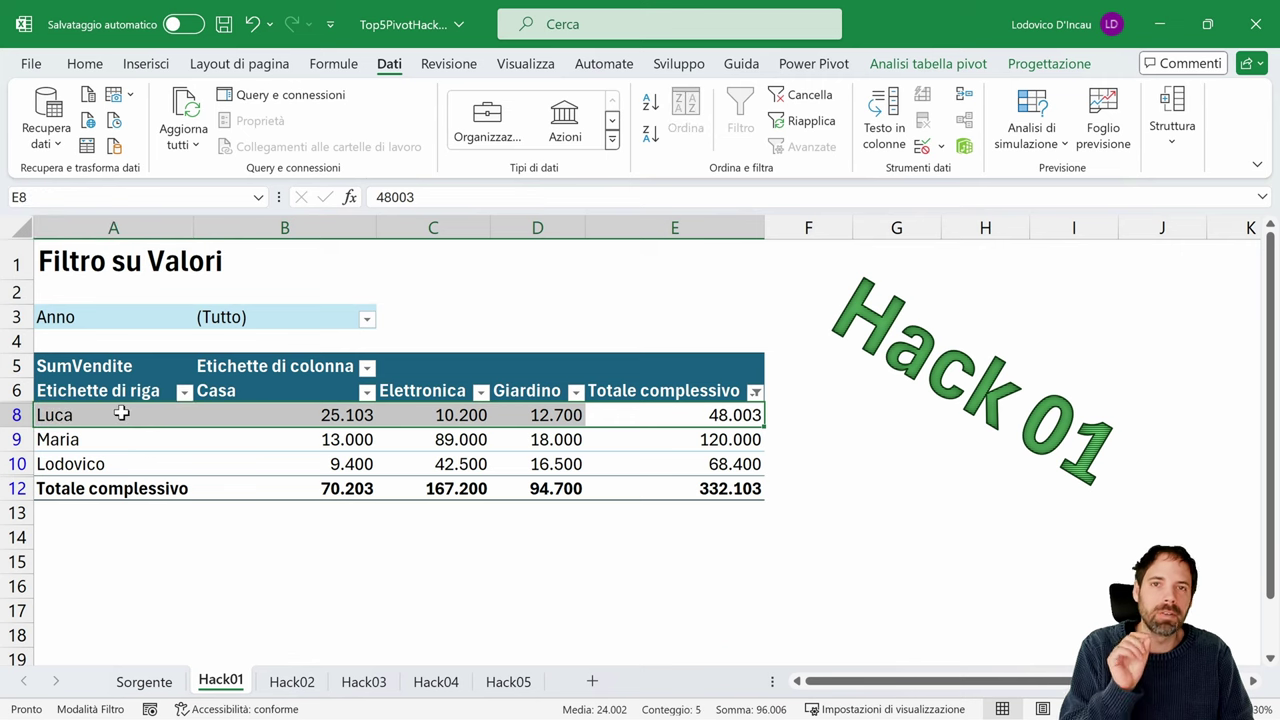
- Undo the edits to the Sorgente source values
click(144, 681)
key(ctrl+z)
key(ctrl+z)
key(ctrl+z)
key(ctrl+z)
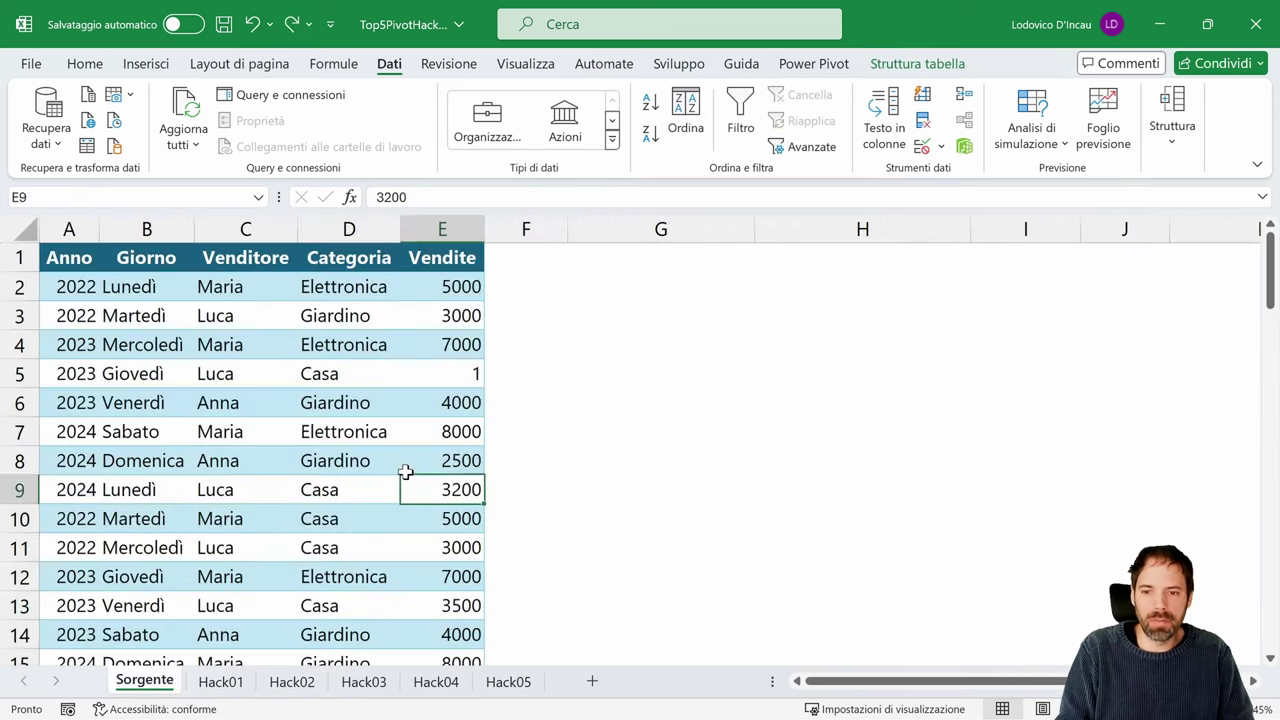
click(220, 681)
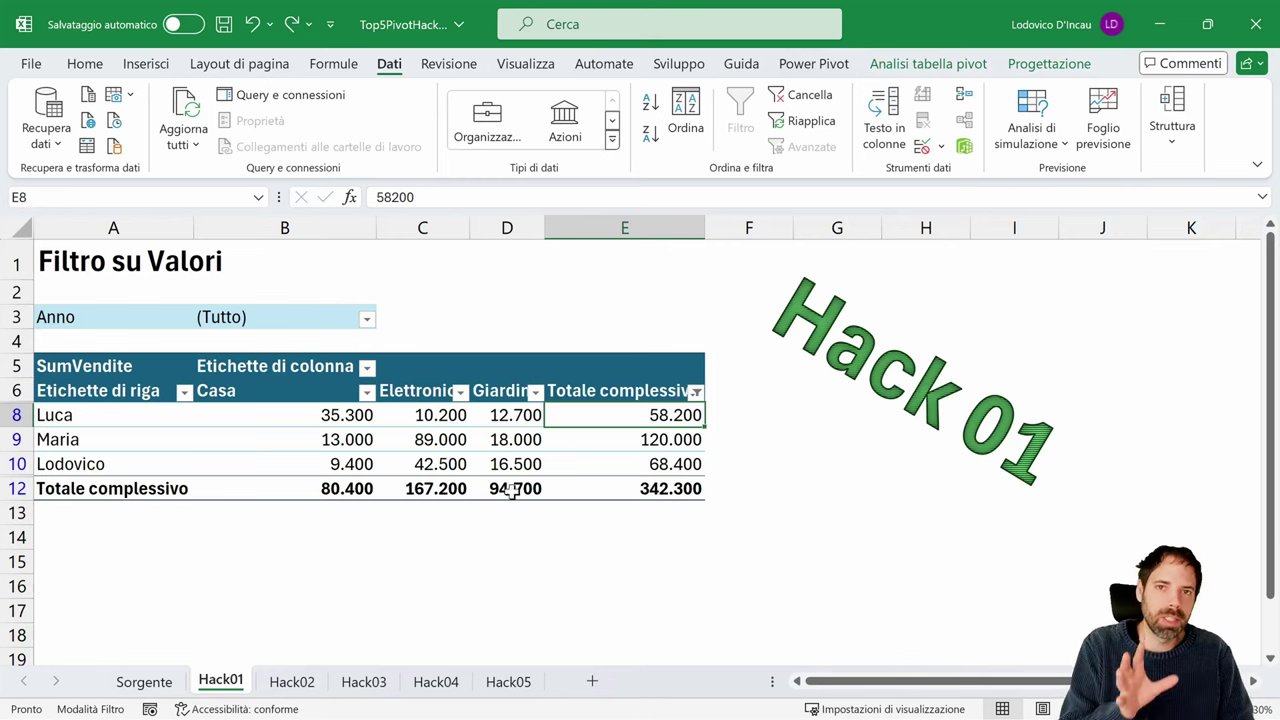
- Toggle the header filter off and on from F6 to clear the value filter, then open Hack02
click(638, 392)
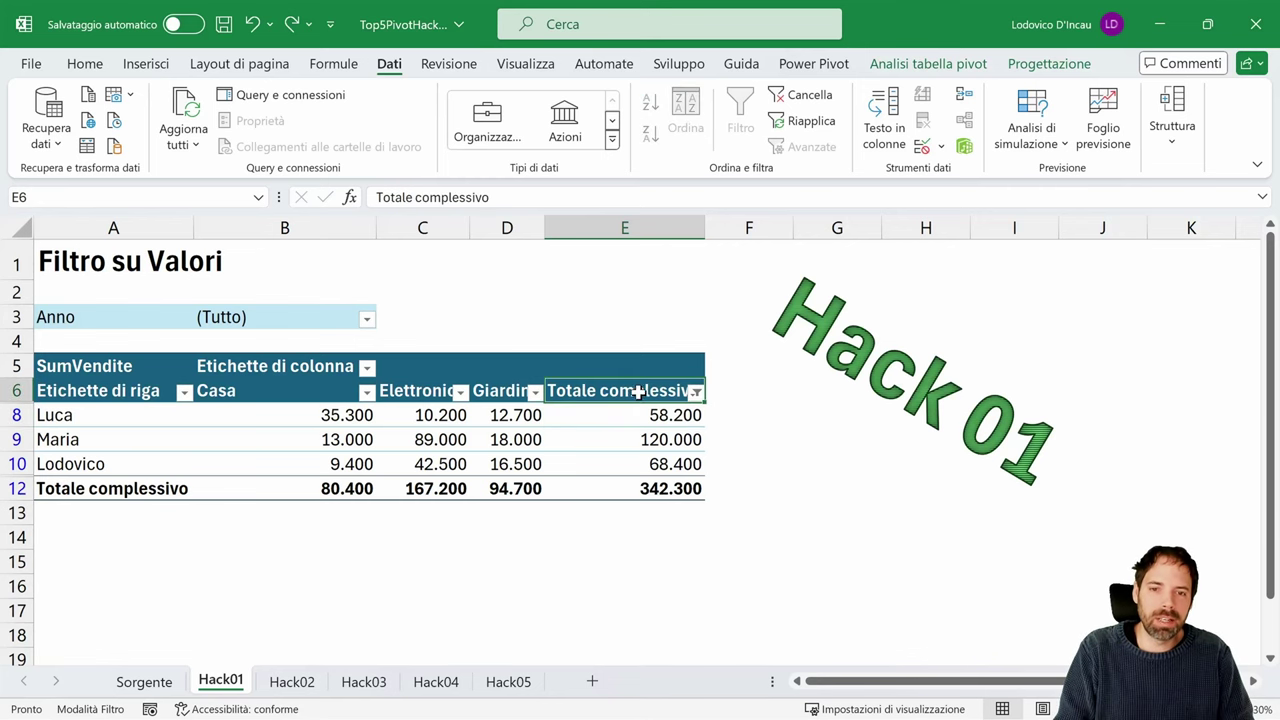
click(725, 391)
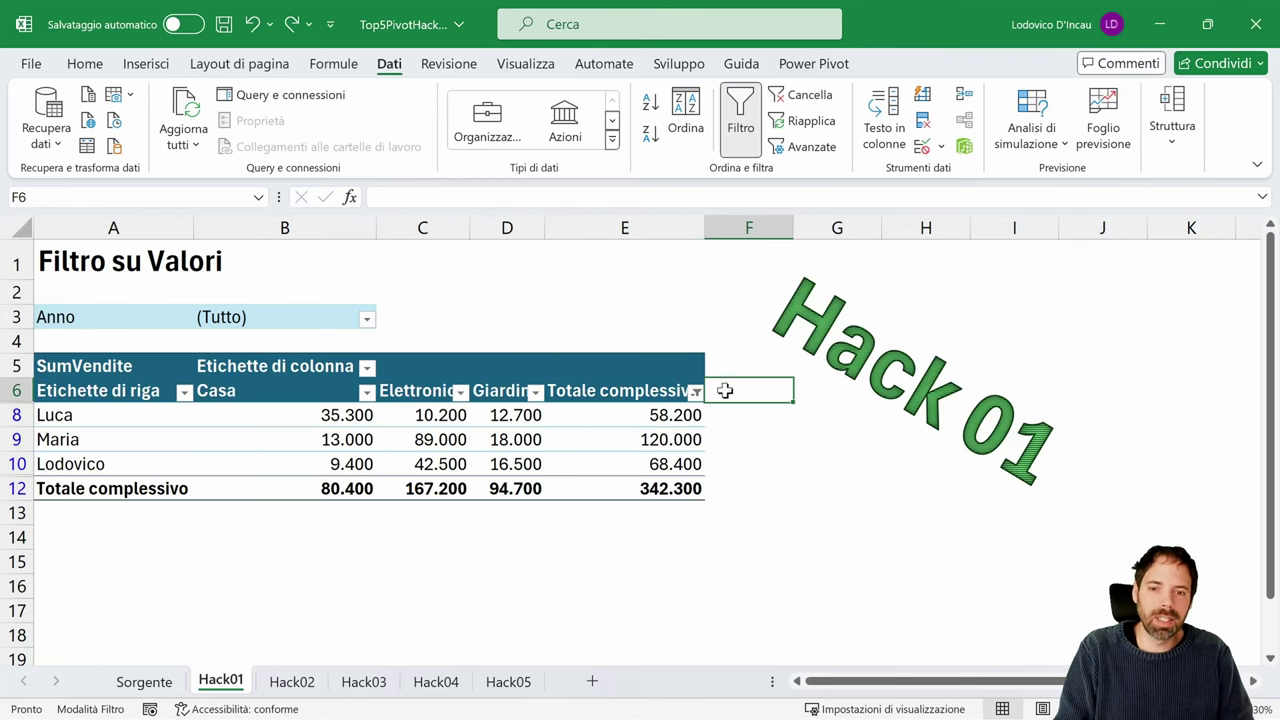
click(737, 147)
click(737, 147)
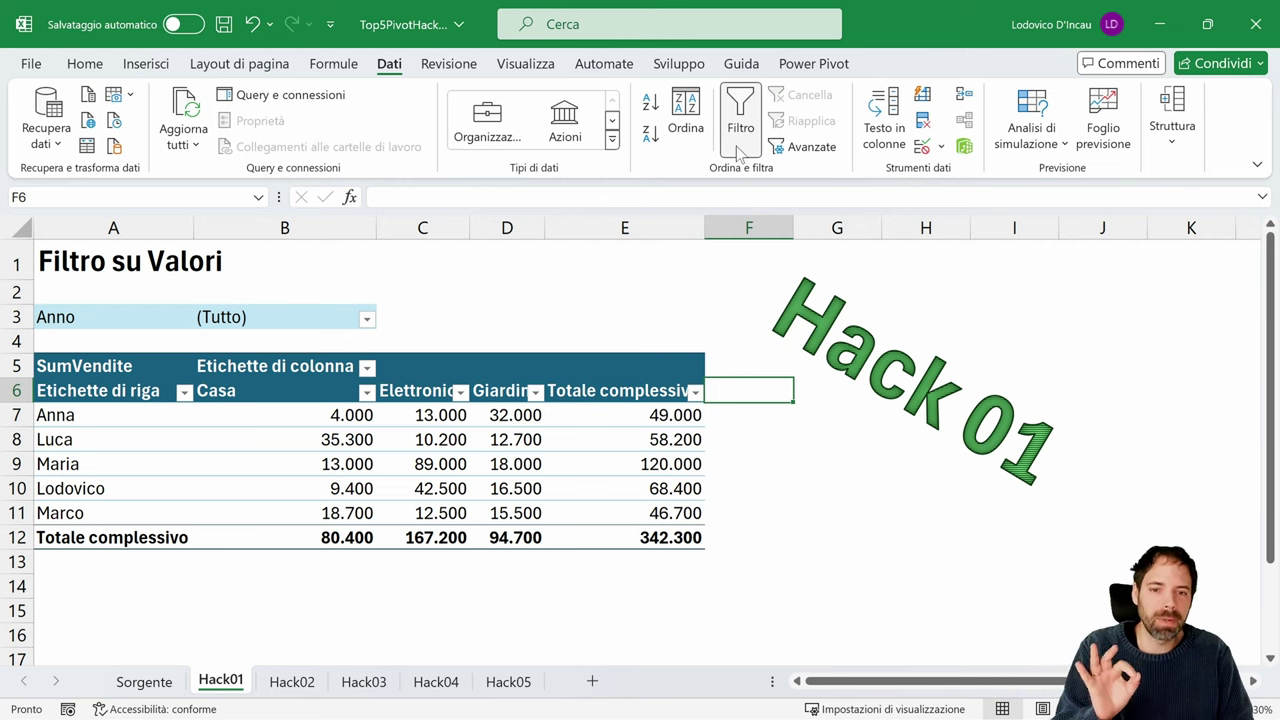
click(295, 682)
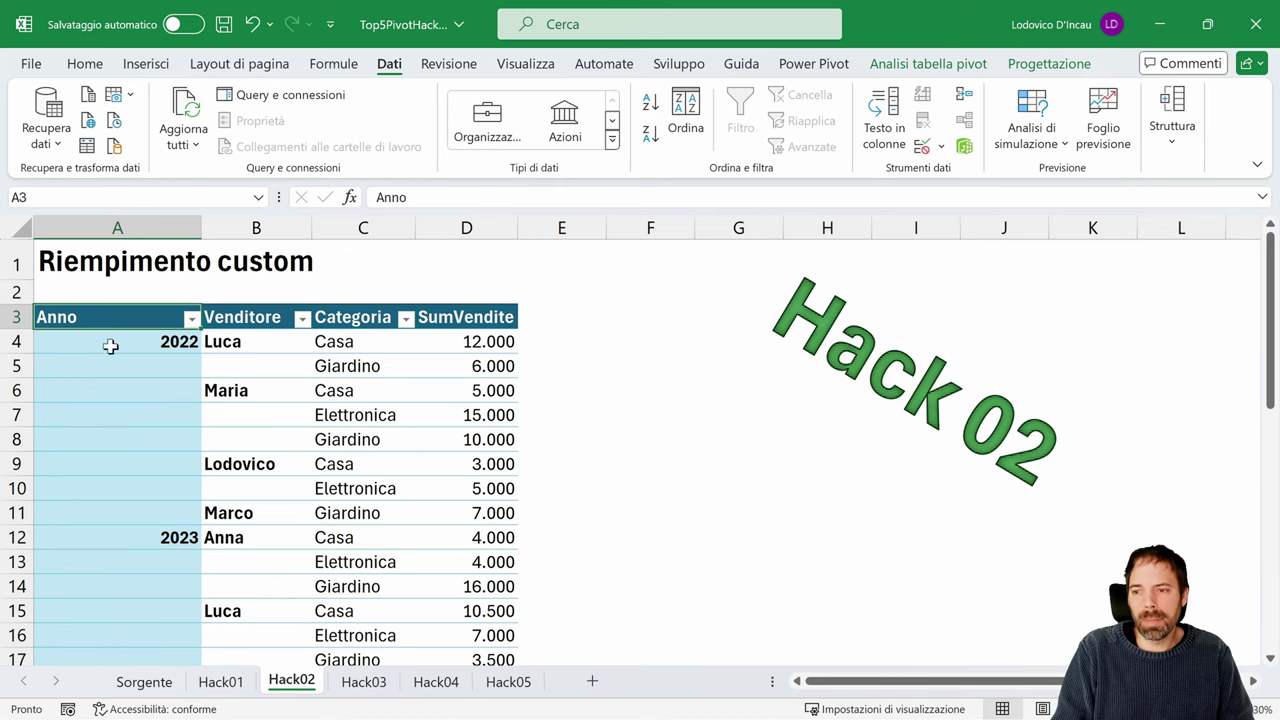
- Review the Hack02 pivot's Anno and seller labels and field list, then show the Progettazione options
drag(109, 346, 232, 610)
right_click(243, 400)
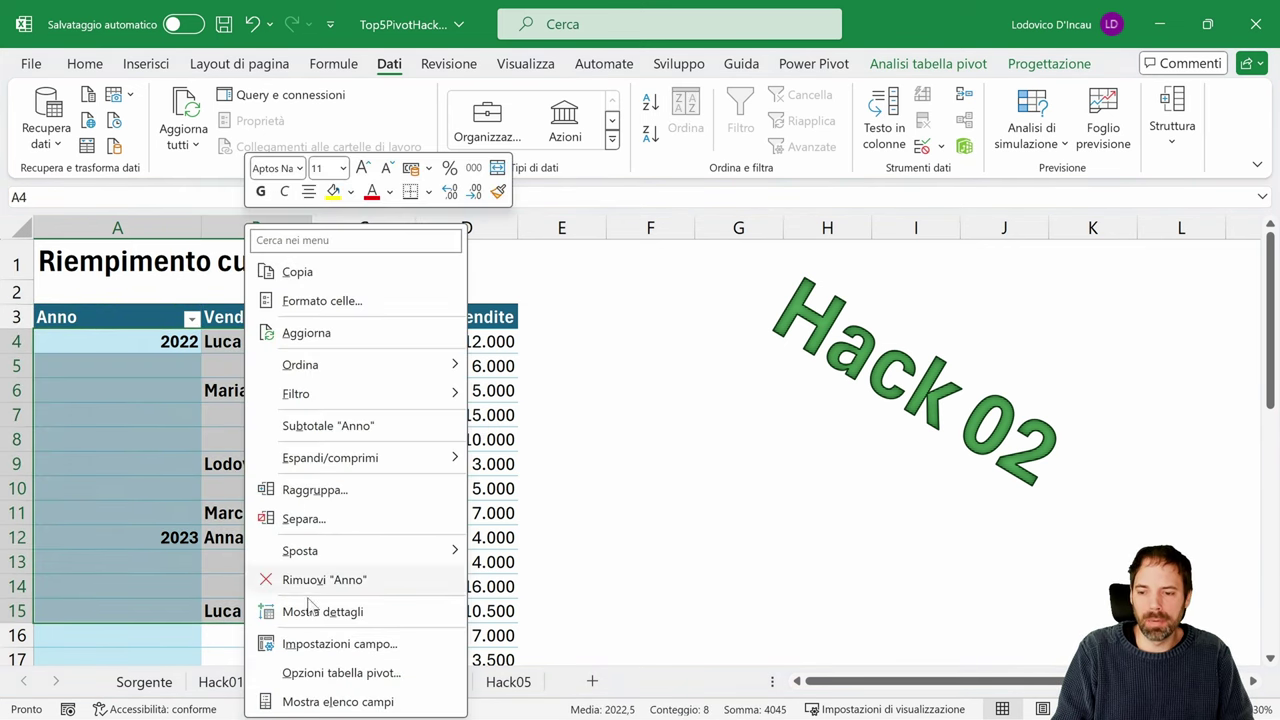
click(335, 697)
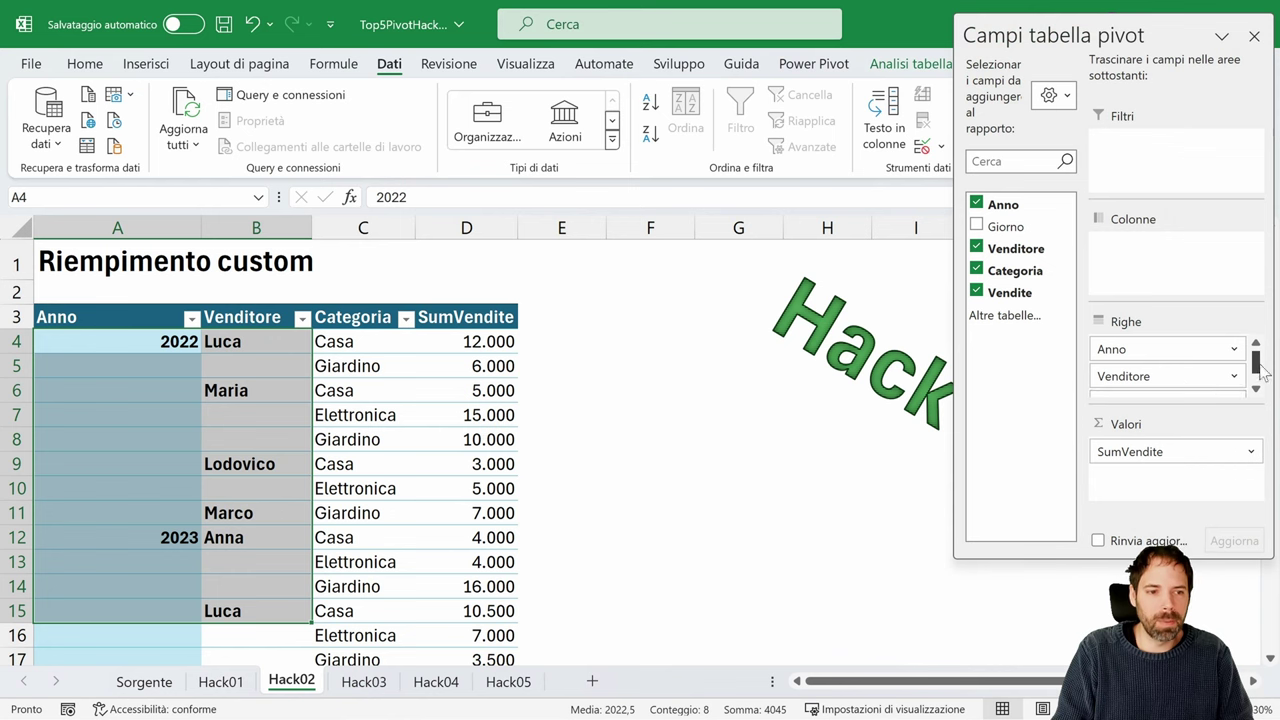
drag(1257, 362, 1258, 374)
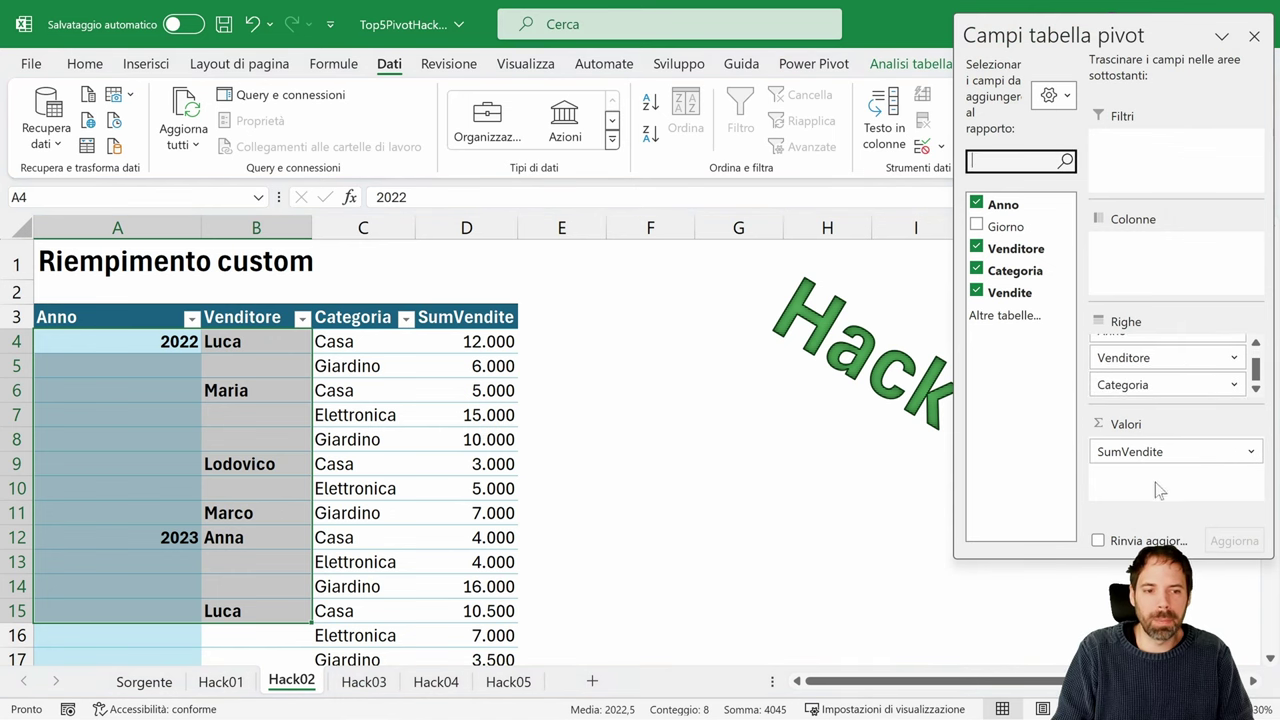
click(1254, 36)
click(222, 341)
click(118, 322)
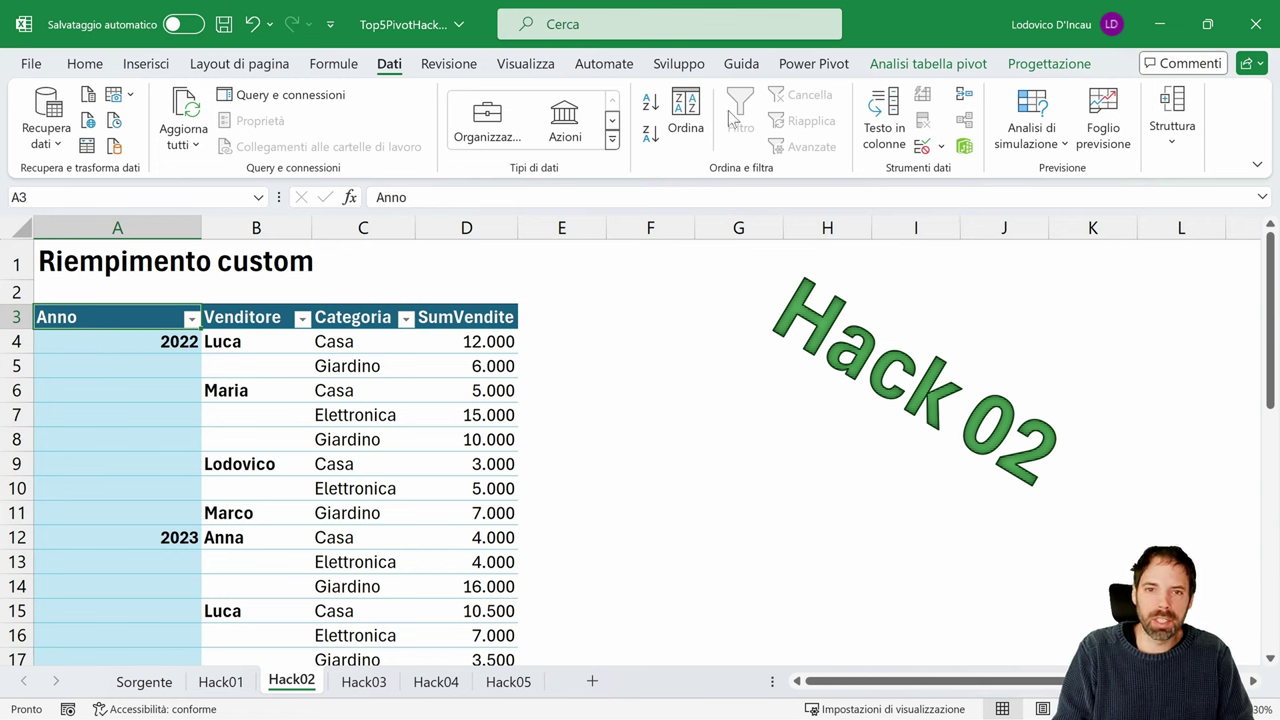
click(1049, 63)
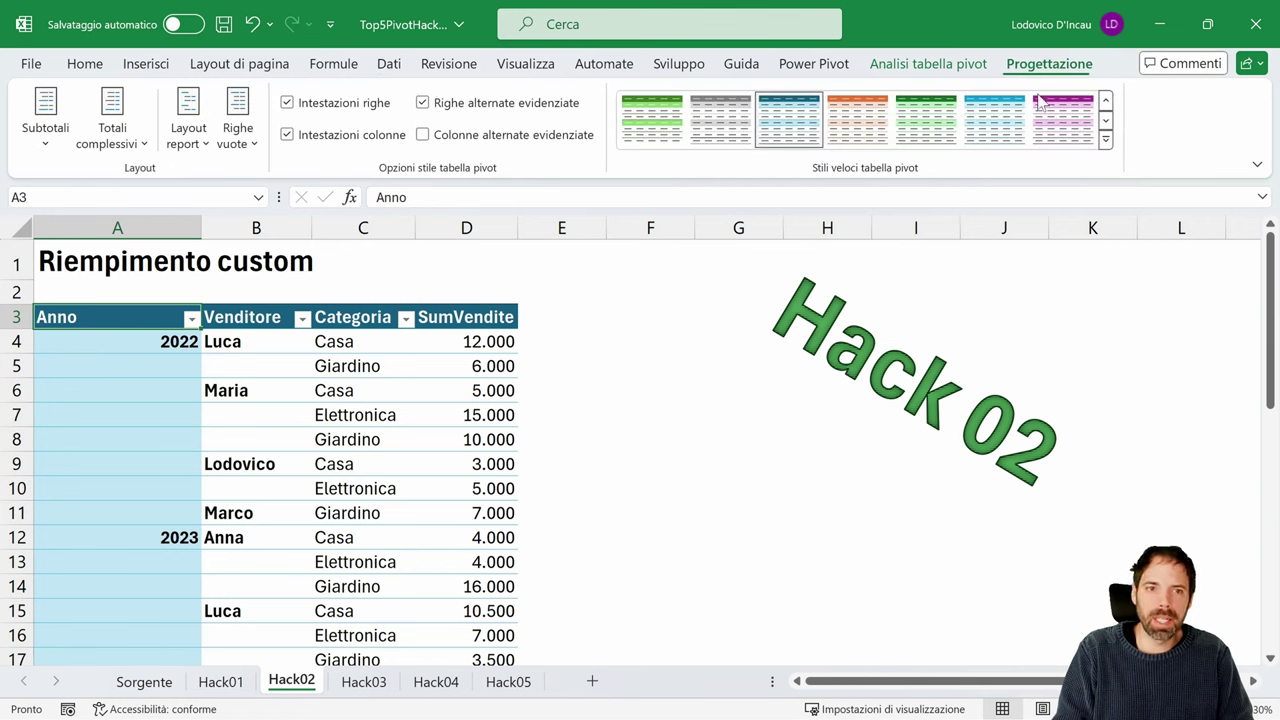
click(200, 143)
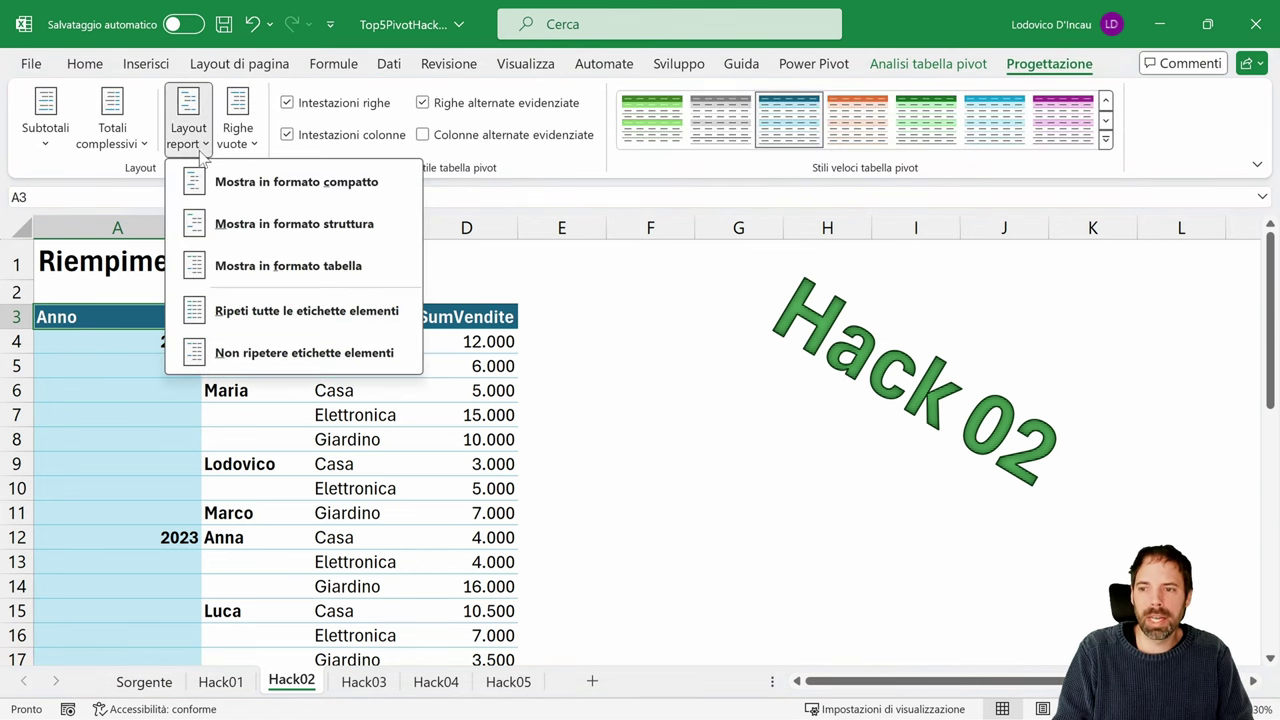
click(258, 316)
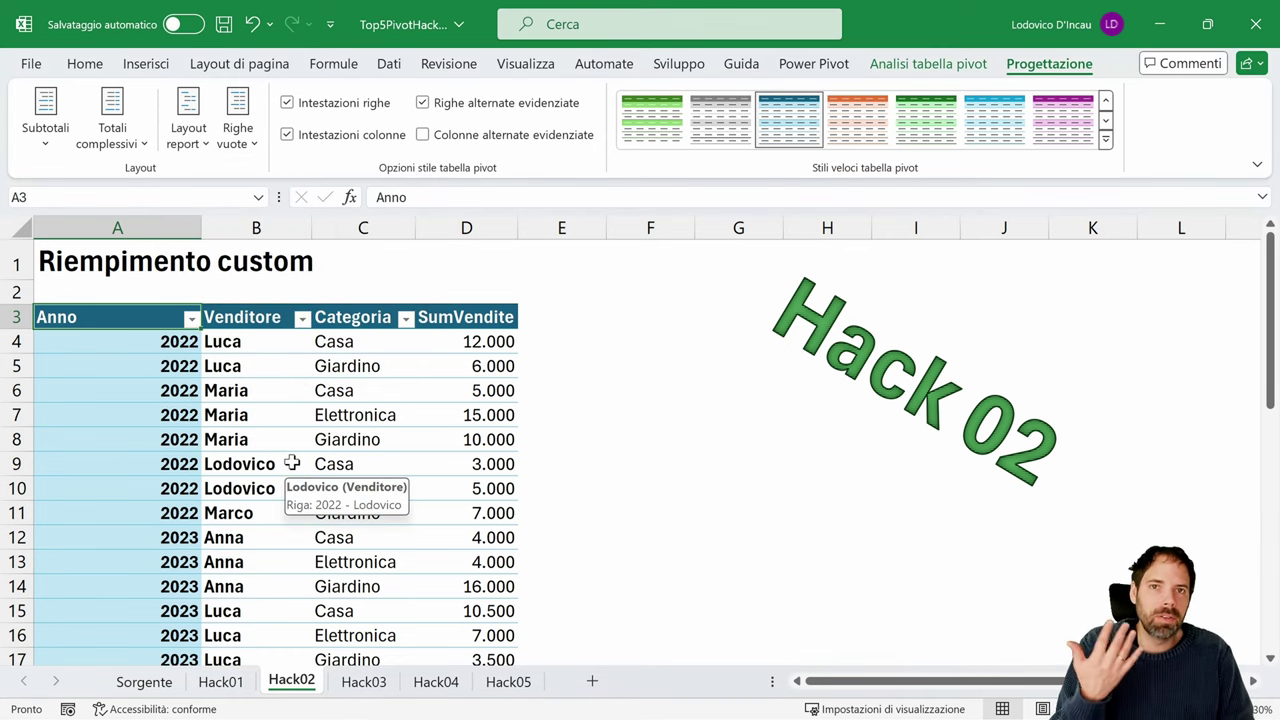
click(232, 384)
key(ctrl+z)
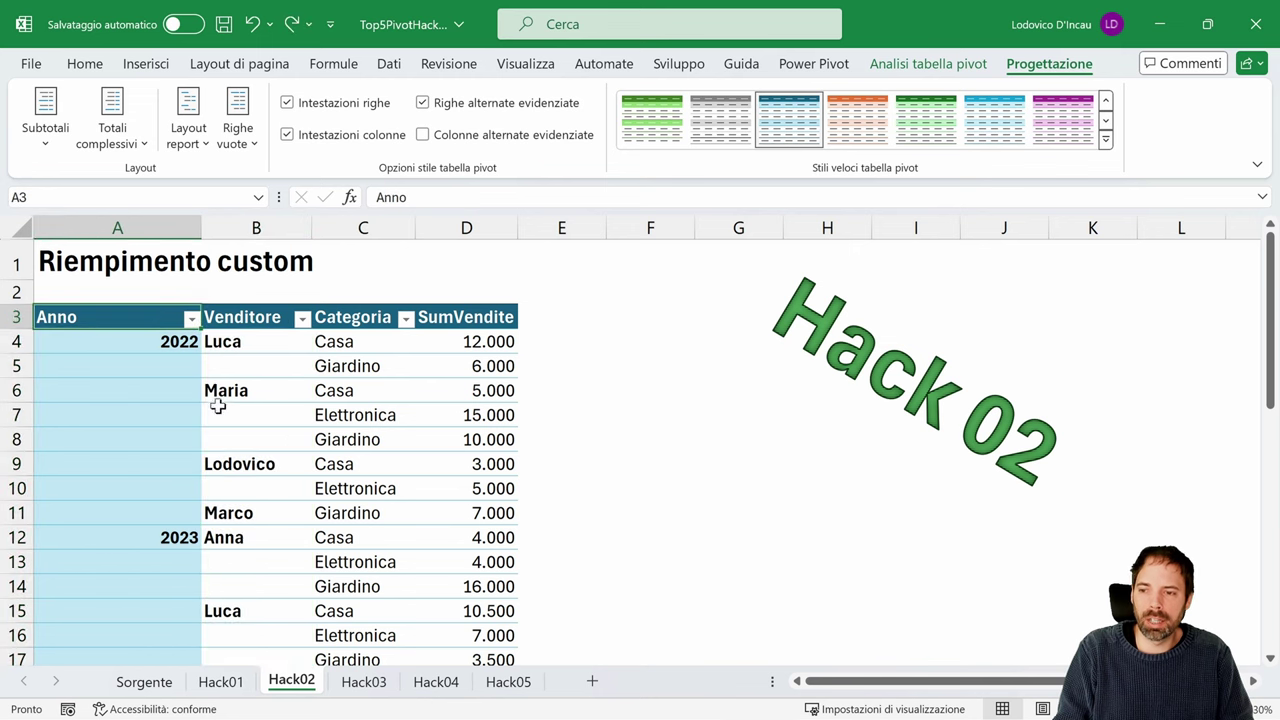
click(258, 307)
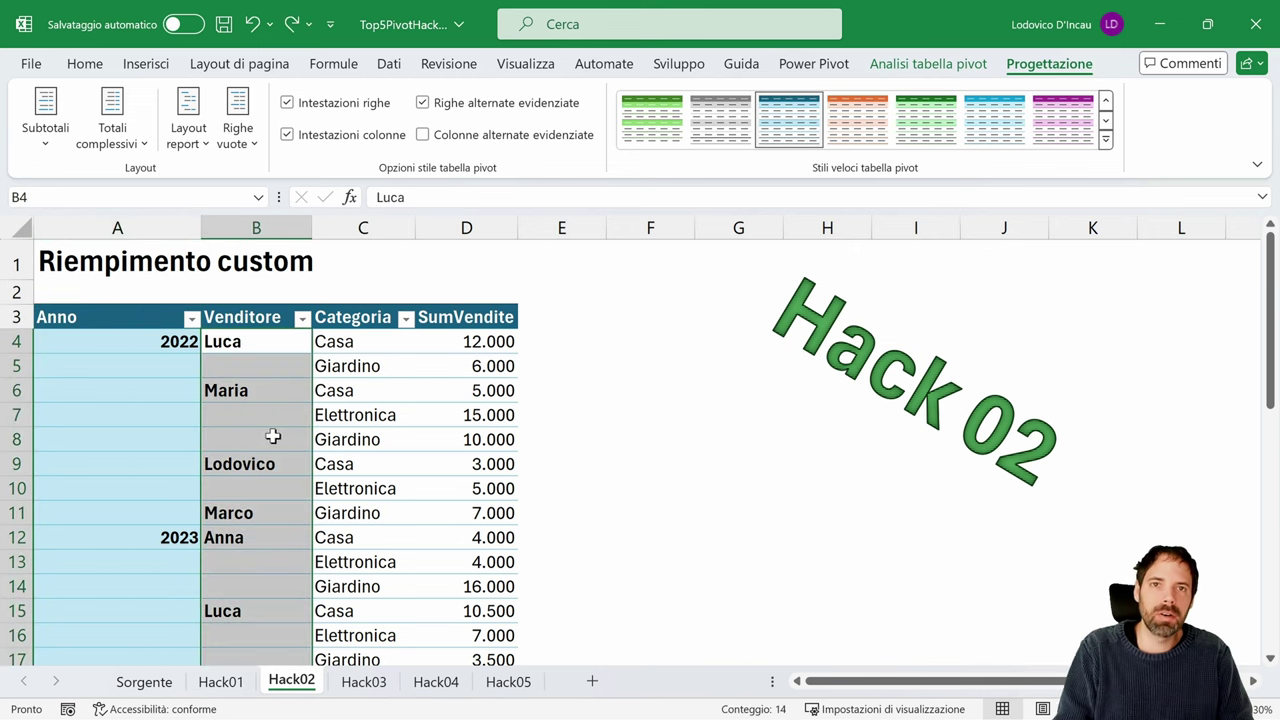
click(152, 304)
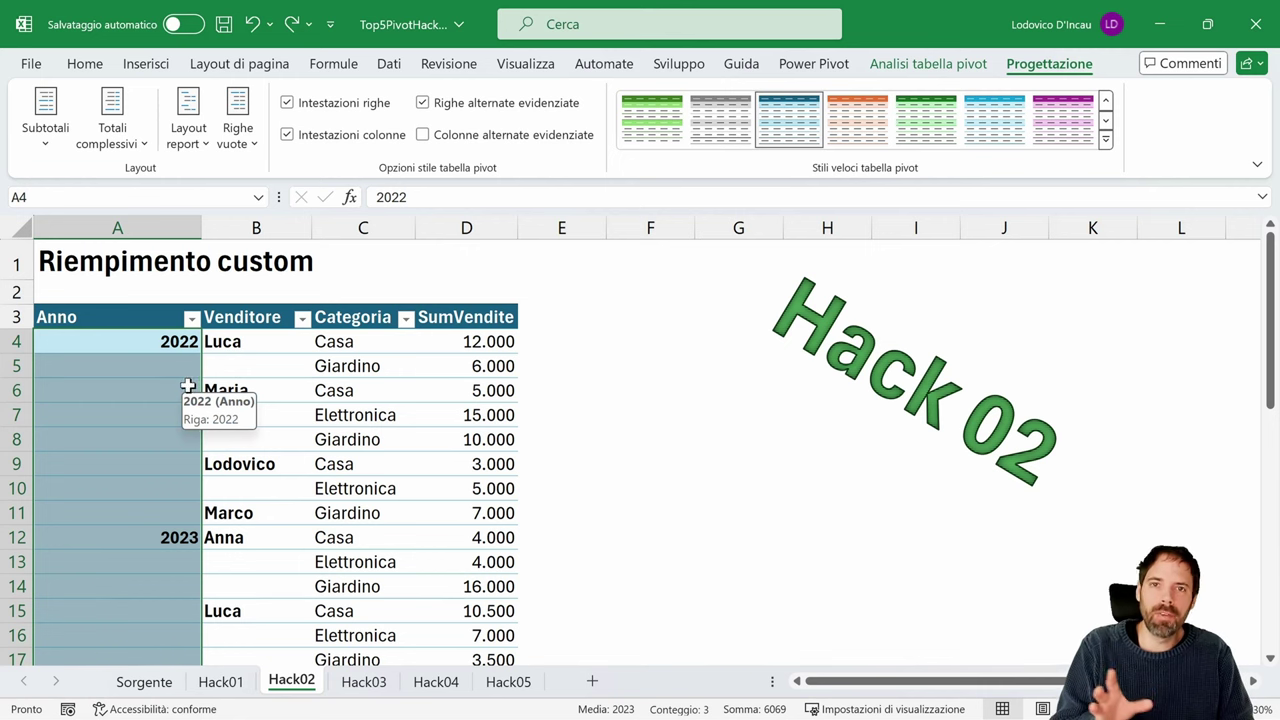
click(249, 343)
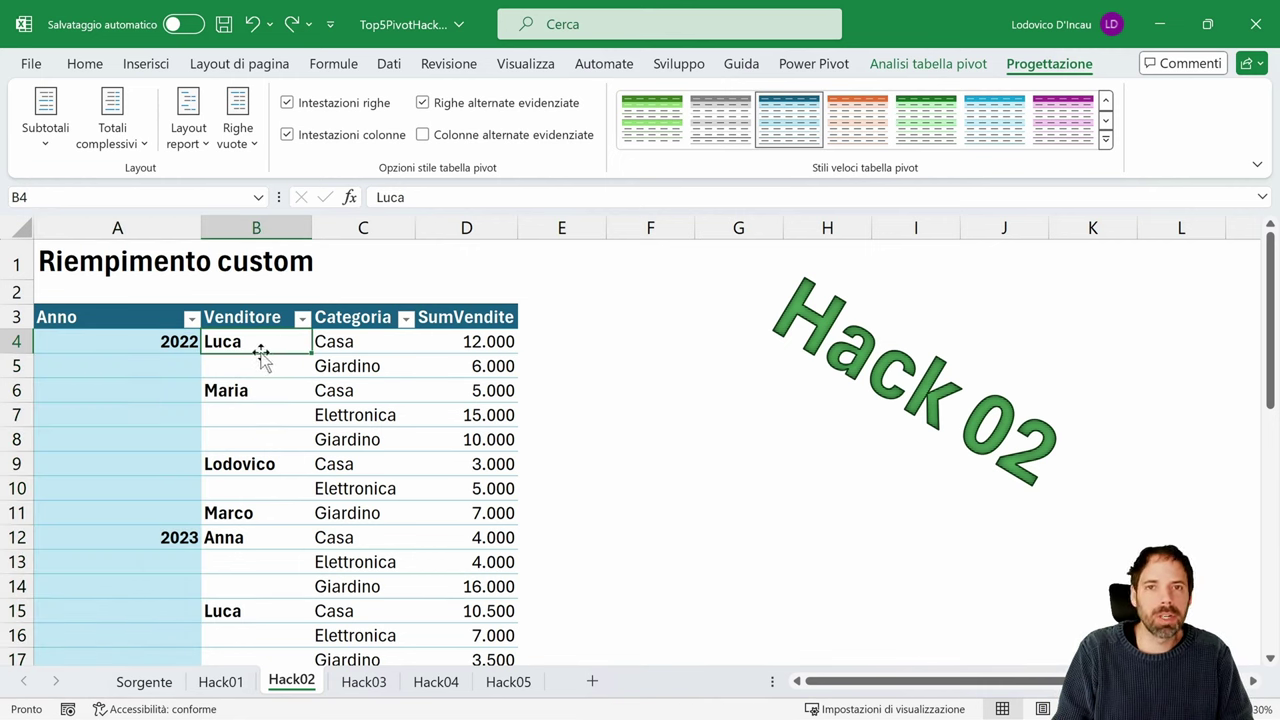
right_click(258, 346)
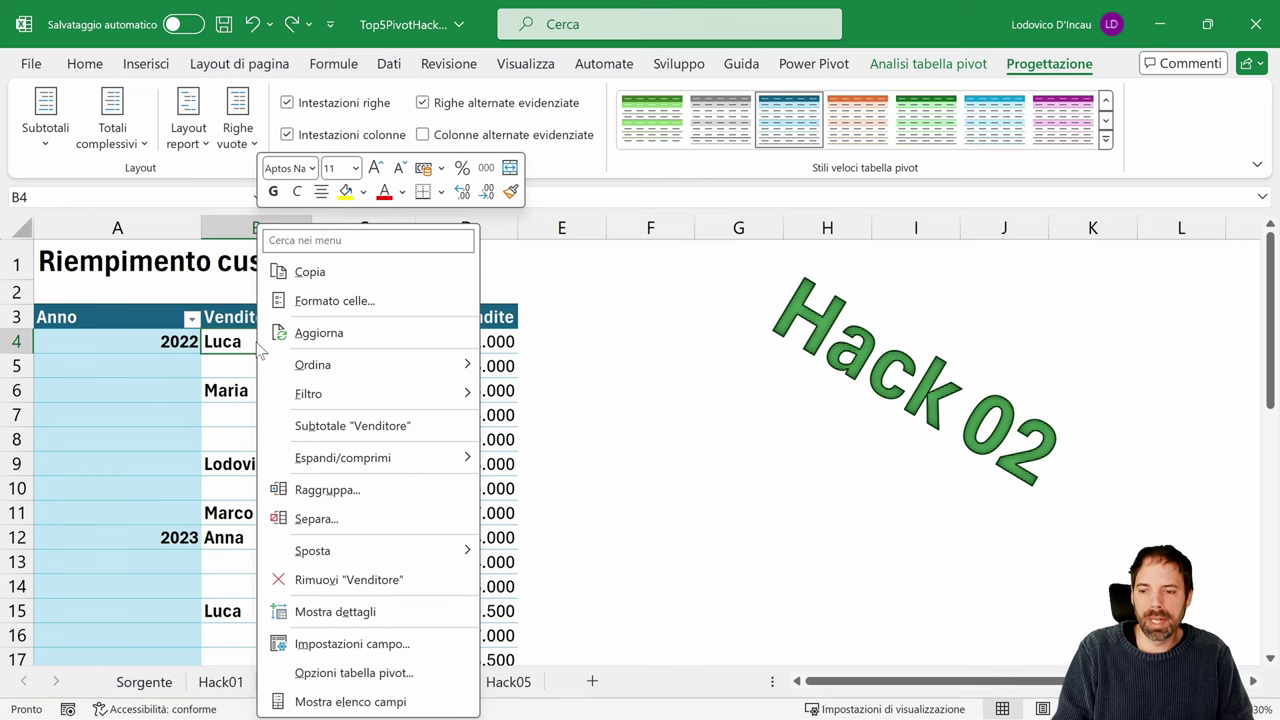
- Enable Ripeti etichette elementi in the Venditore field's Layout e stampa settings, then go to Hack03
click(366, 647)
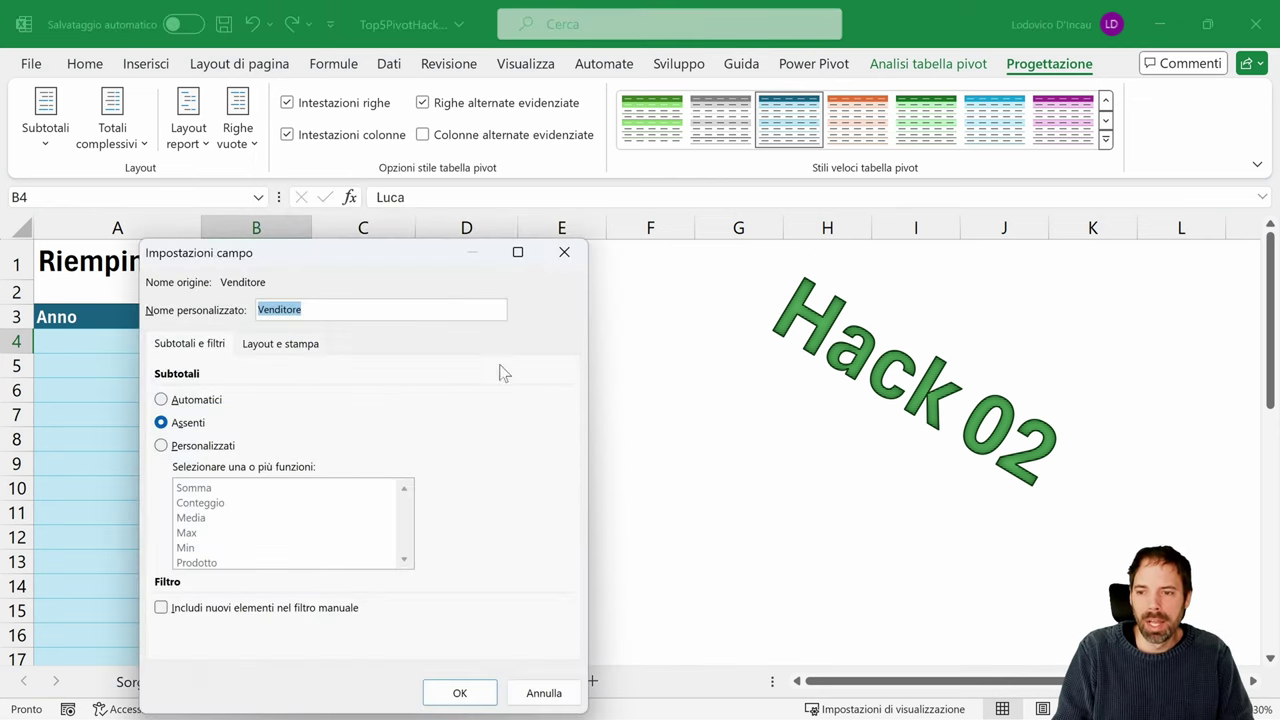
click(281, 344)
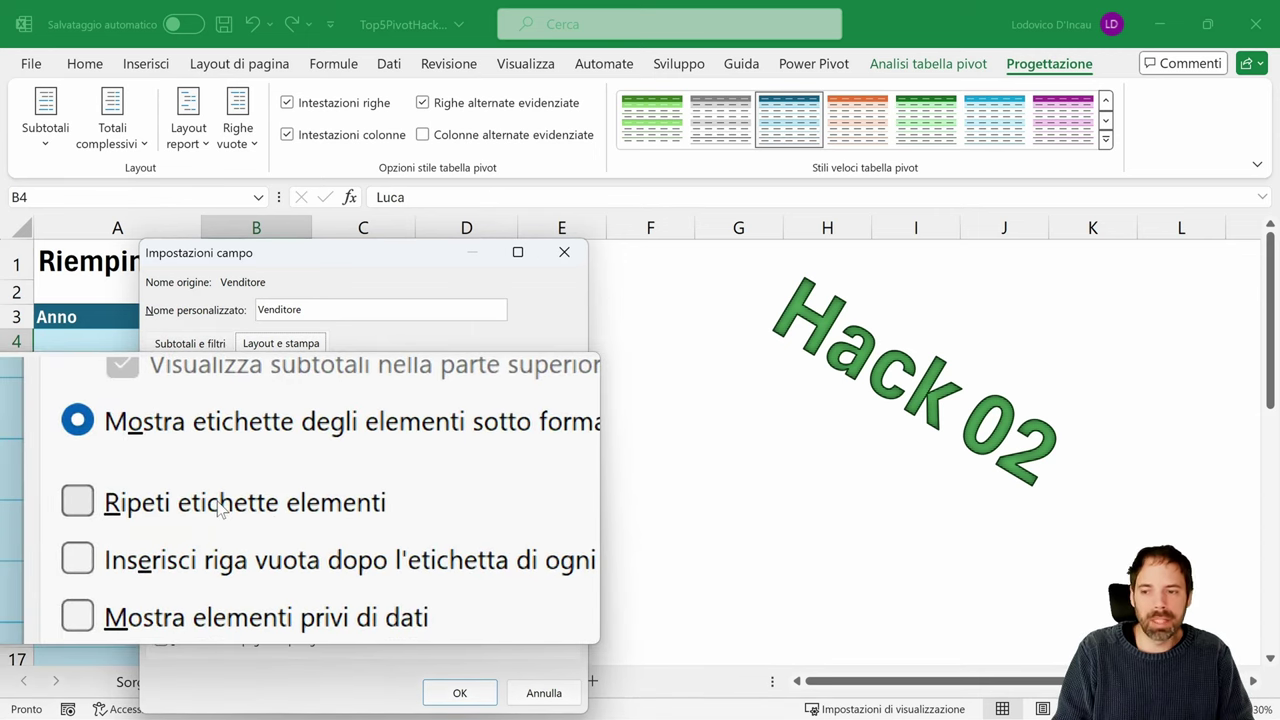
click(220, 510)
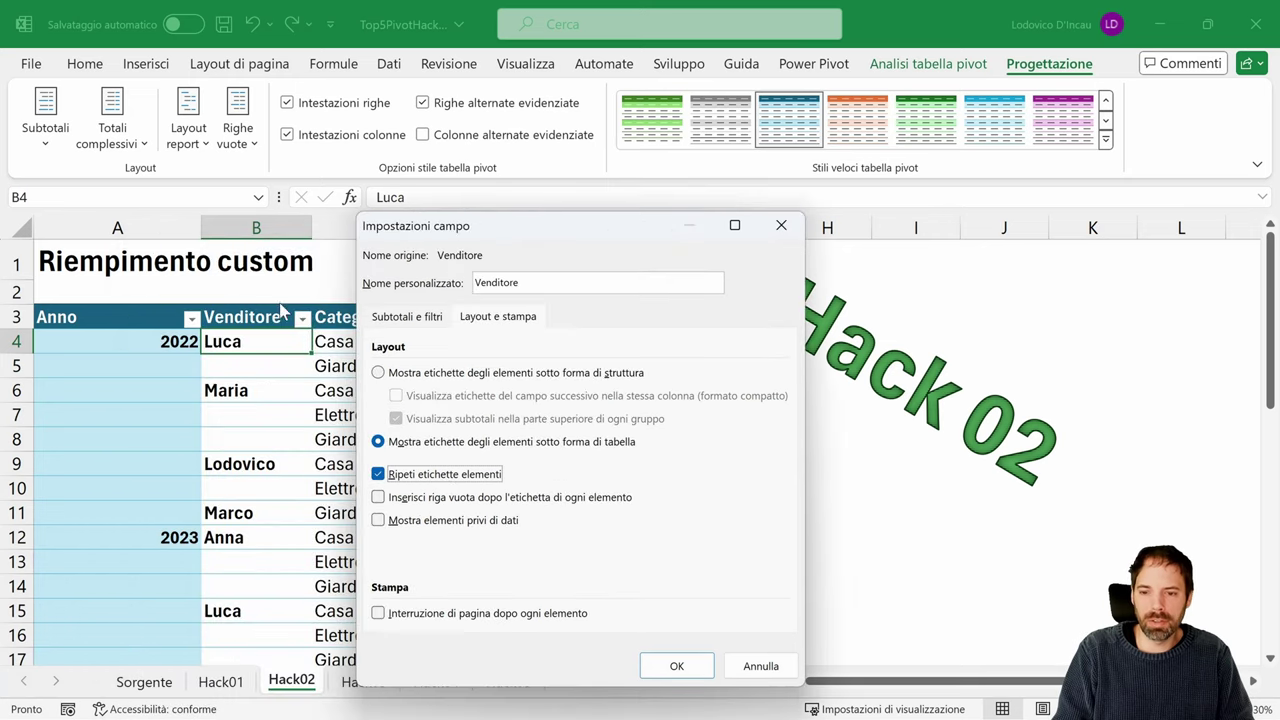
click(676, 665)
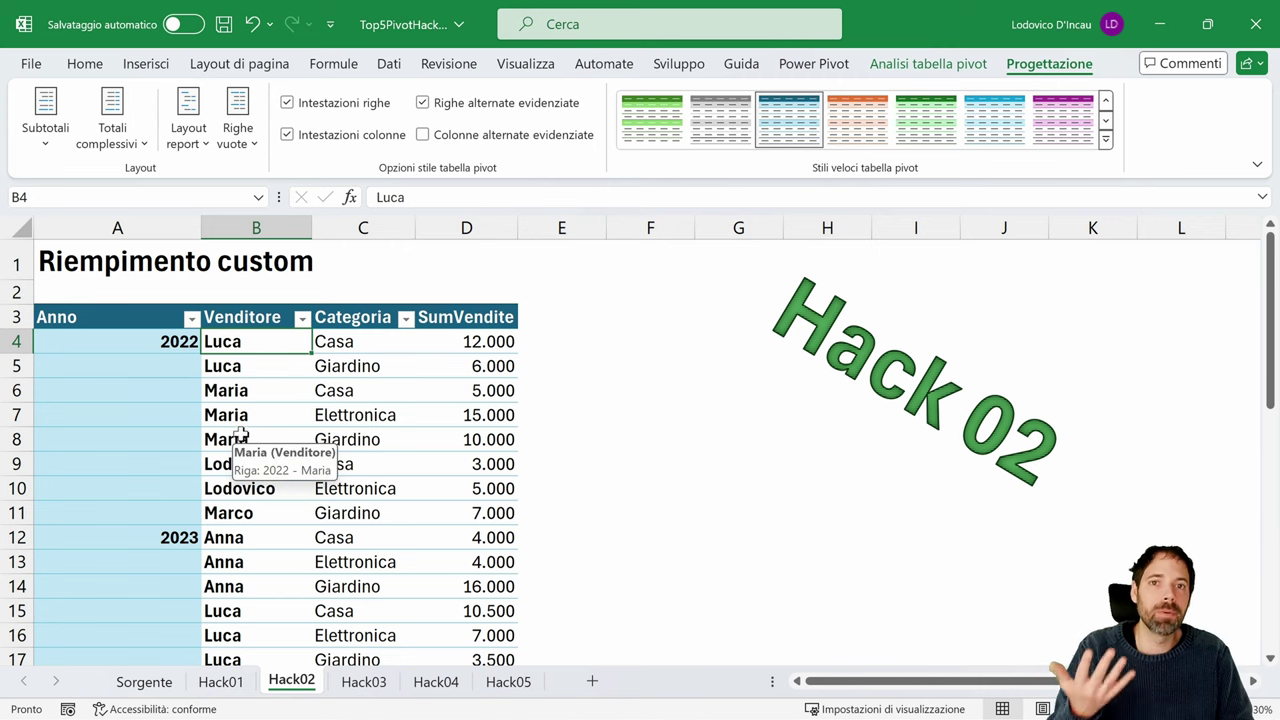
click(364, 681)
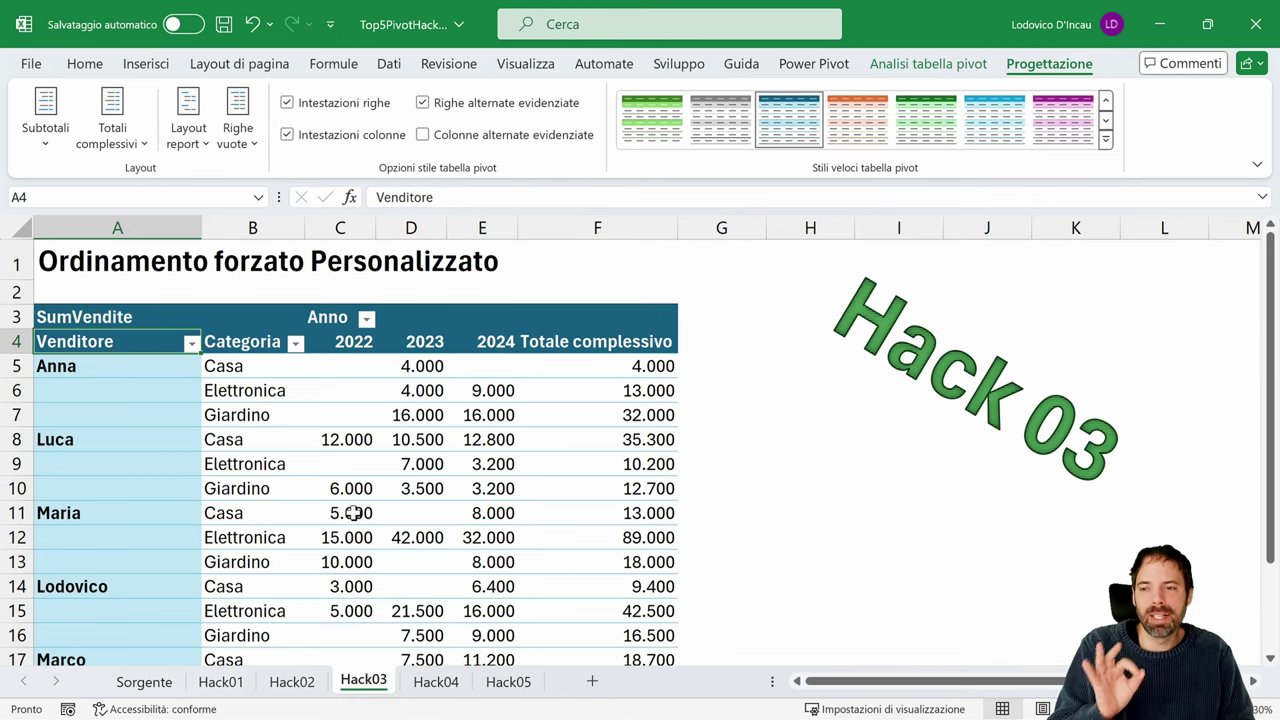
- Show the Hack03 pivot field list and look over the Casa, Elettronica and Giardino cells
click(265, 367)
right_click(430, 366)
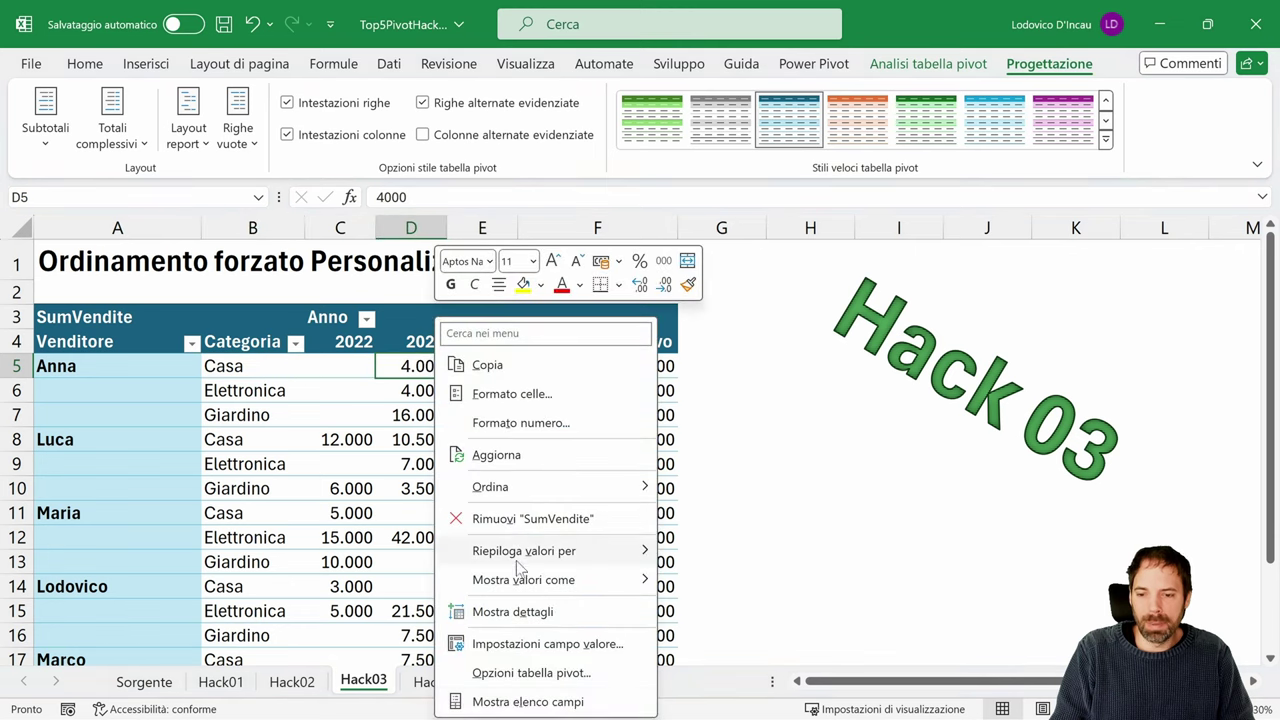
click(515, 700)
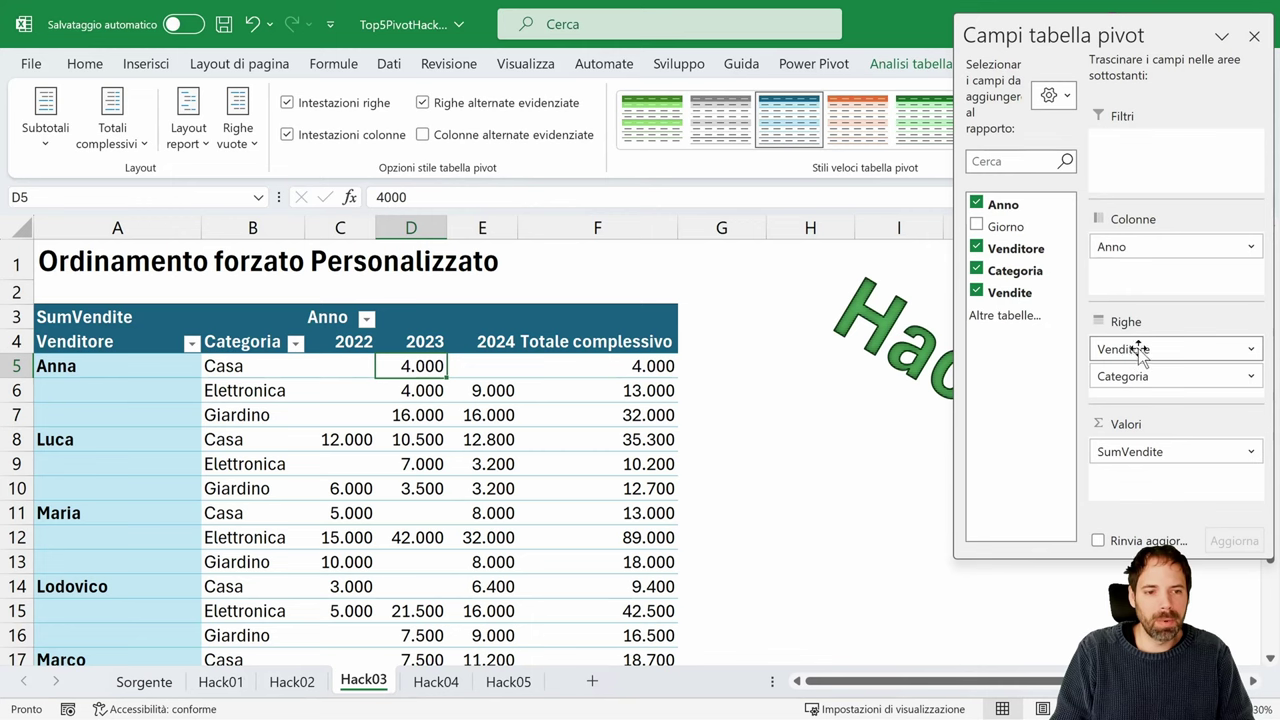
drag(52, 366, 252, 456)
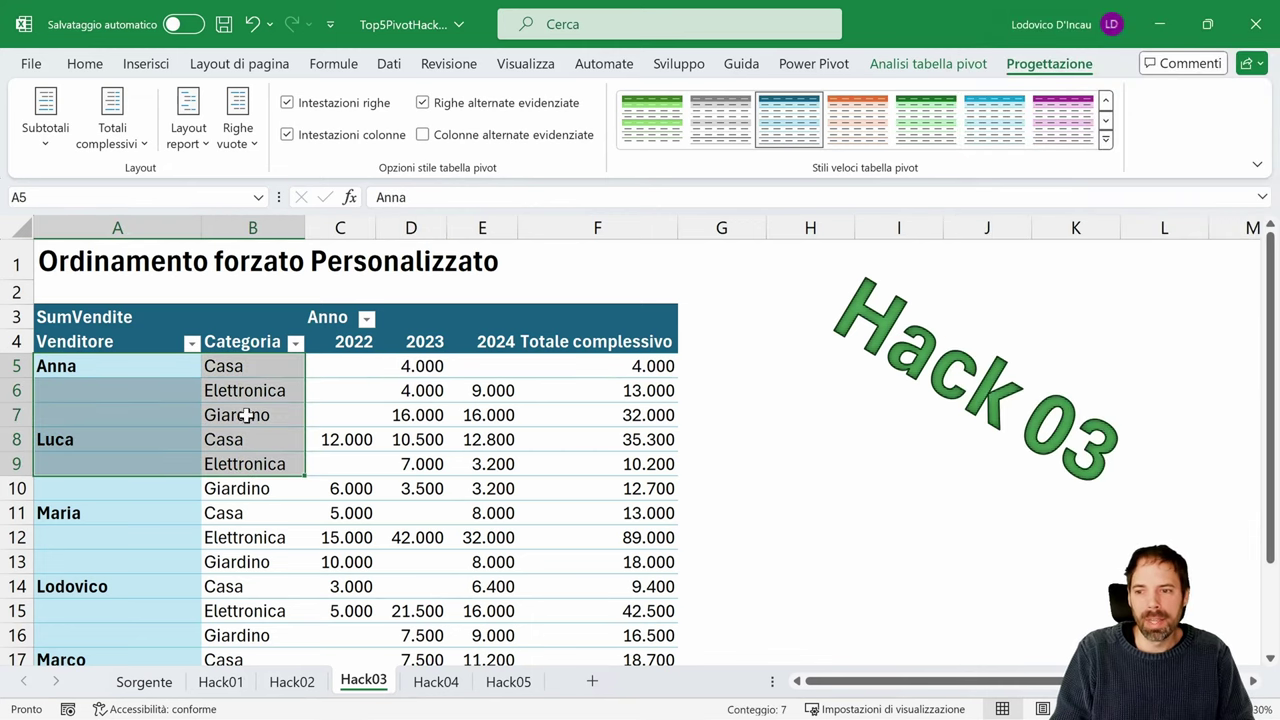
click(249, 368)
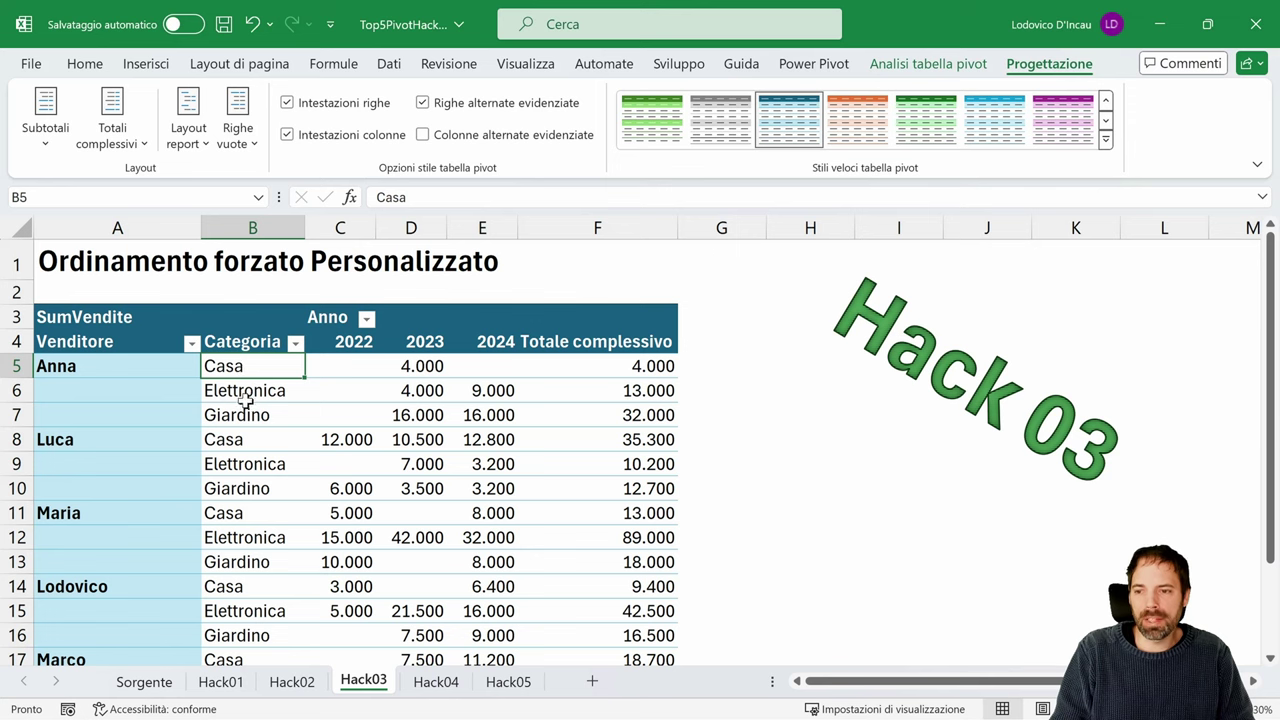
click(245, 398)
click(246, 417)
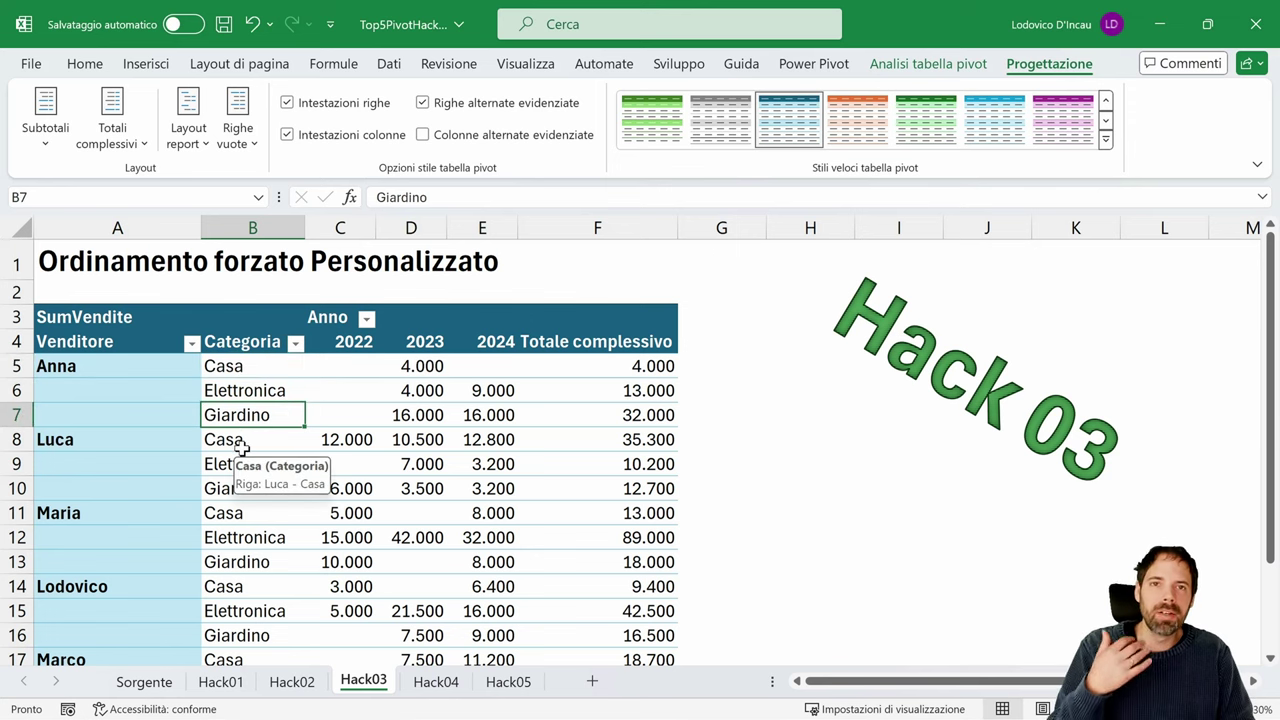
- Sort Categoria A to Z, then Z to A so Giardino comes first
click(284, 343)
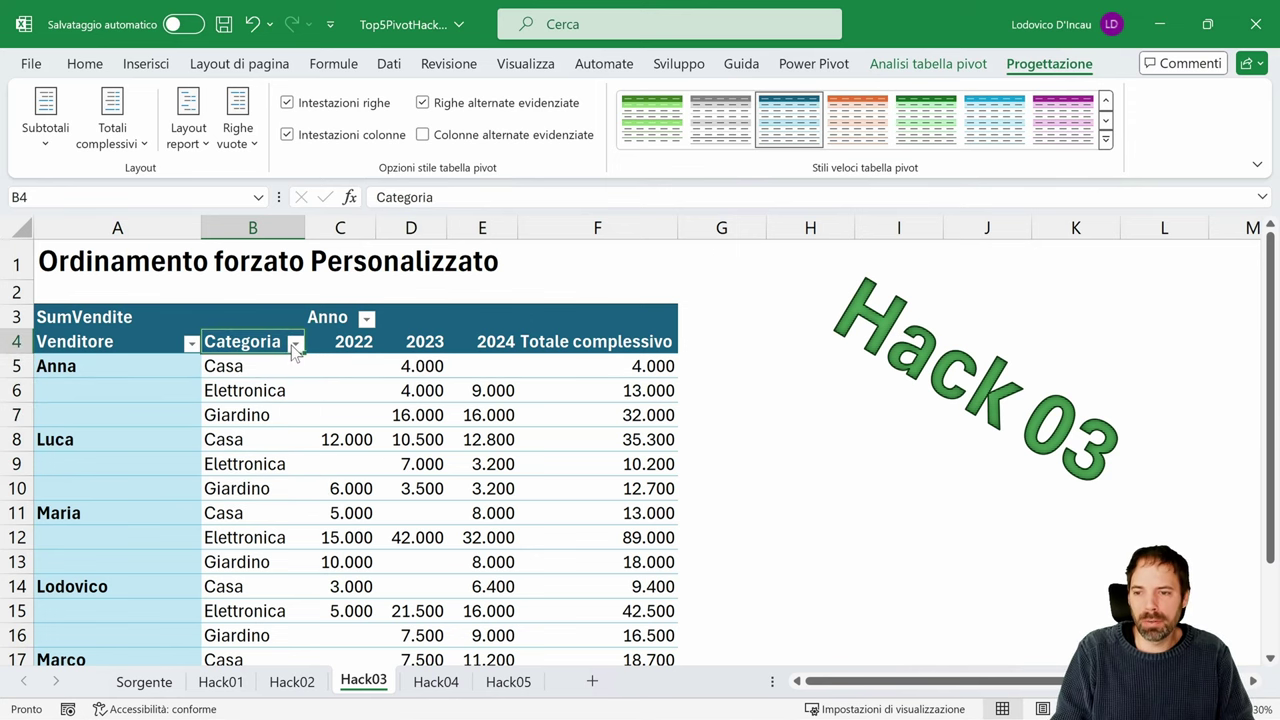
click(295, 345)
mouse_move(256, 367)
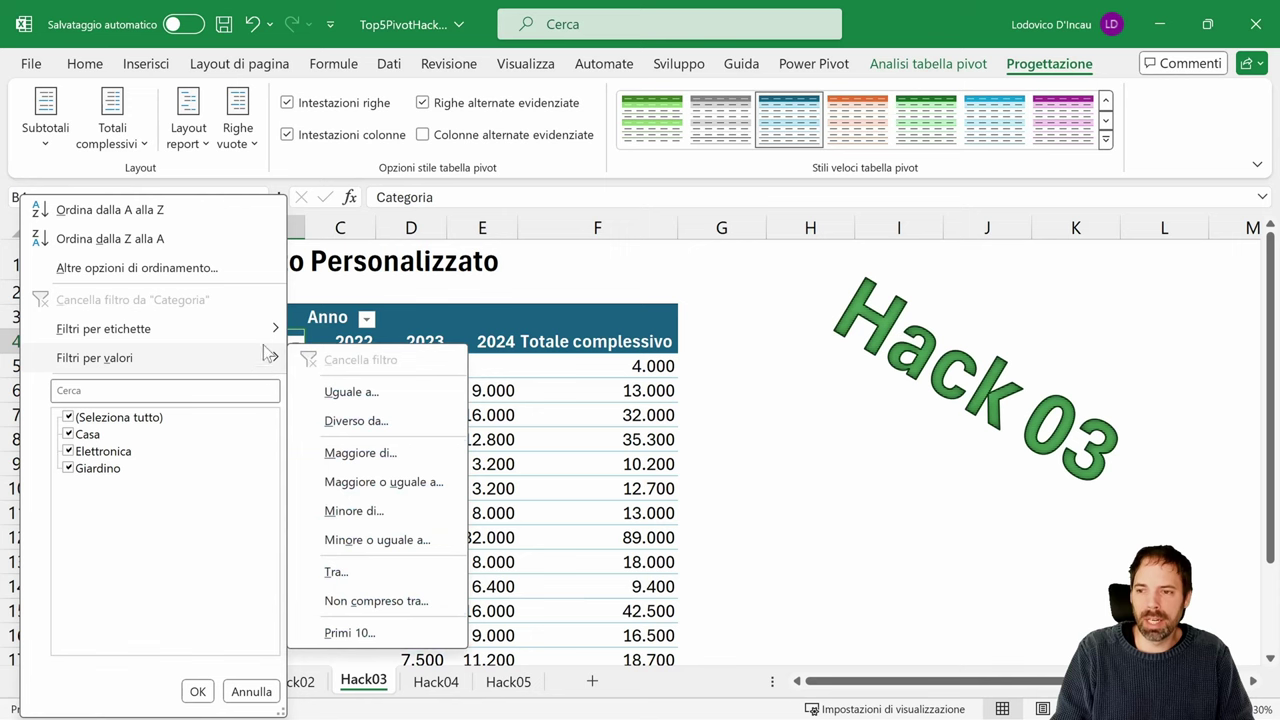
click(110, 209)
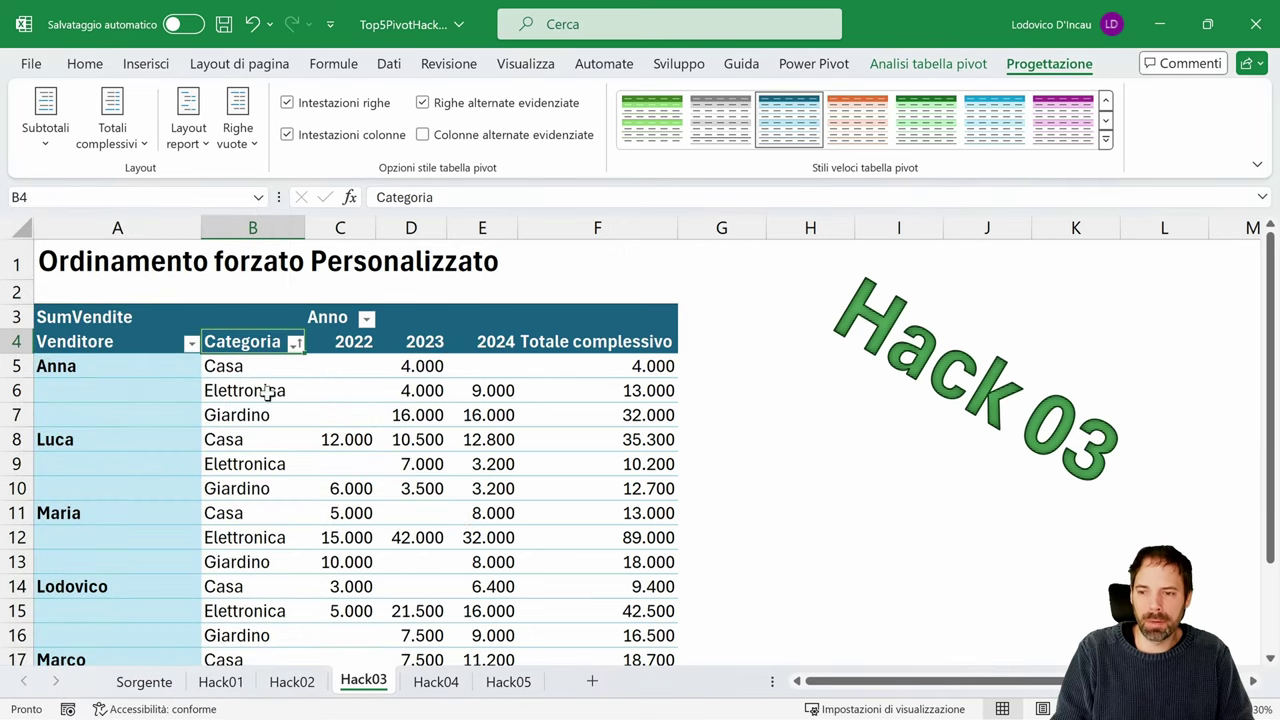
click(295, 345)
click(110, 236)
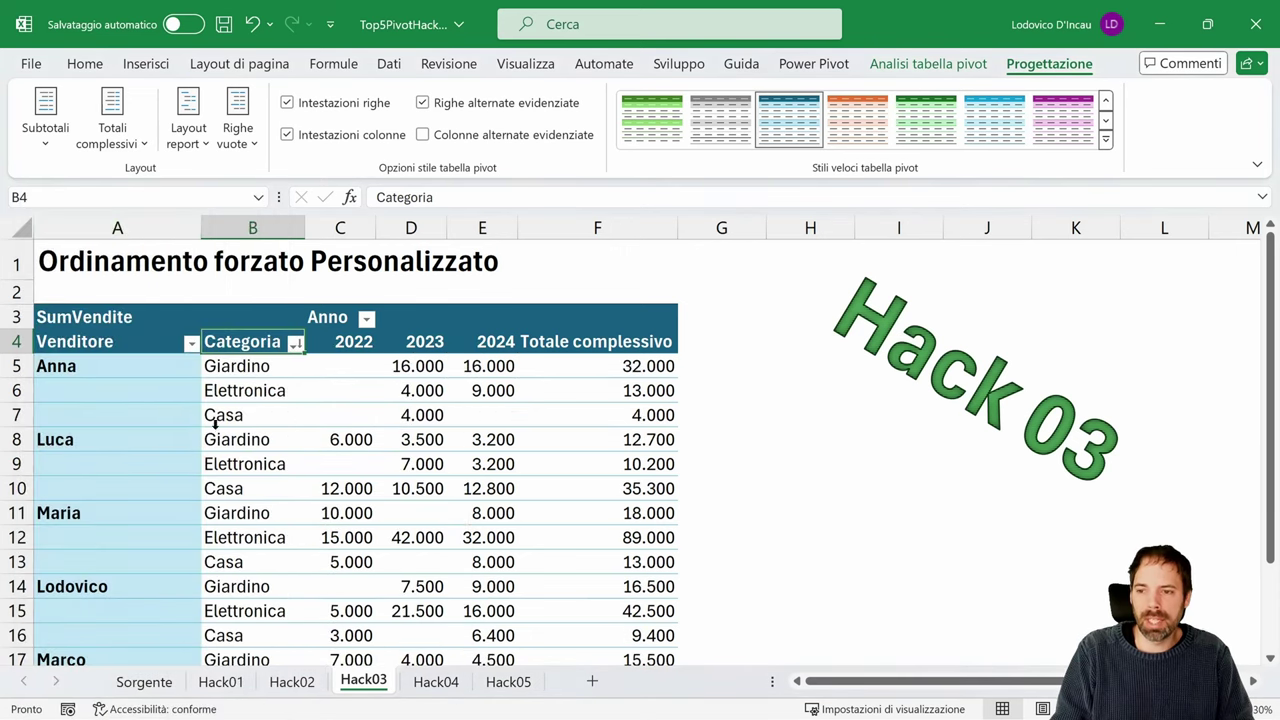
- Set Categoria to manual sorting and retype cells to order Elettronica, Casa, Giardino
click(295, 344)
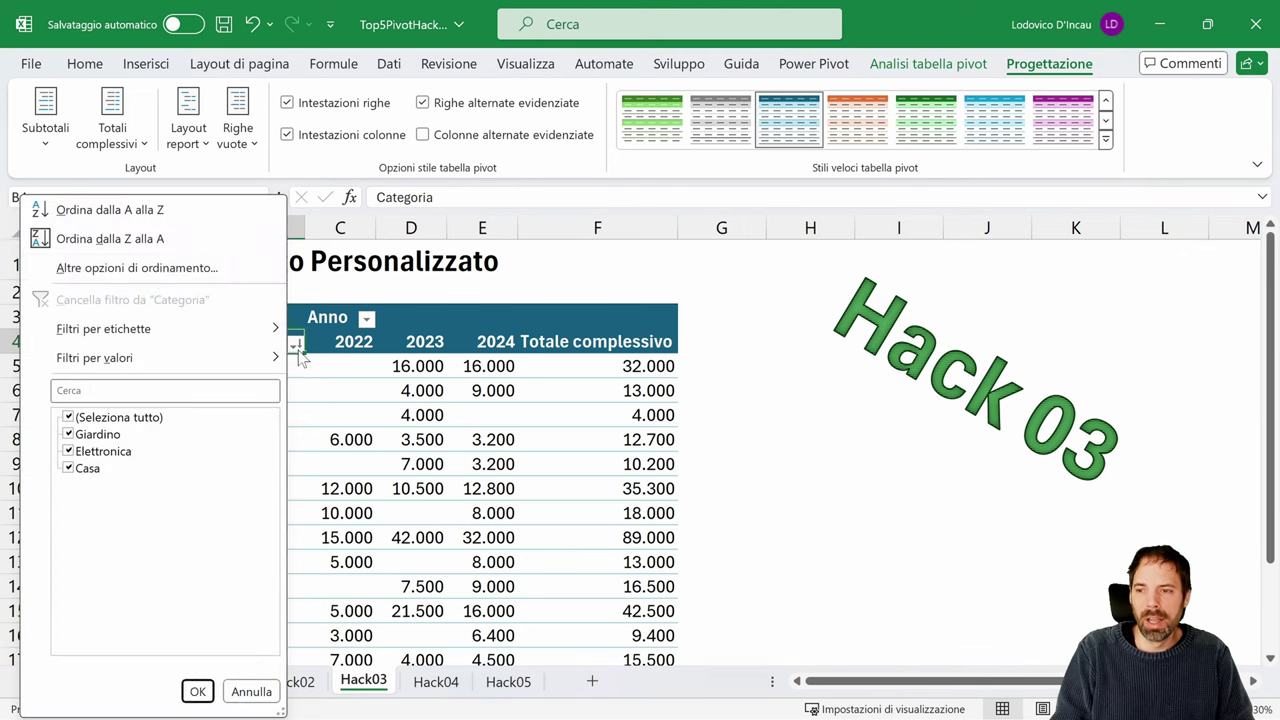
click(157, 266)
click(340, 283)
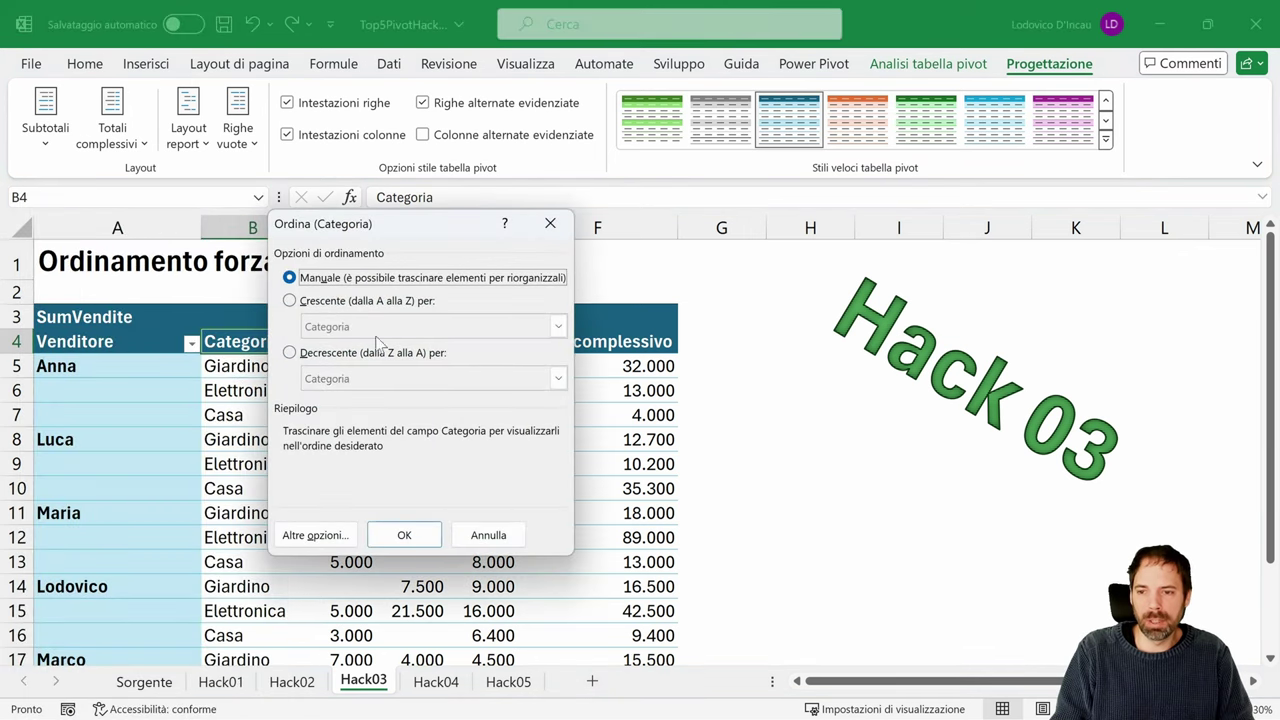
click(404, 534)
click(250, 390)
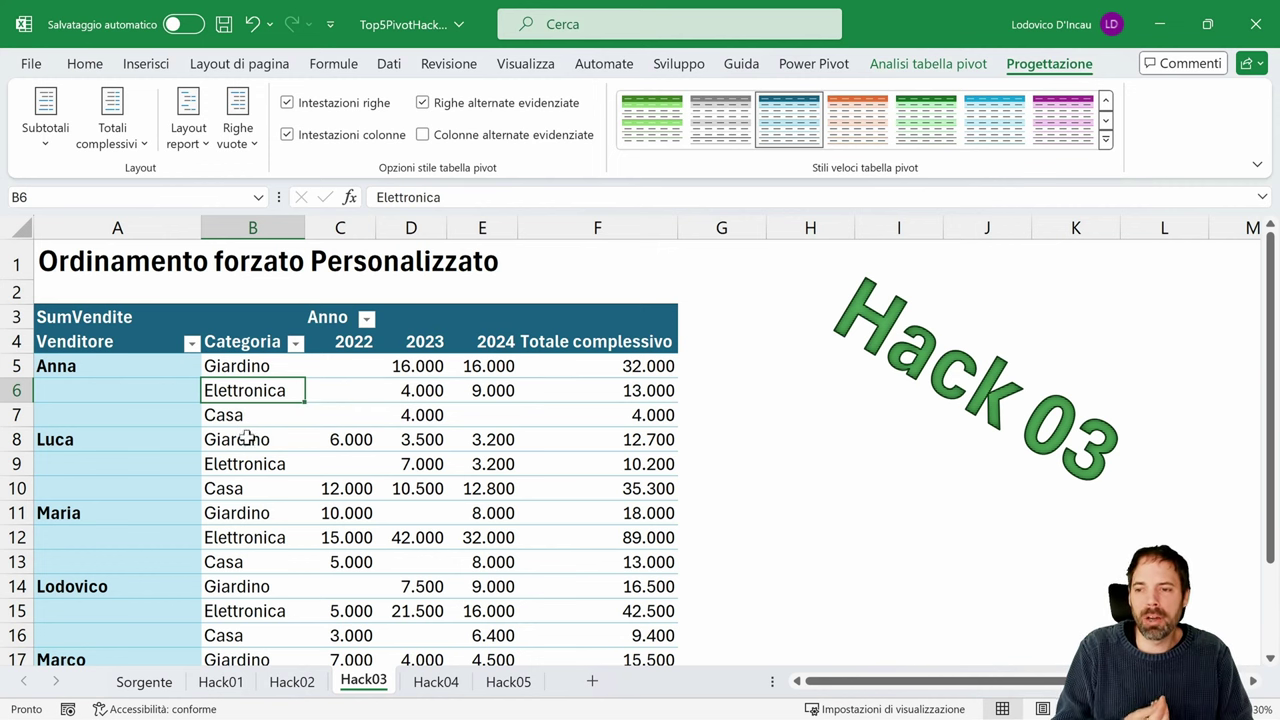
click(240, 372)
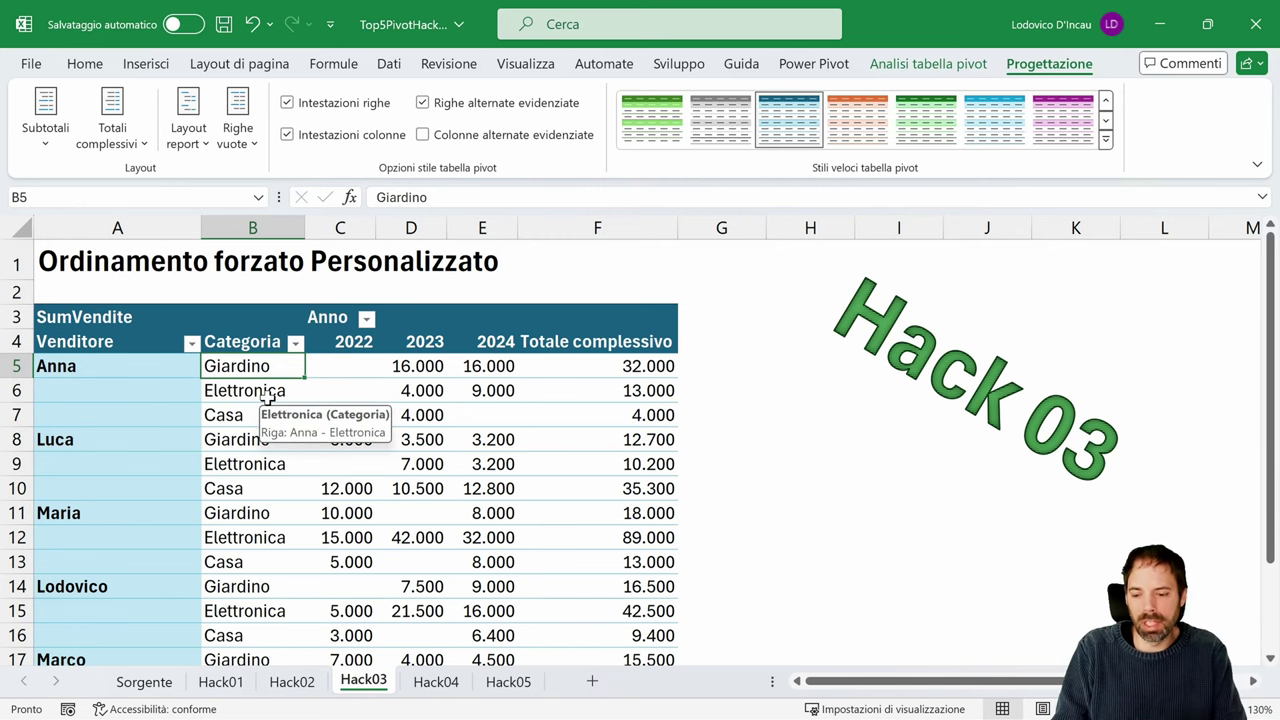
text(Elettronica)
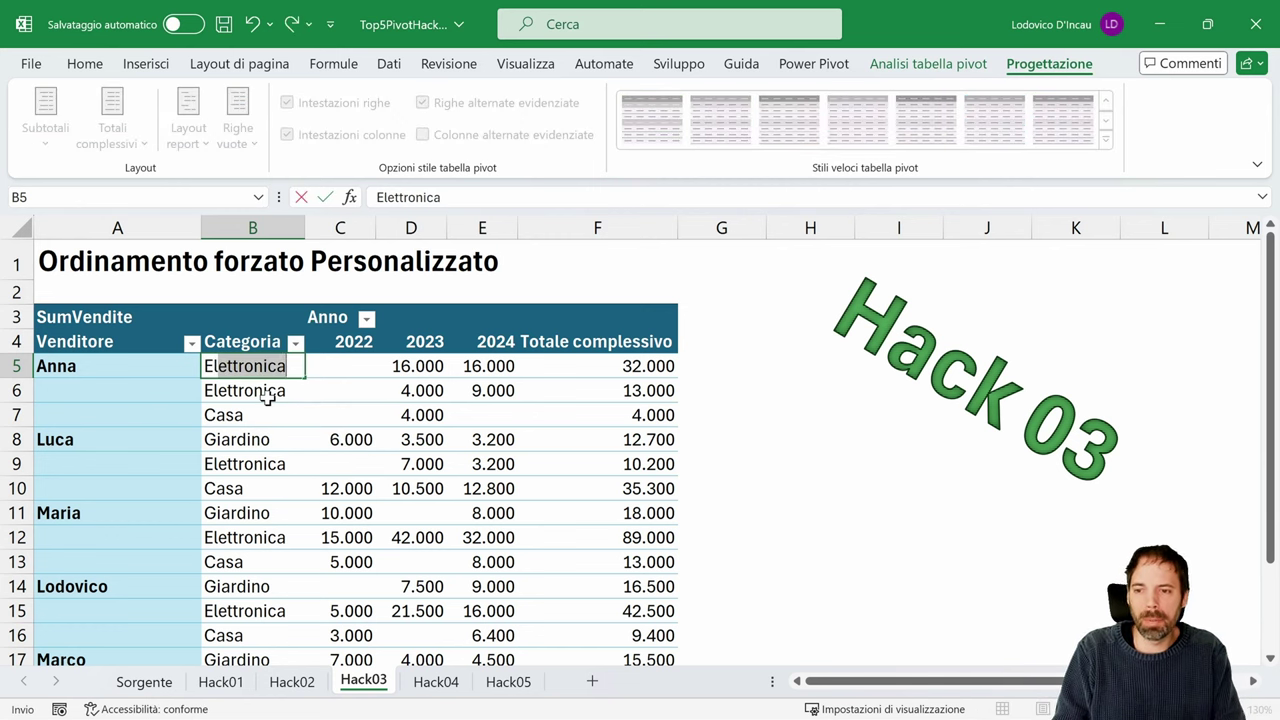
key(Return)
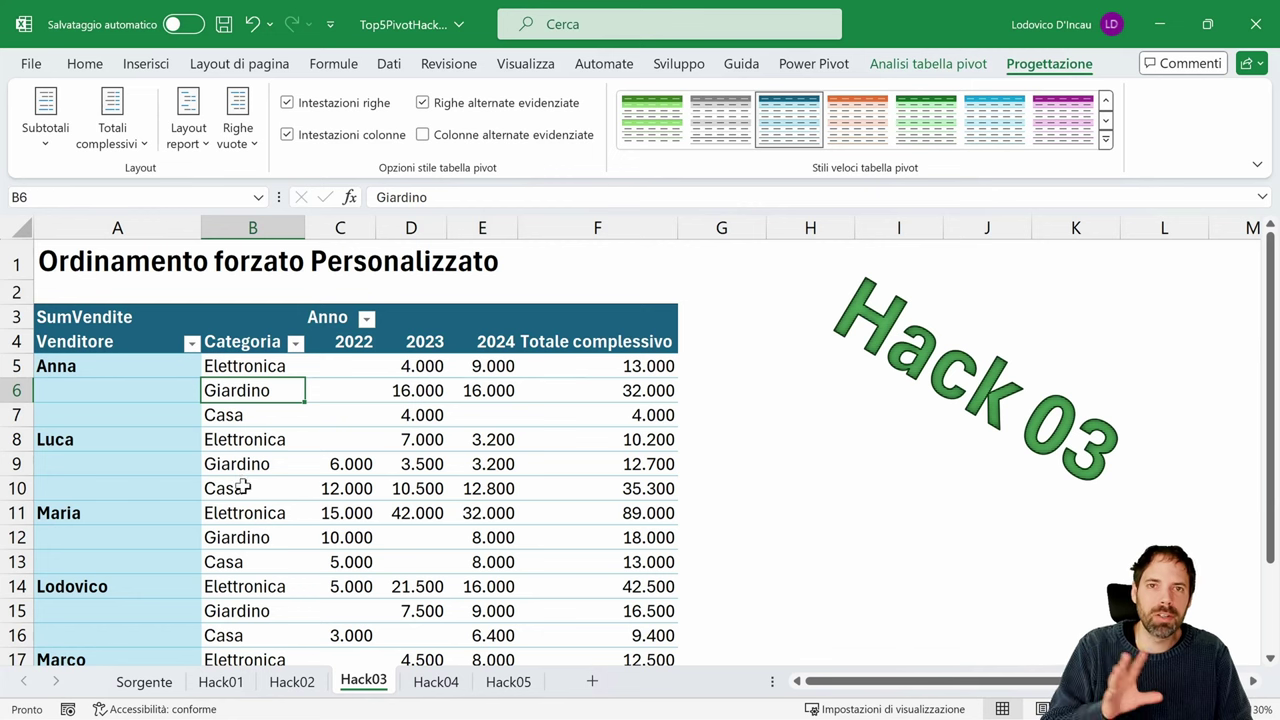
text(Casa)
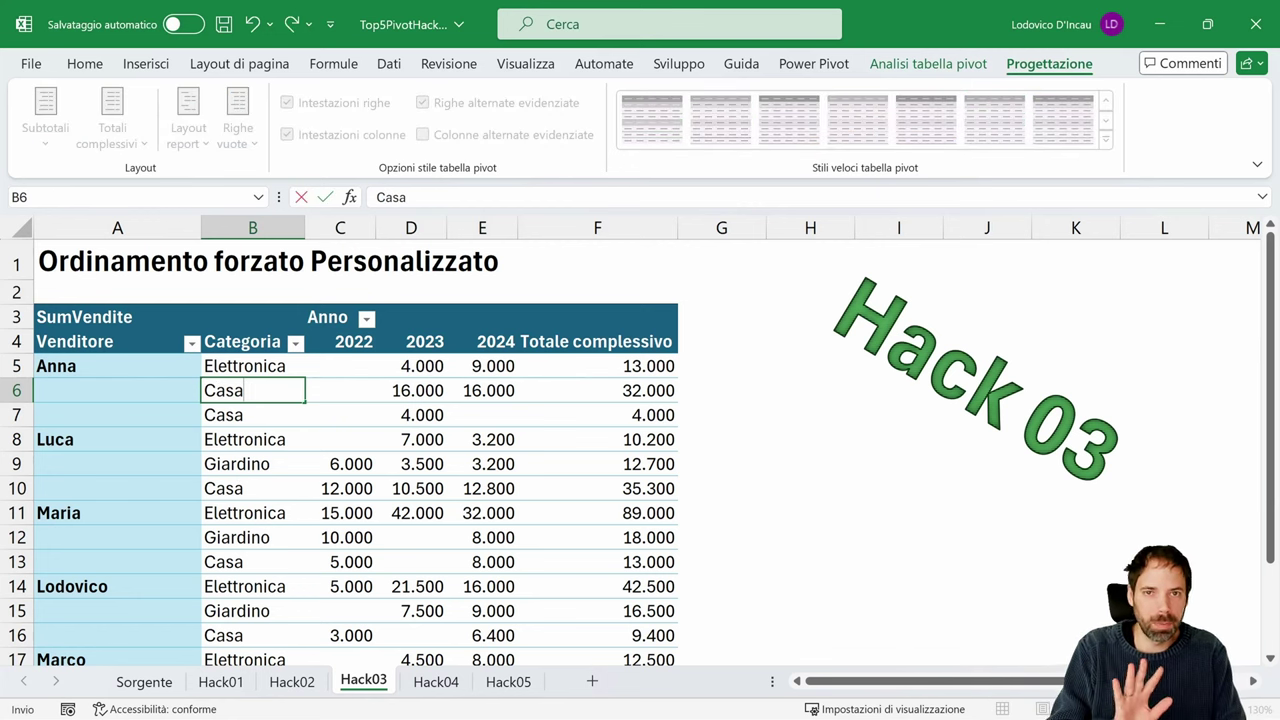
key(Return)
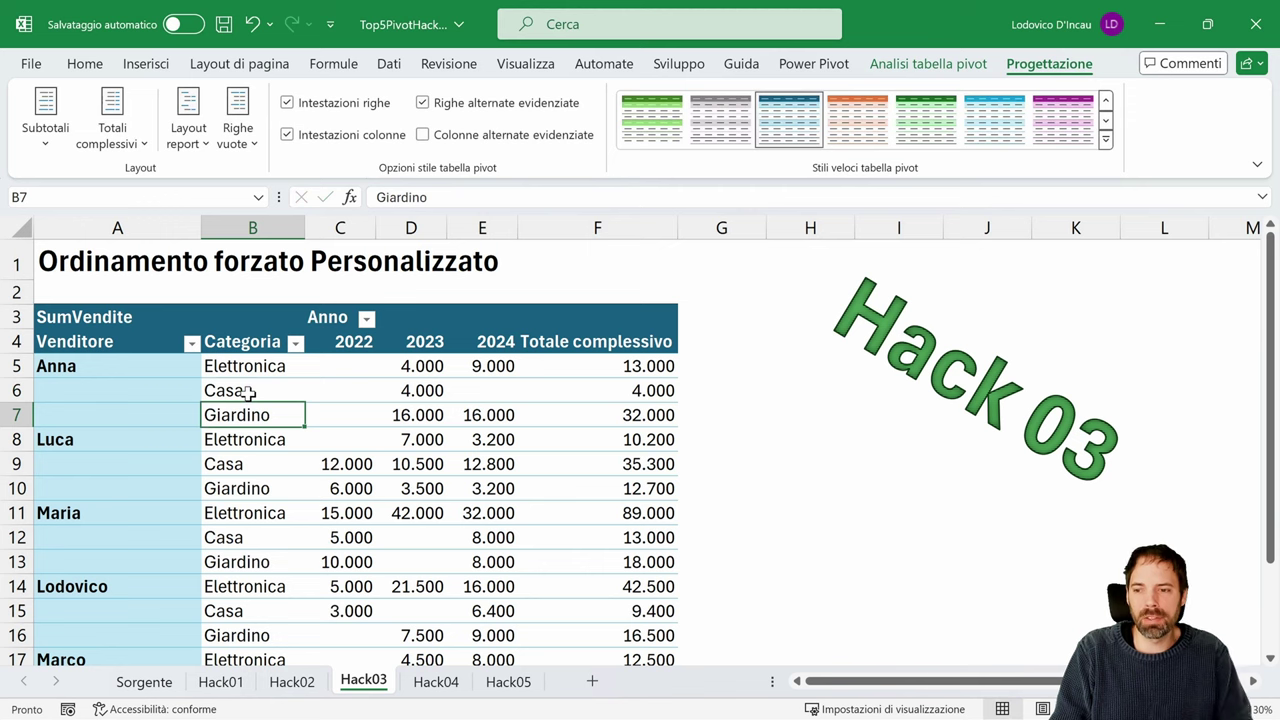
- Check the reordered category cells, then go to the Hack04 sheet
drag(250, 366, 247, 488)
click(247, 448)
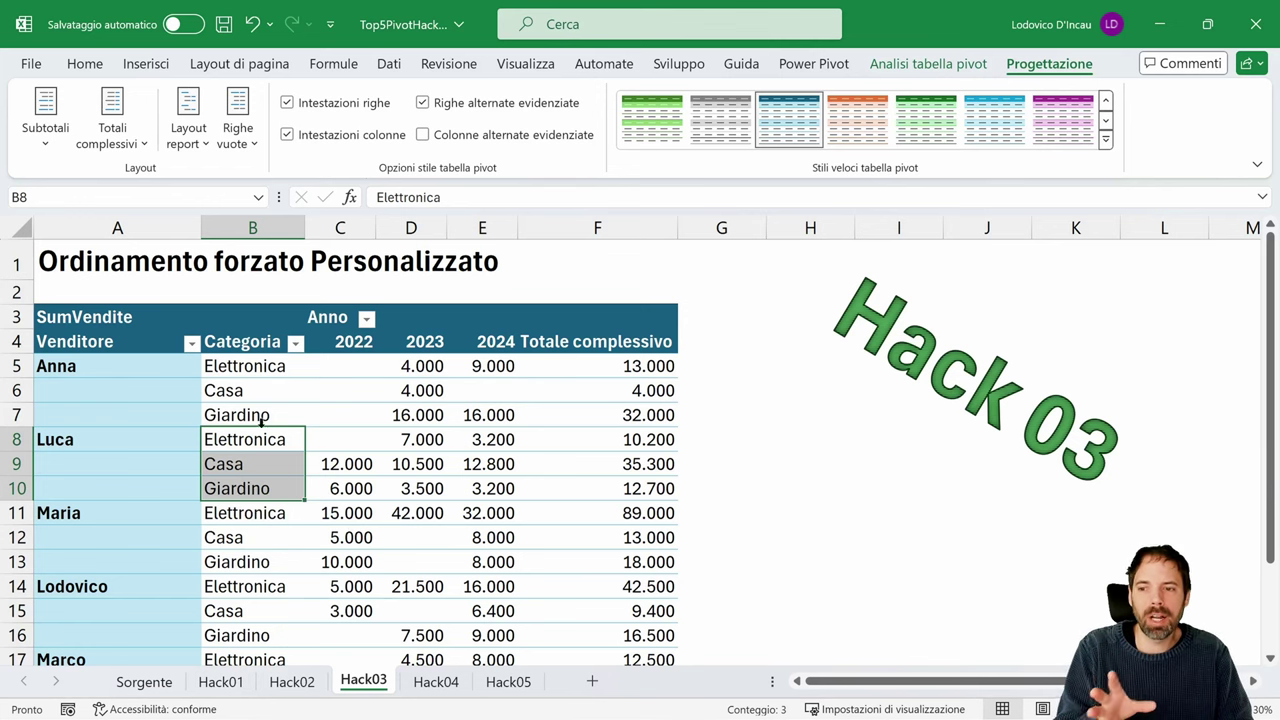
click(258, 370)
click(250, 420)
click(251, 366)
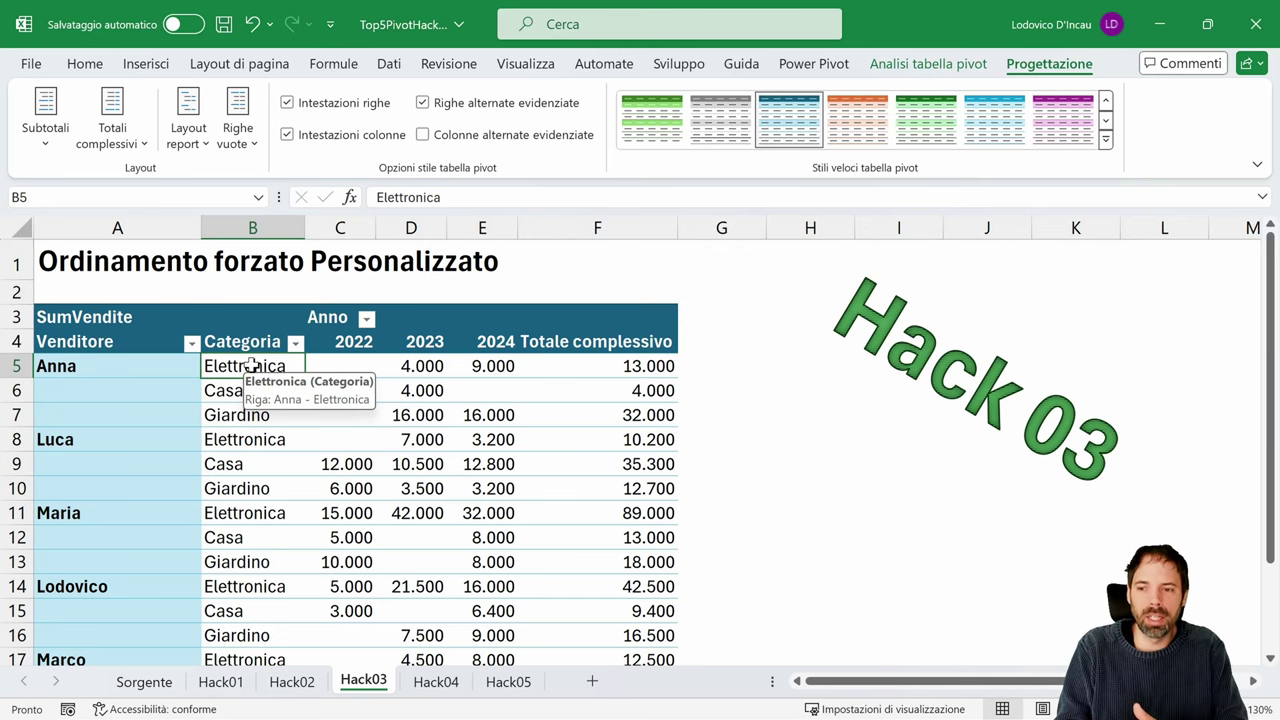
drag(251, 366, 250, 642)
click(236, 341)
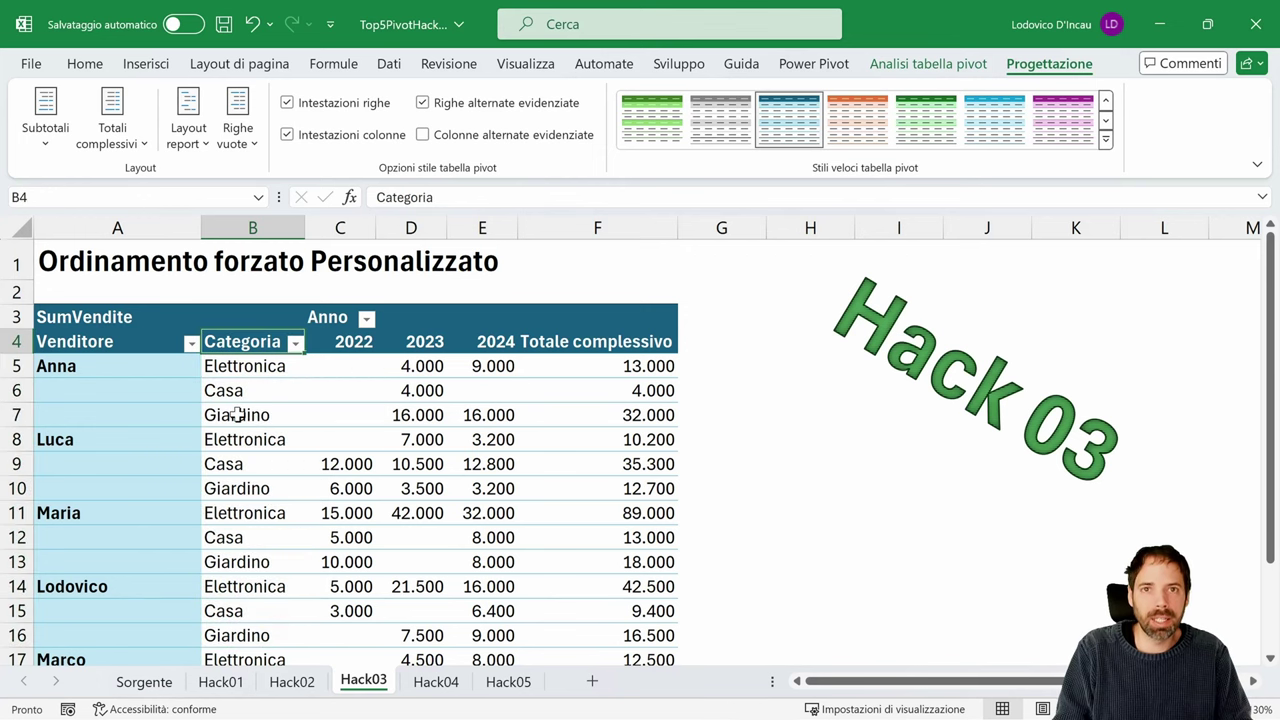
click(432, 682)
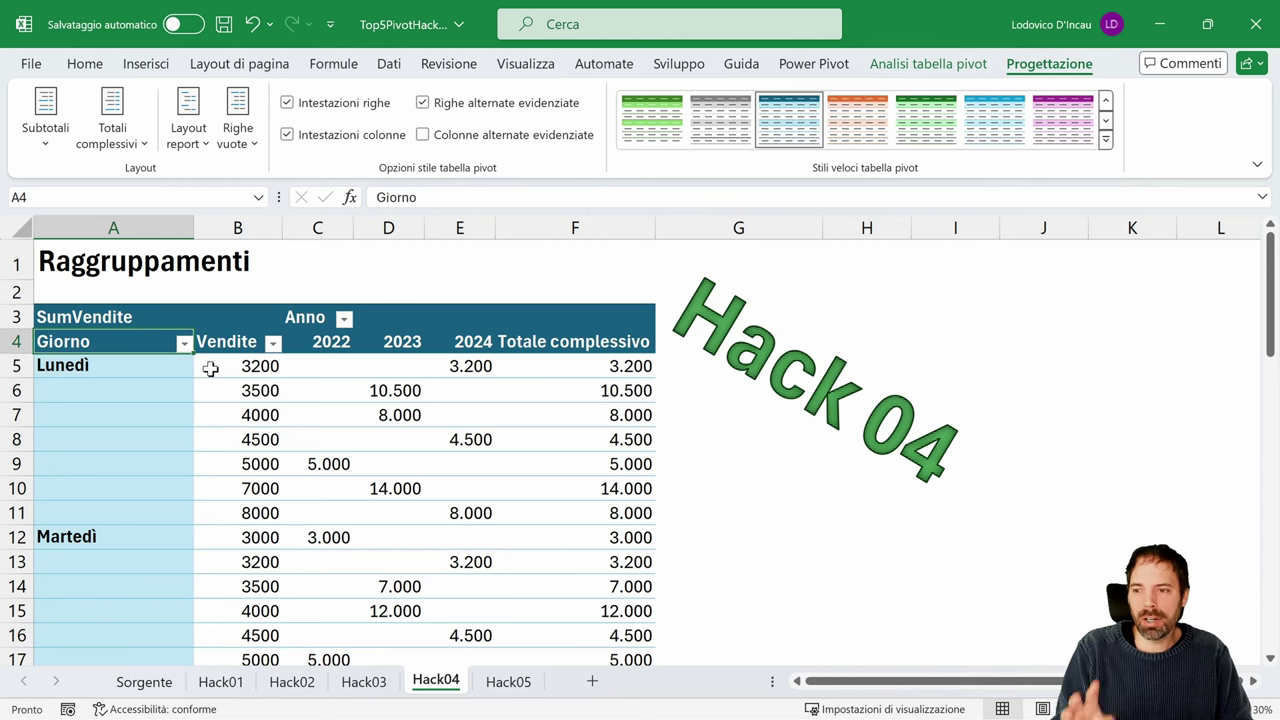
- Select Lunedì's Vendite values 3200 to 8000 and show the PivotTable field list
click(117, 365)
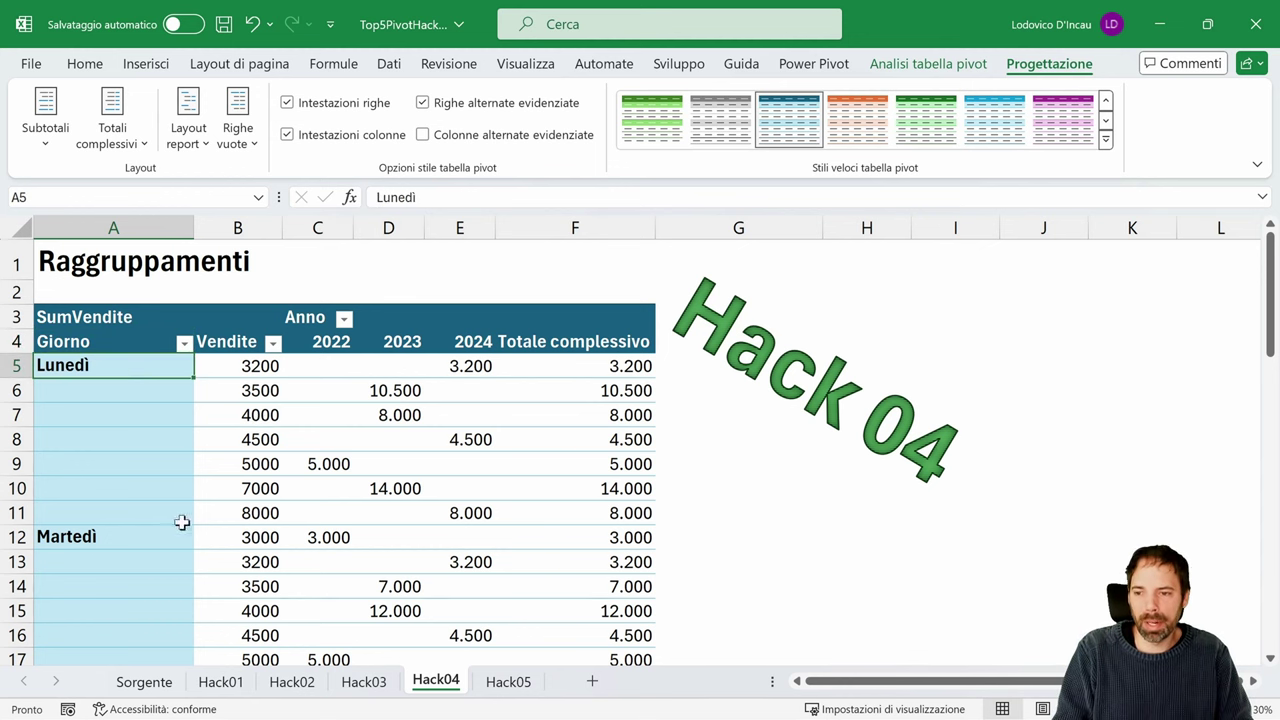
click(265, 366)
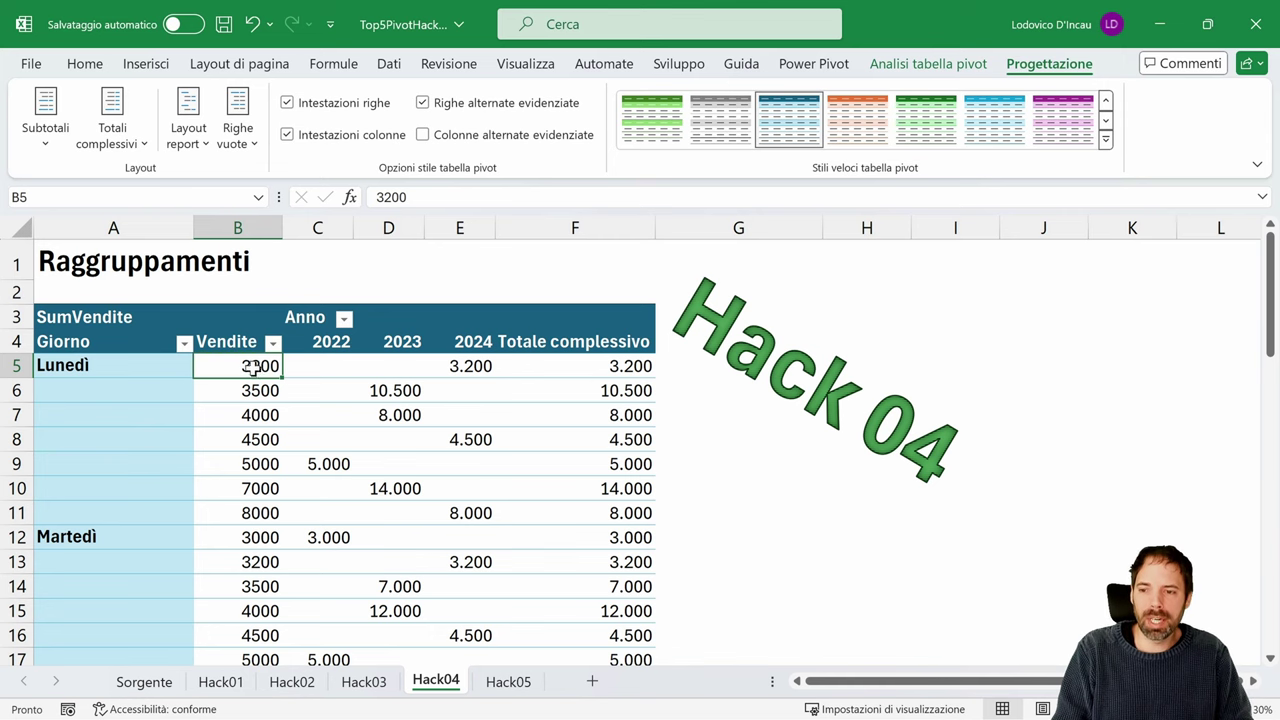
drag(251, 366, 255, 512)
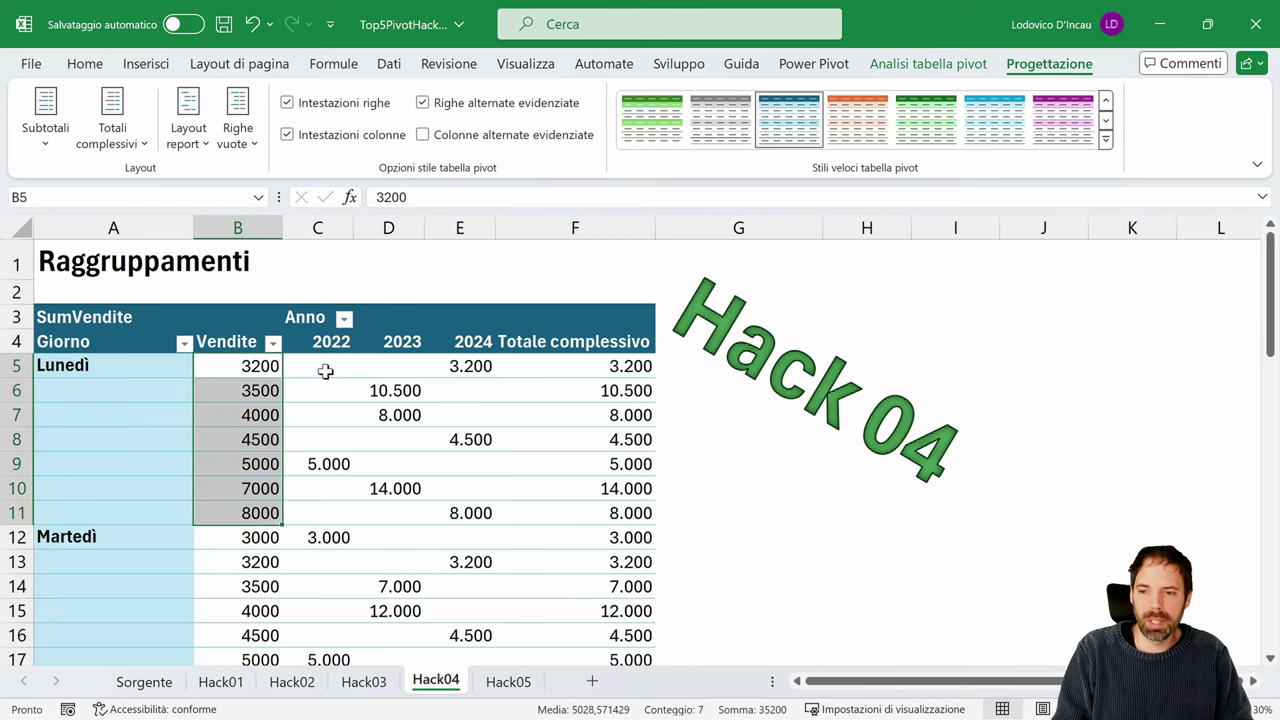
right_click(325, 371)
click(440, 698)
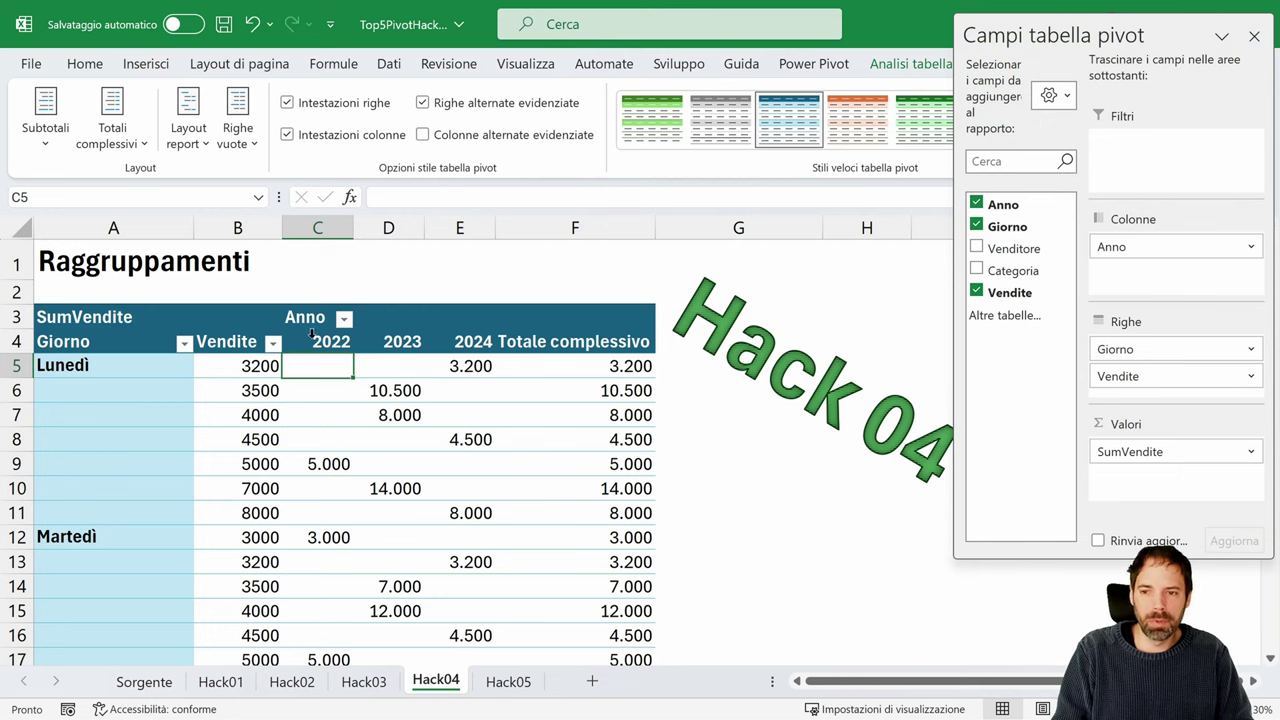
drag(311, 334, 640, 342)
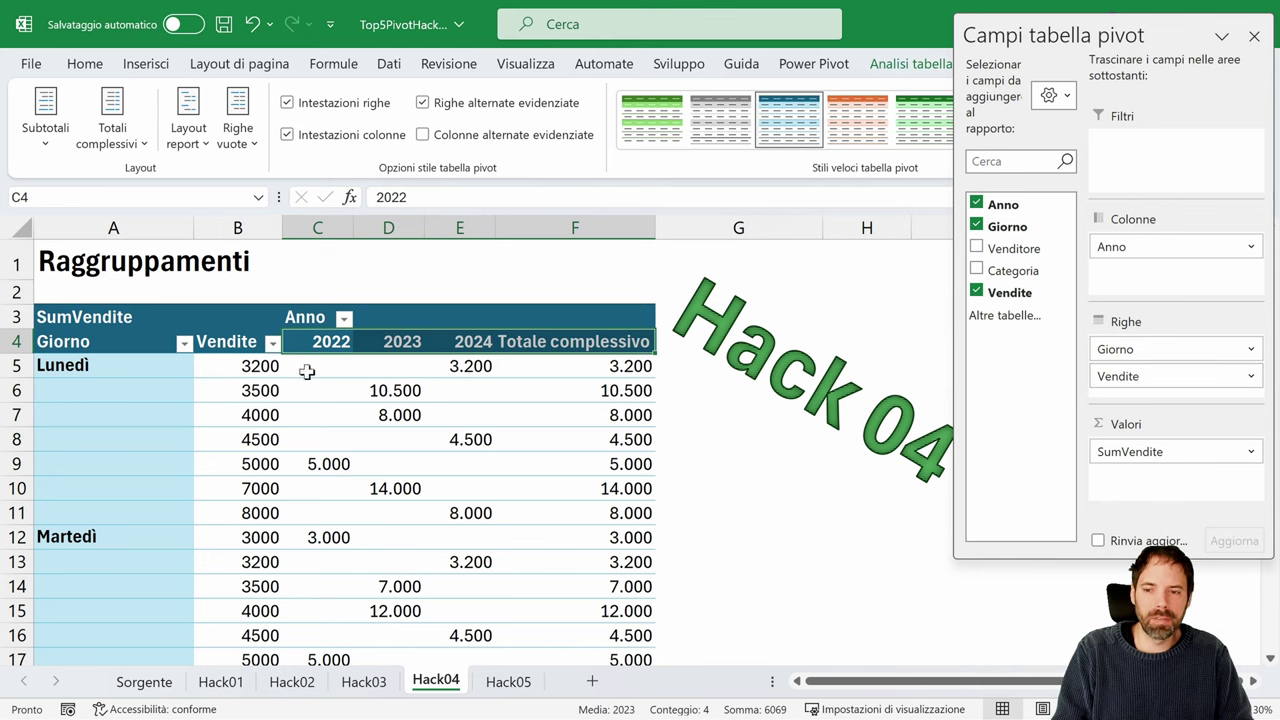
- Review Lunedì's Vendite and total figures, close the field list, and select the 3200 value
drag(240, 366, 235, 513)
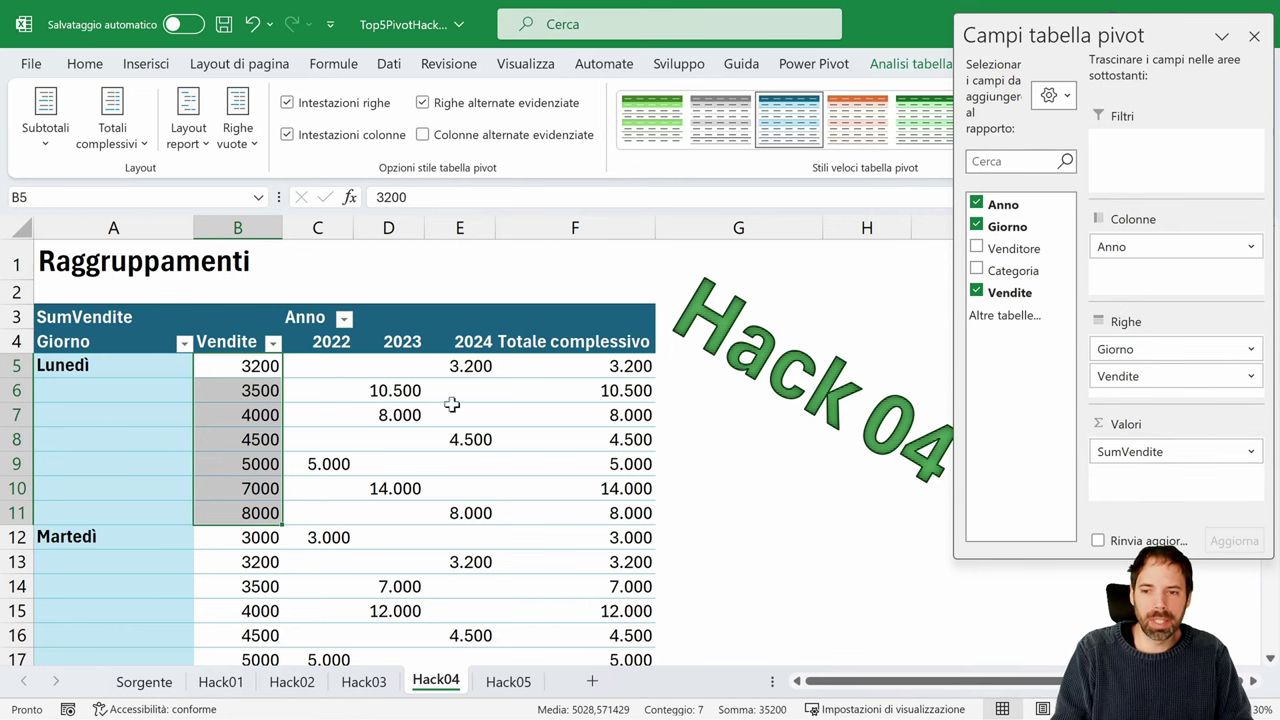
drag(612, 370, 613, 513)
click(225, 346)
click(250, 370)
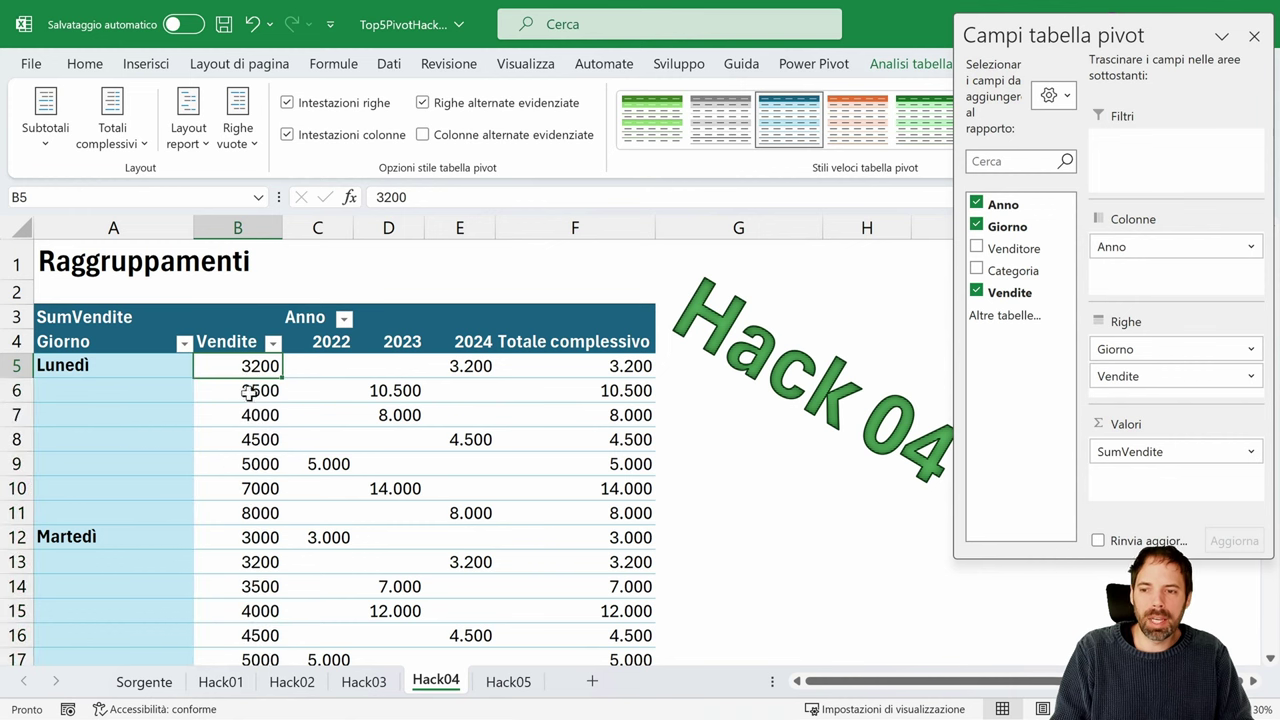
drag(335, 375, 532, 502)
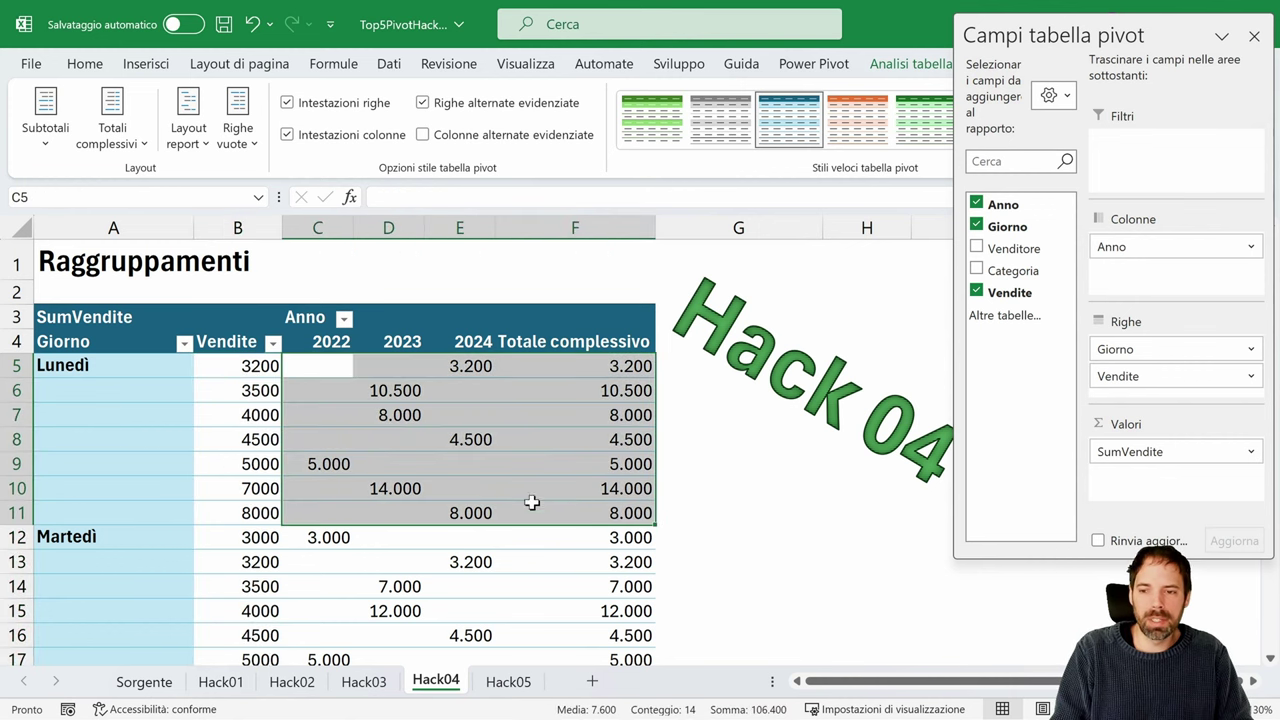
drag(250, 370, 242, 503)
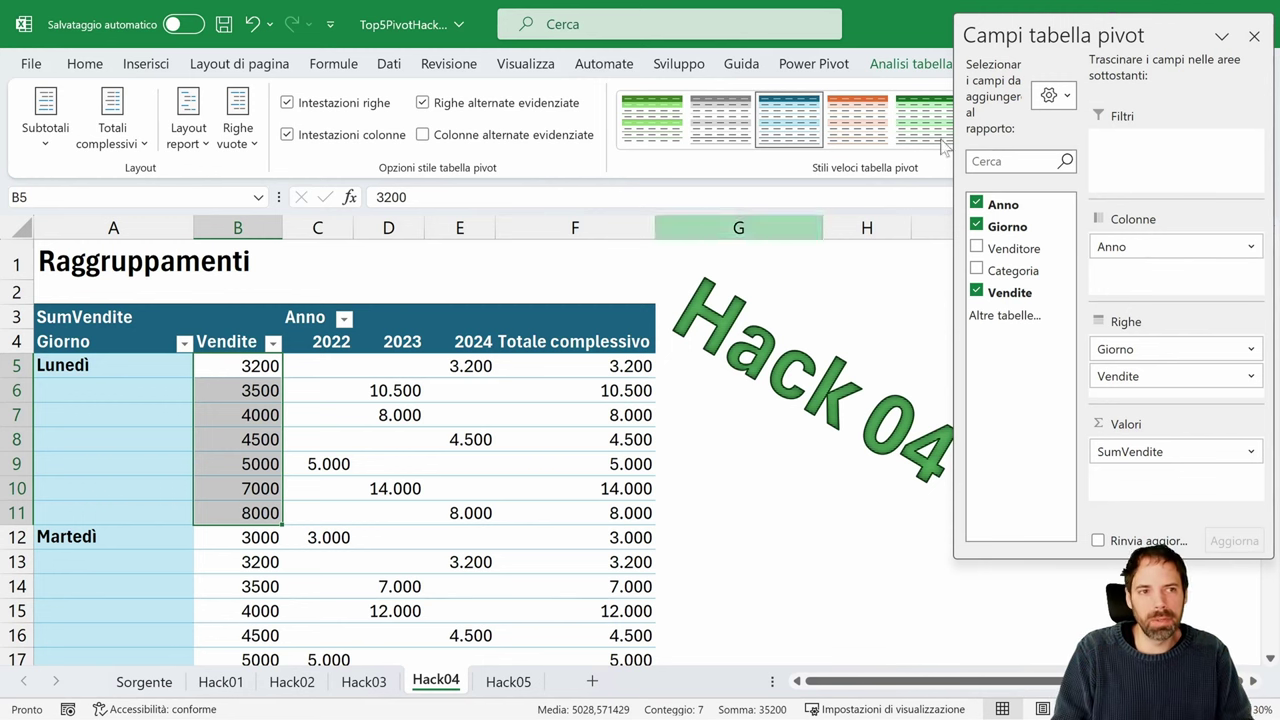
click(1256, 38)
click(222, 368)
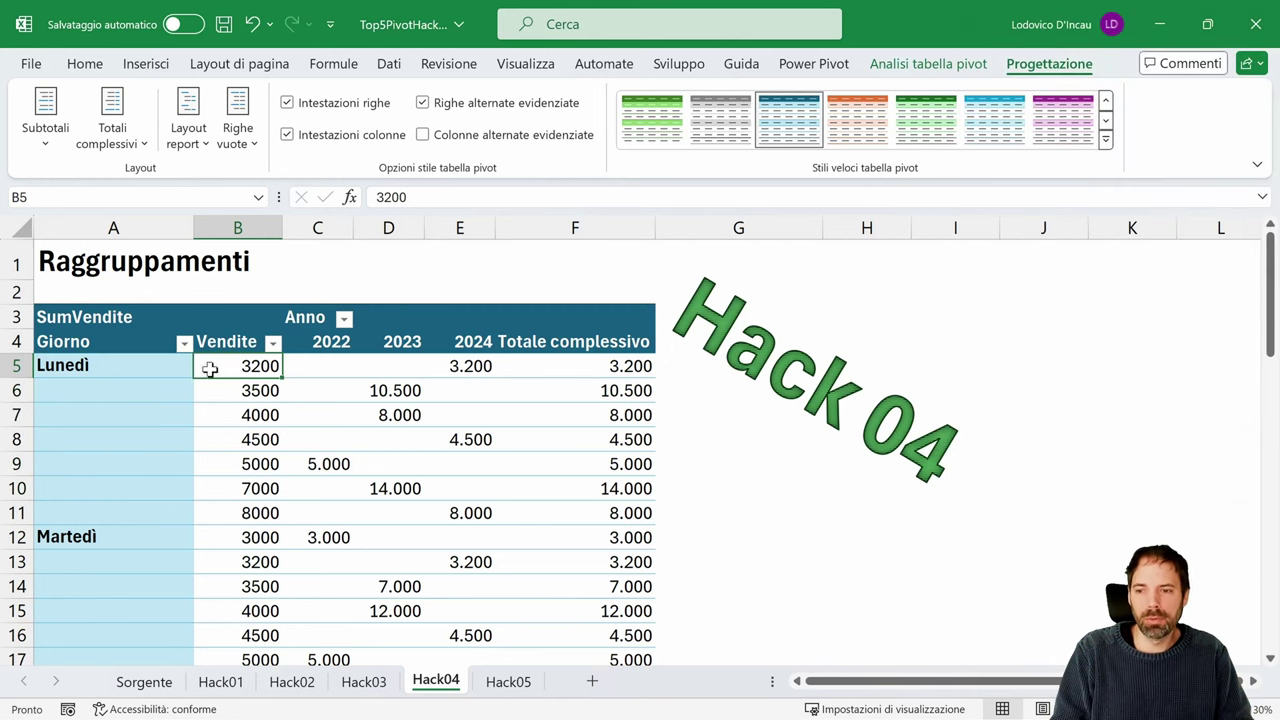
- Group the Vendite values with Raggruppa using a 2000 interval
right_click(241, 366)
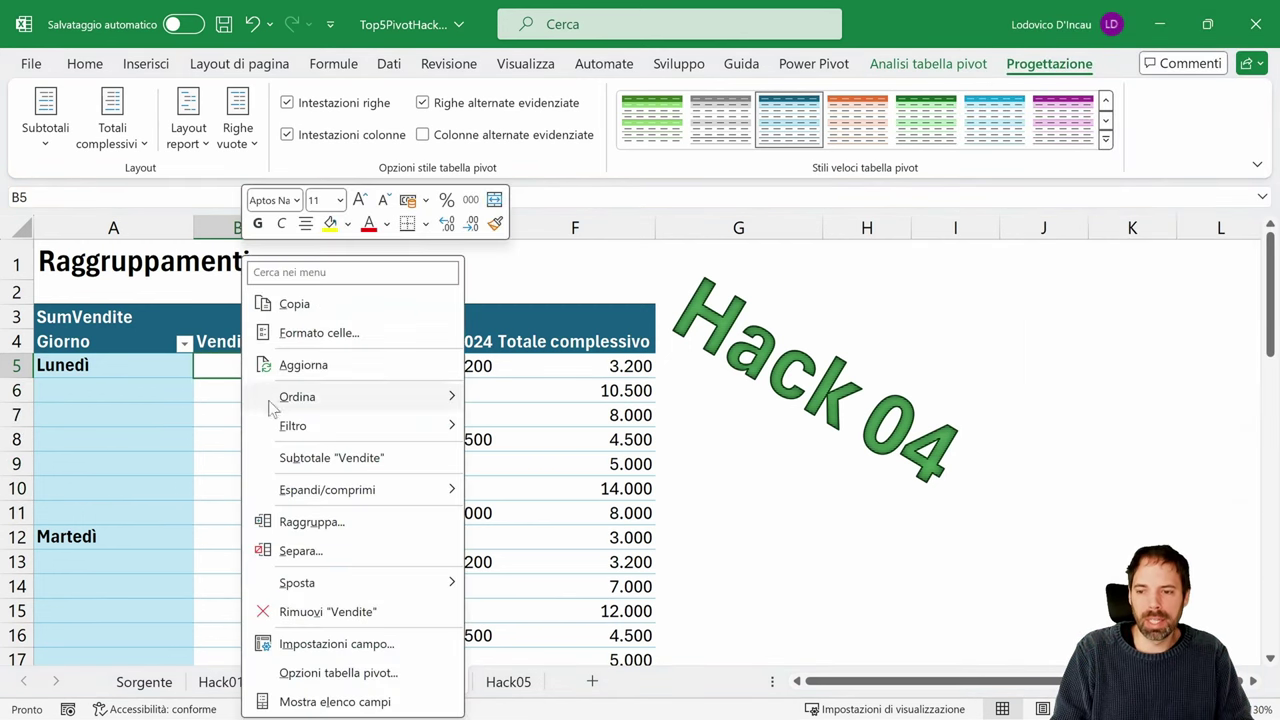
click(314, 520)
drag(294, 436, 468, 271)
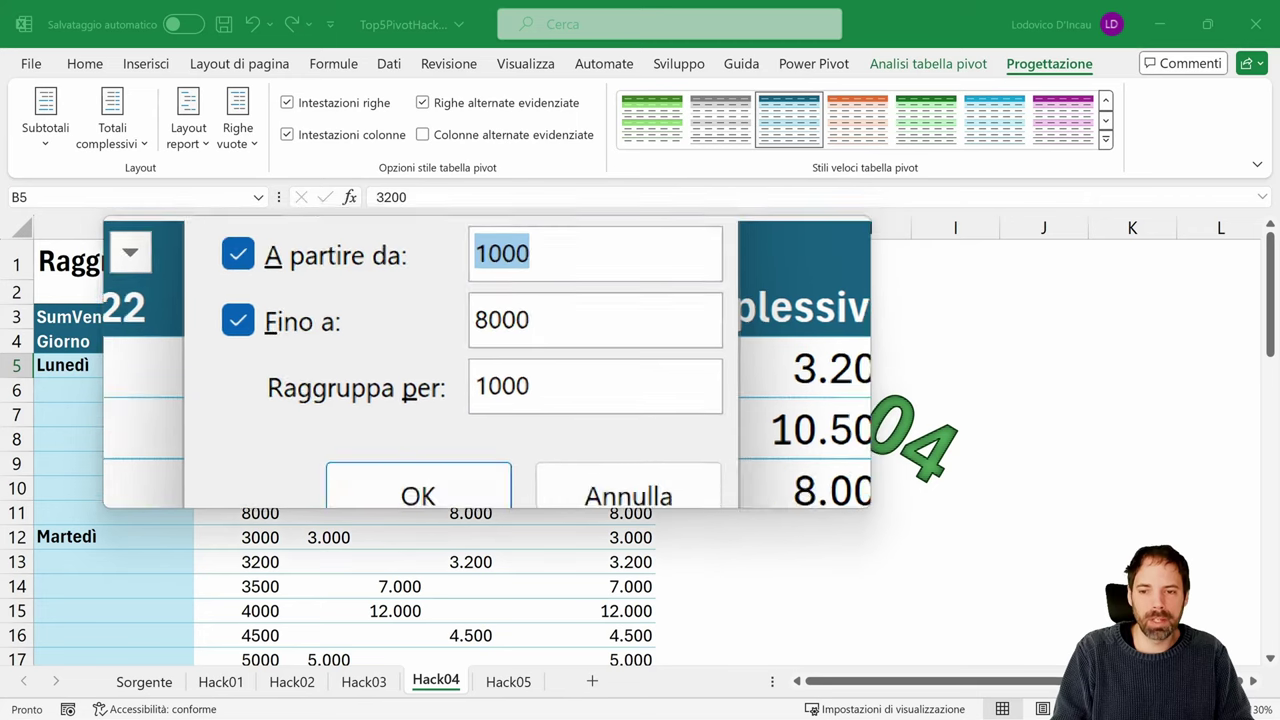
key(Delete)
text(2)
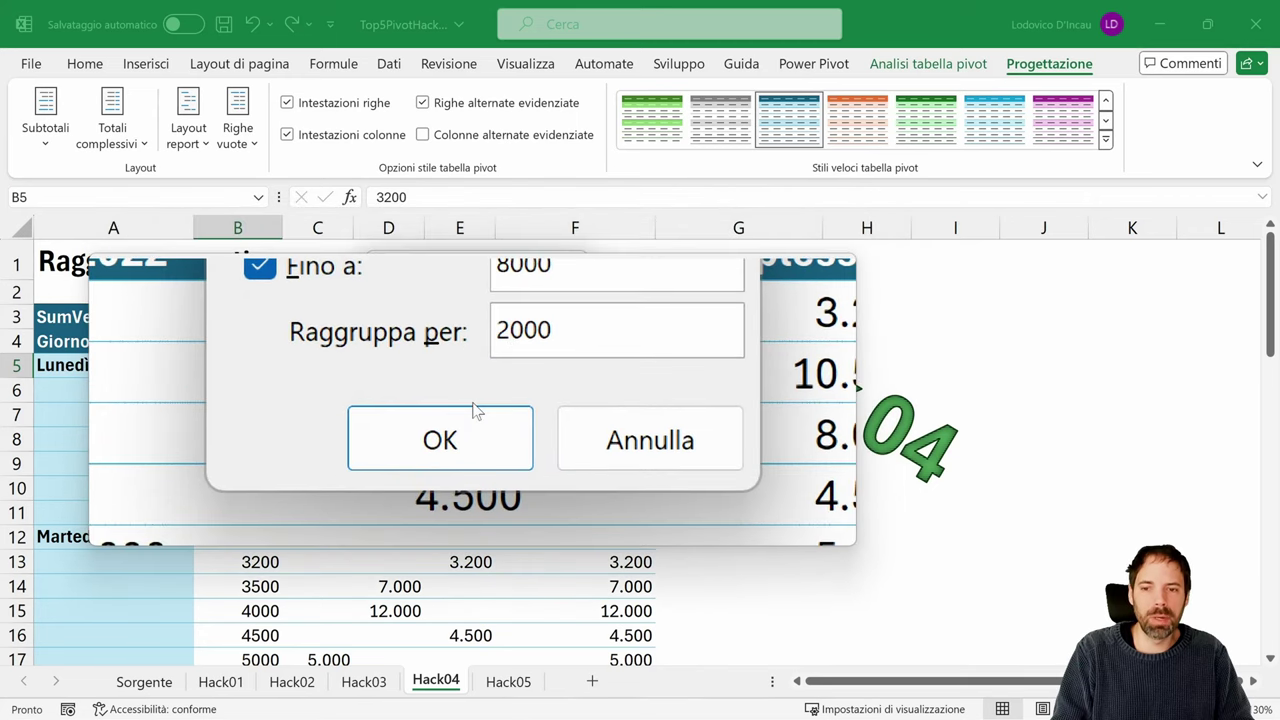
click(452, 420)
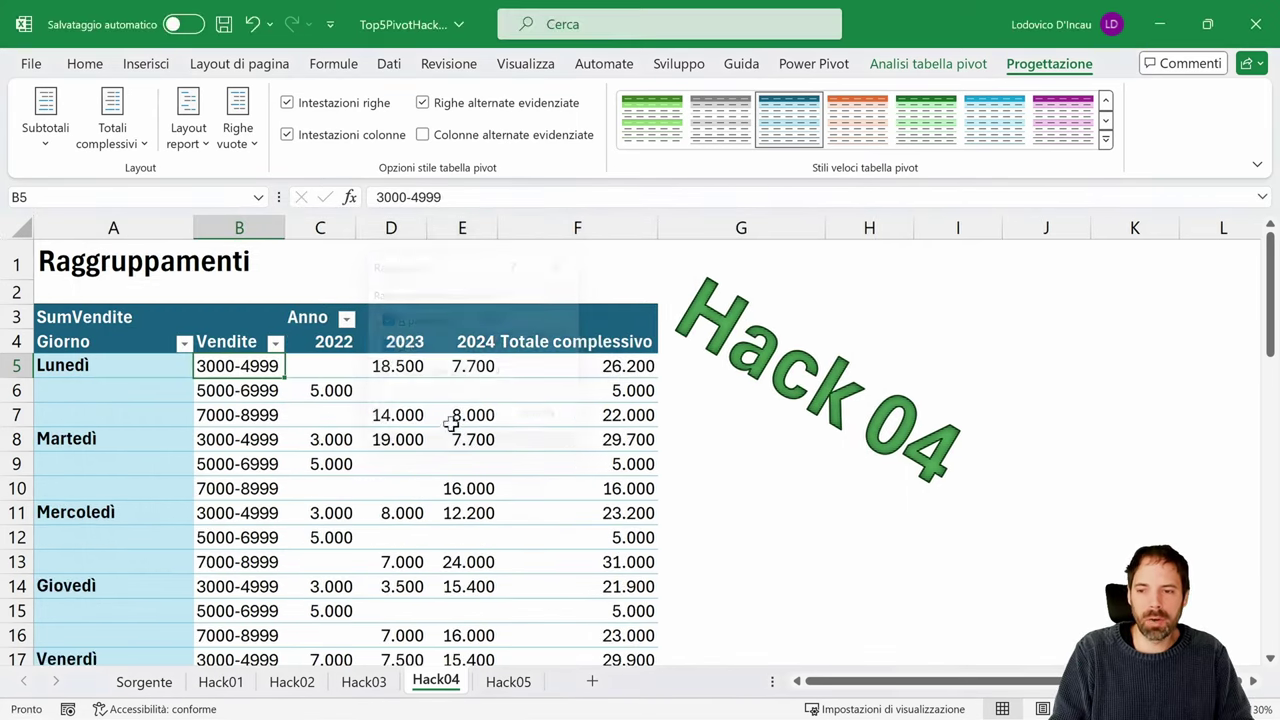
- Select Lunedì's 3000-4999 and 5000-6999 range rows to check the grouping
drag(108, 370, 596, 416)
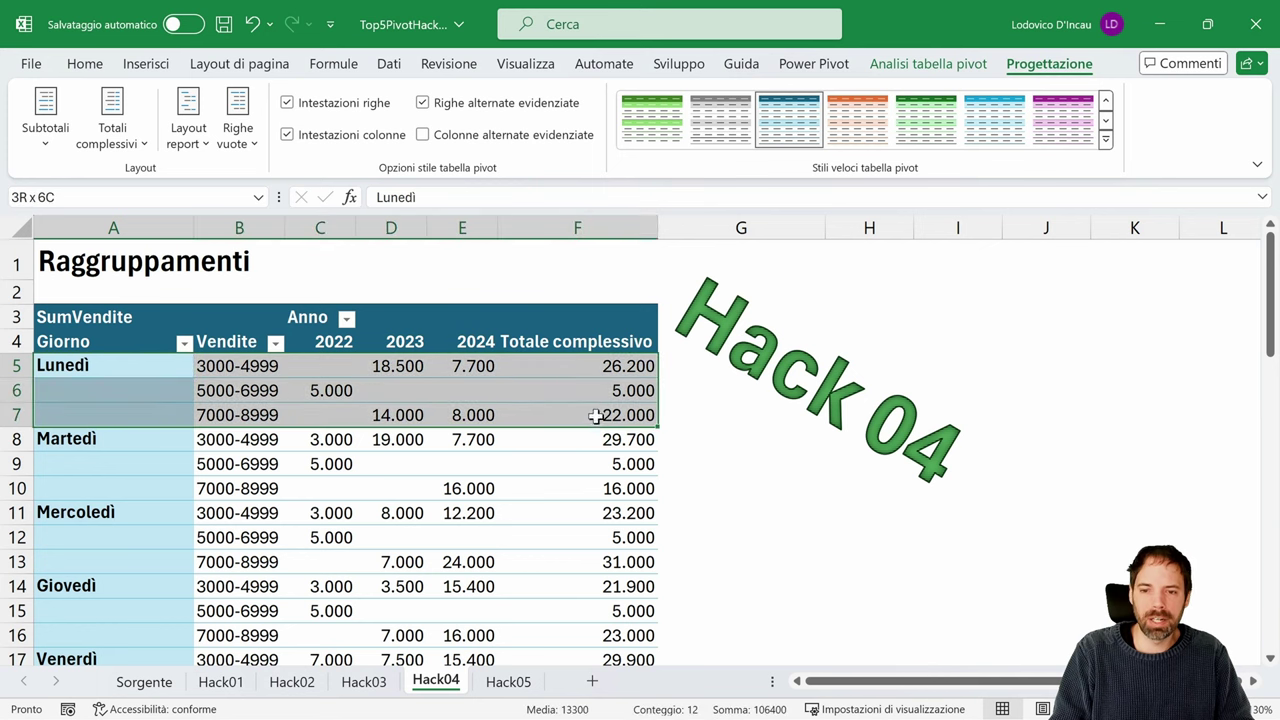
drag(226, 372, 240, 413)
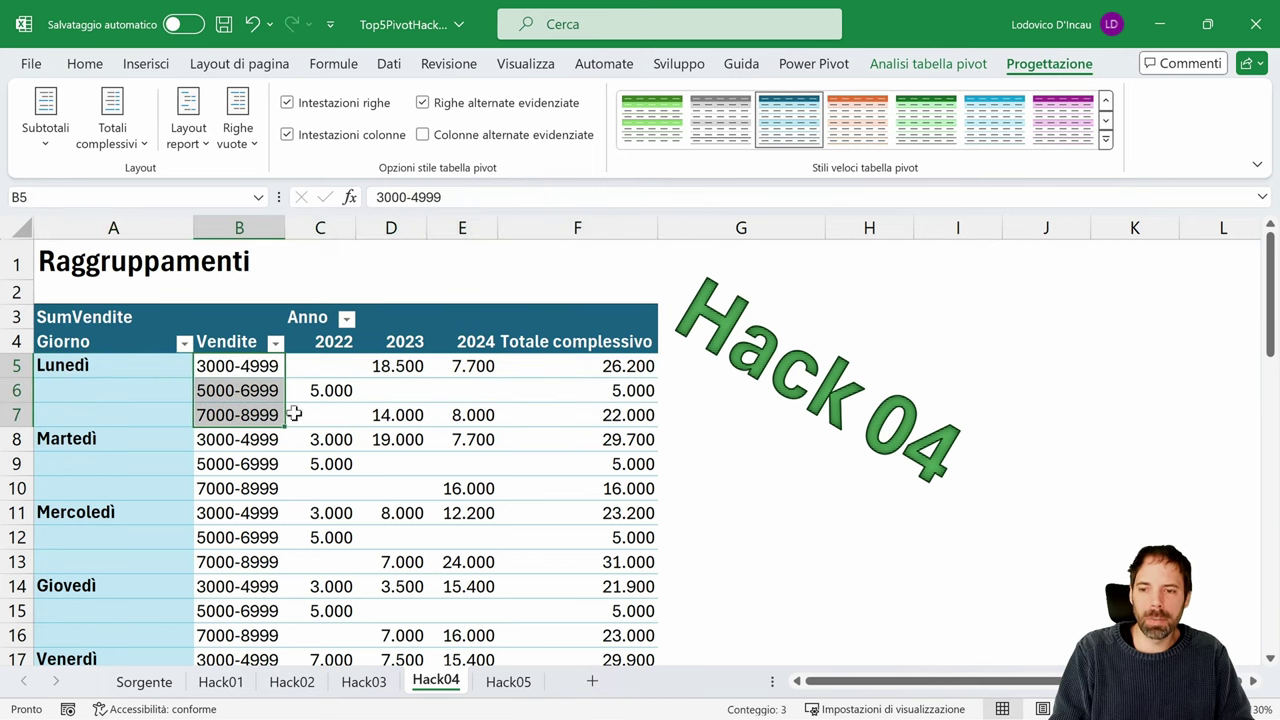
click(228, 374)
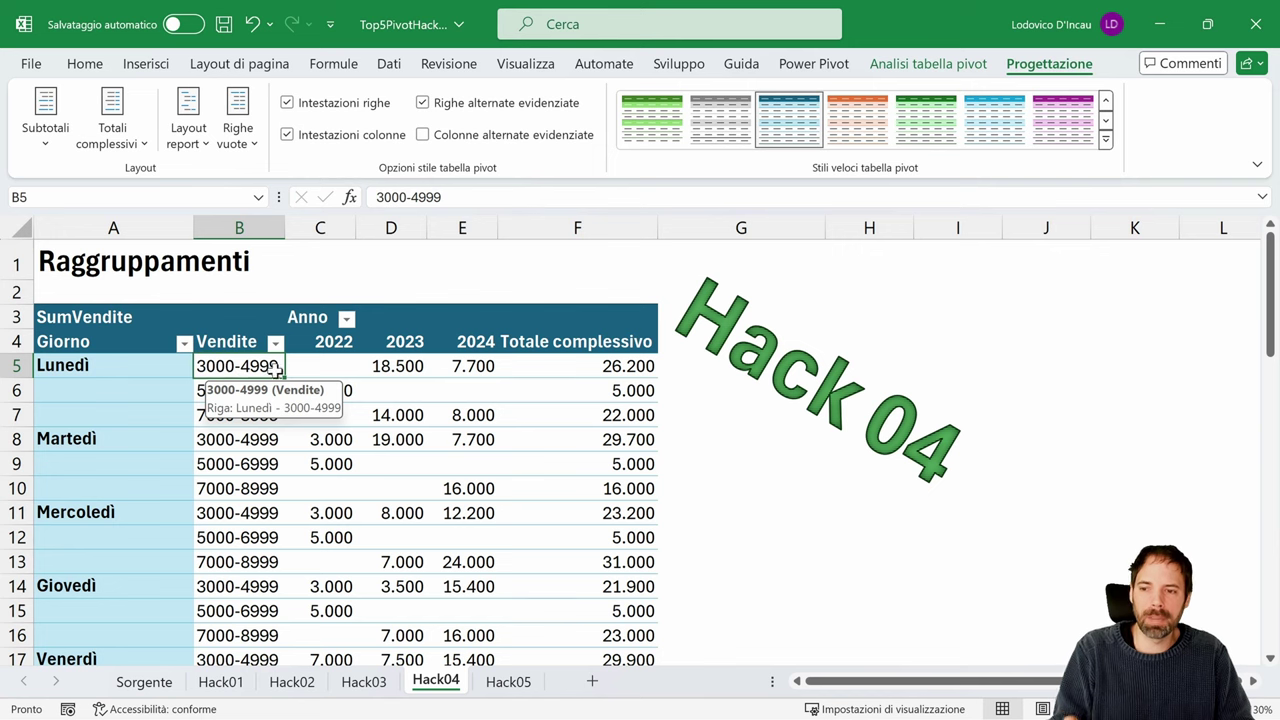
click(212, 393)
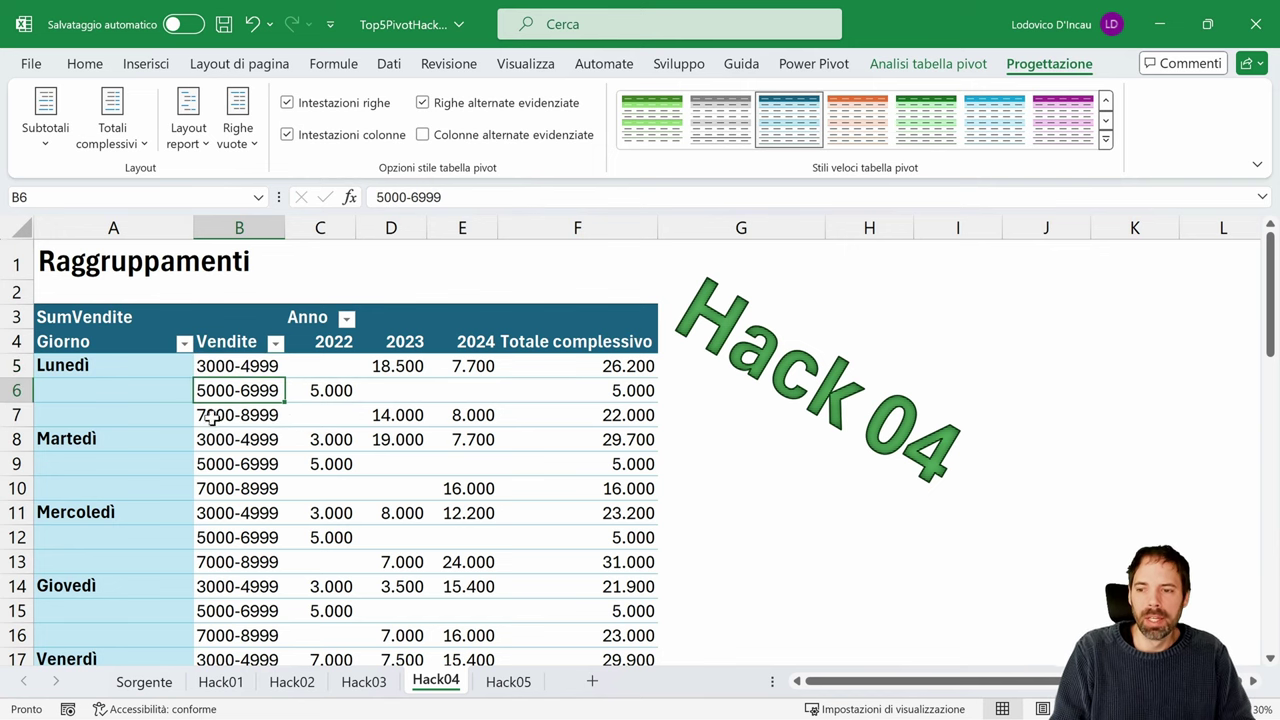
drag(623, 371, 92, 420)
click(251, 369)
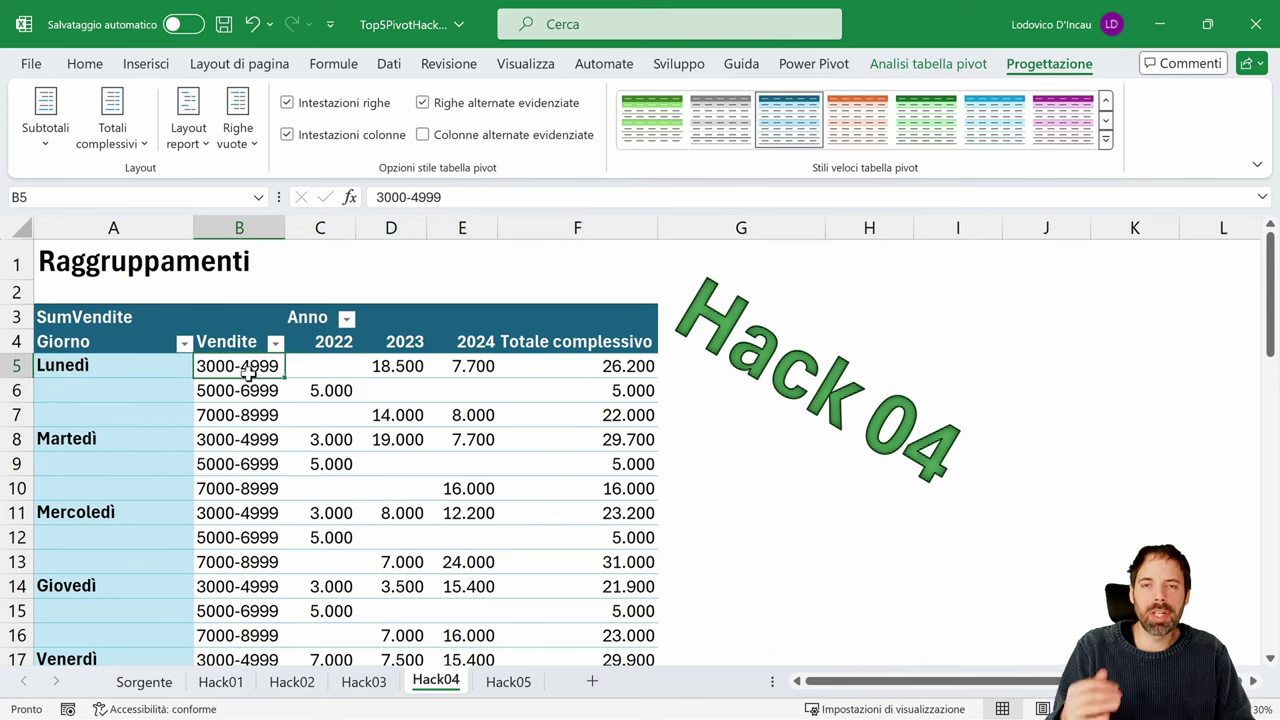
- Ungroup the Vendite ranges and drag Vendite out of Righe in the field list
right_click(249, 369)
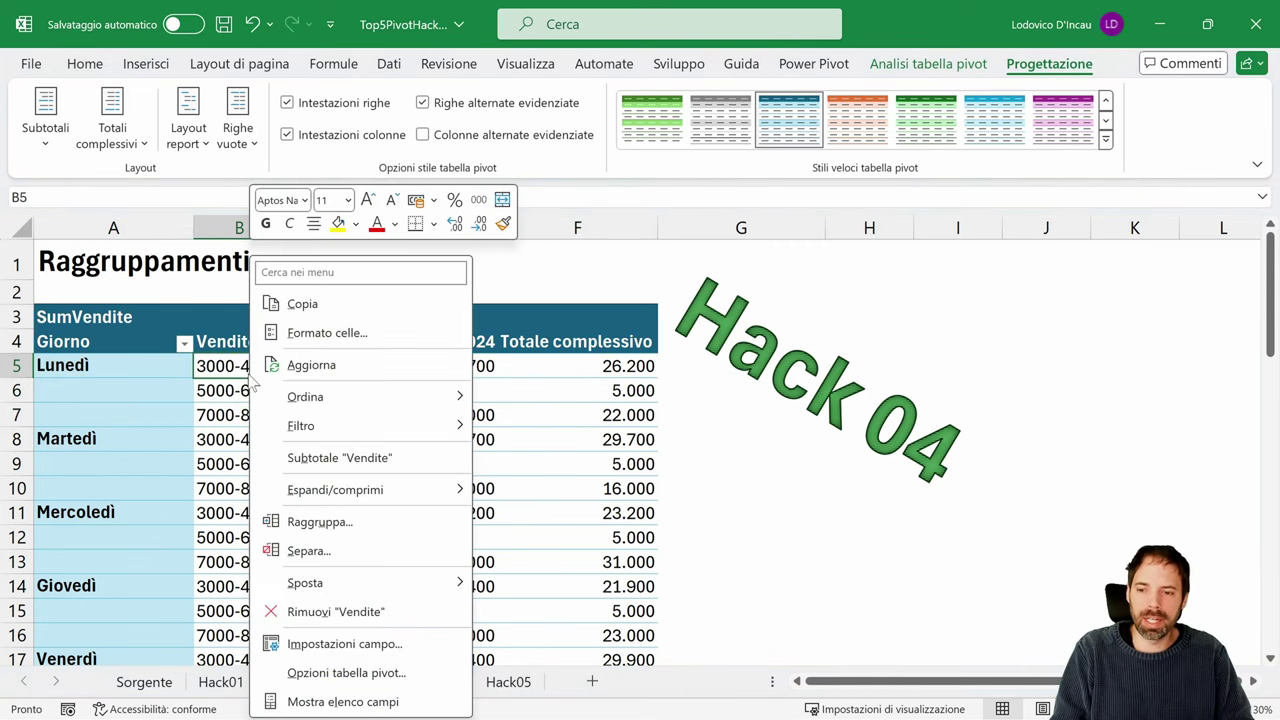
click(325, 548)
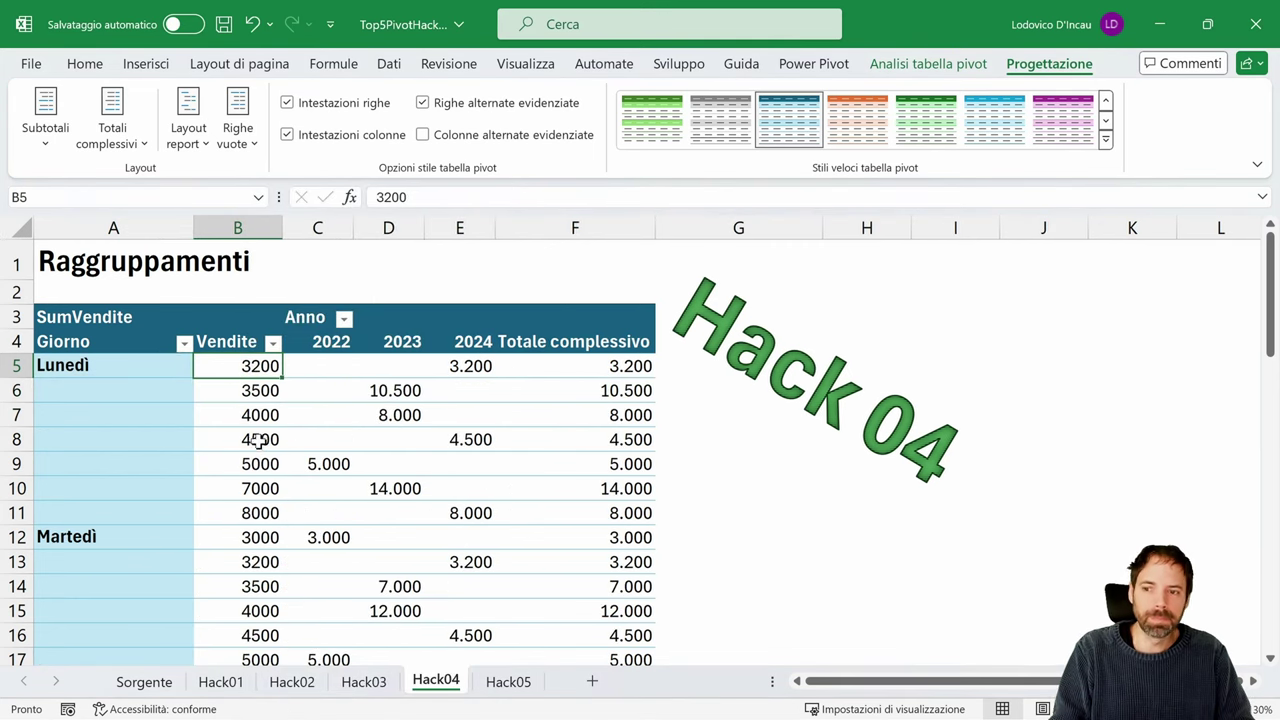
right_click(252, 389)
click(340, 697)
drag(1190, 376, 988, 364)
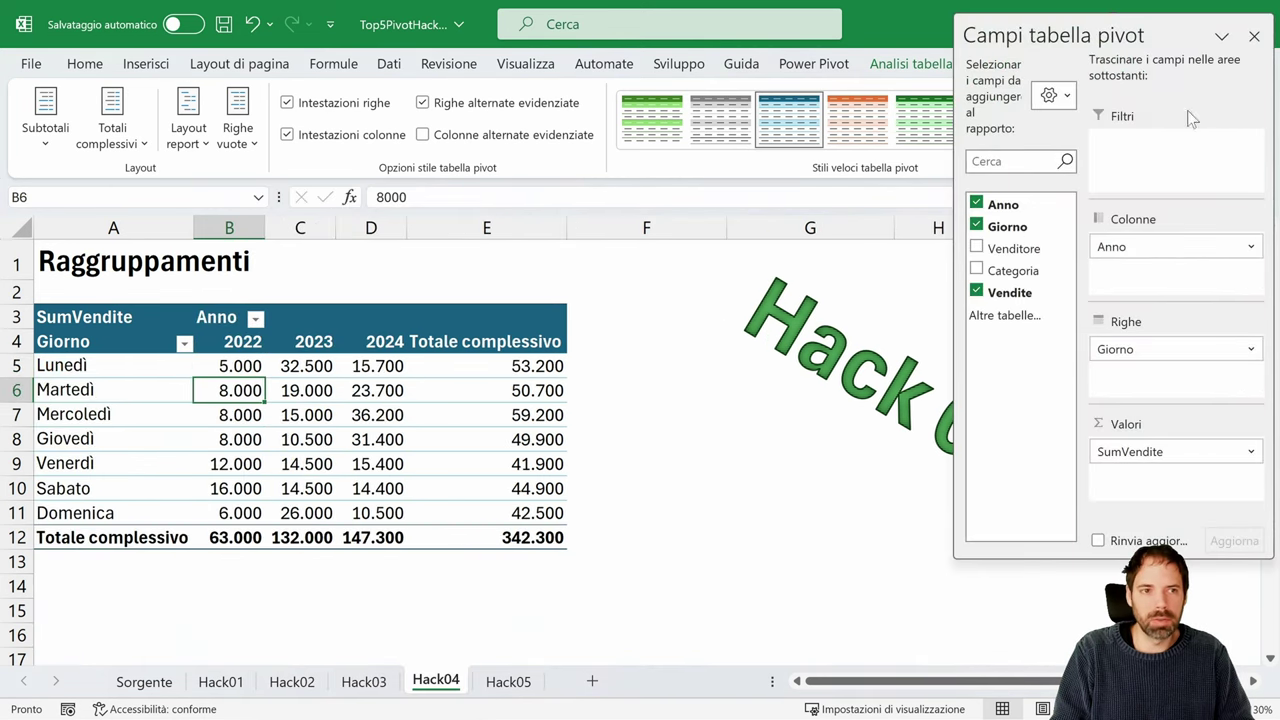
click(1254, 36)
drag(93, 367, 74, 422)
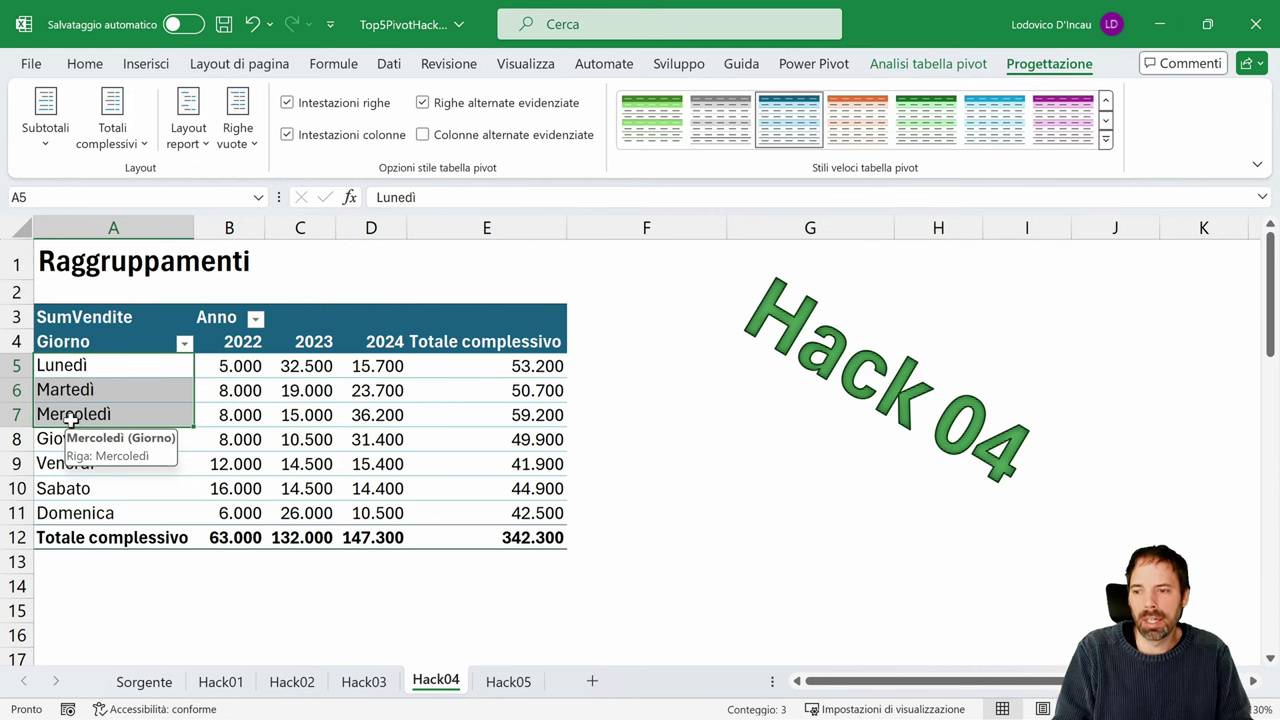
- Select the Lunedì, Martedì and Mercoledì labels and group them into Gruppo1 under a new Giorno2 field
click(100, 366)
drag(94, 366, 95, 415)
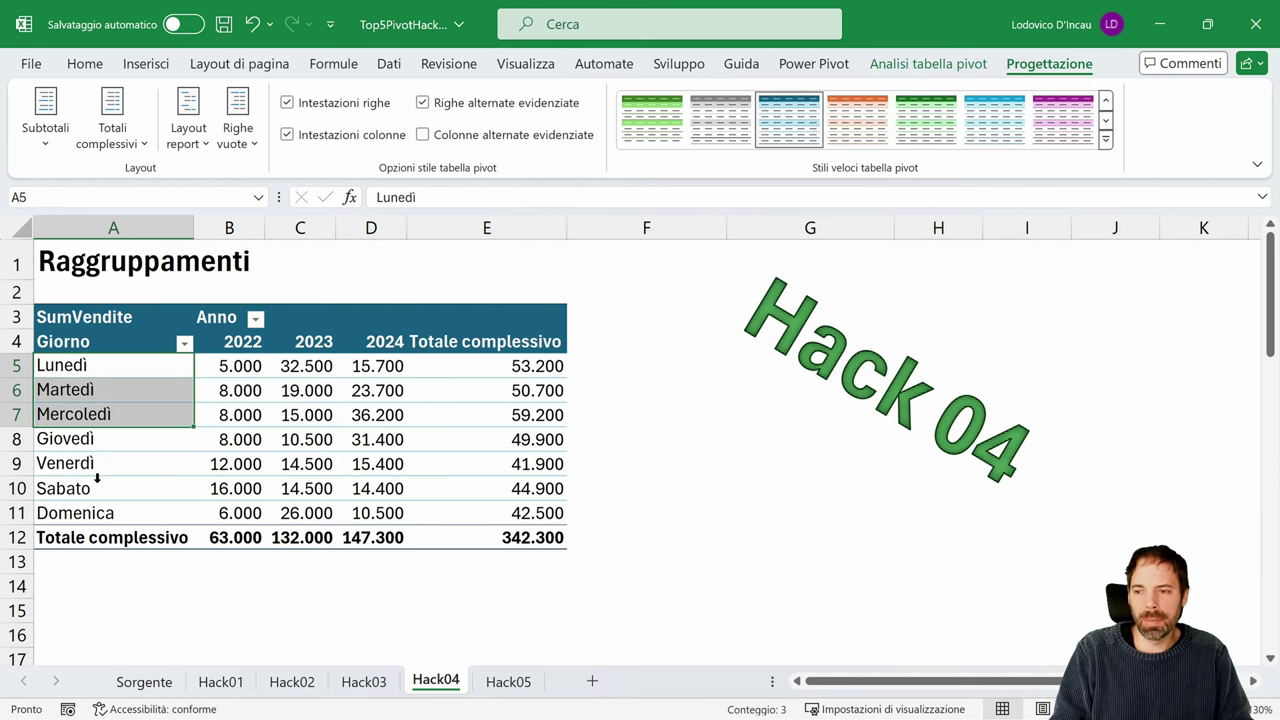
right_click(116, 369)
key(Escape)
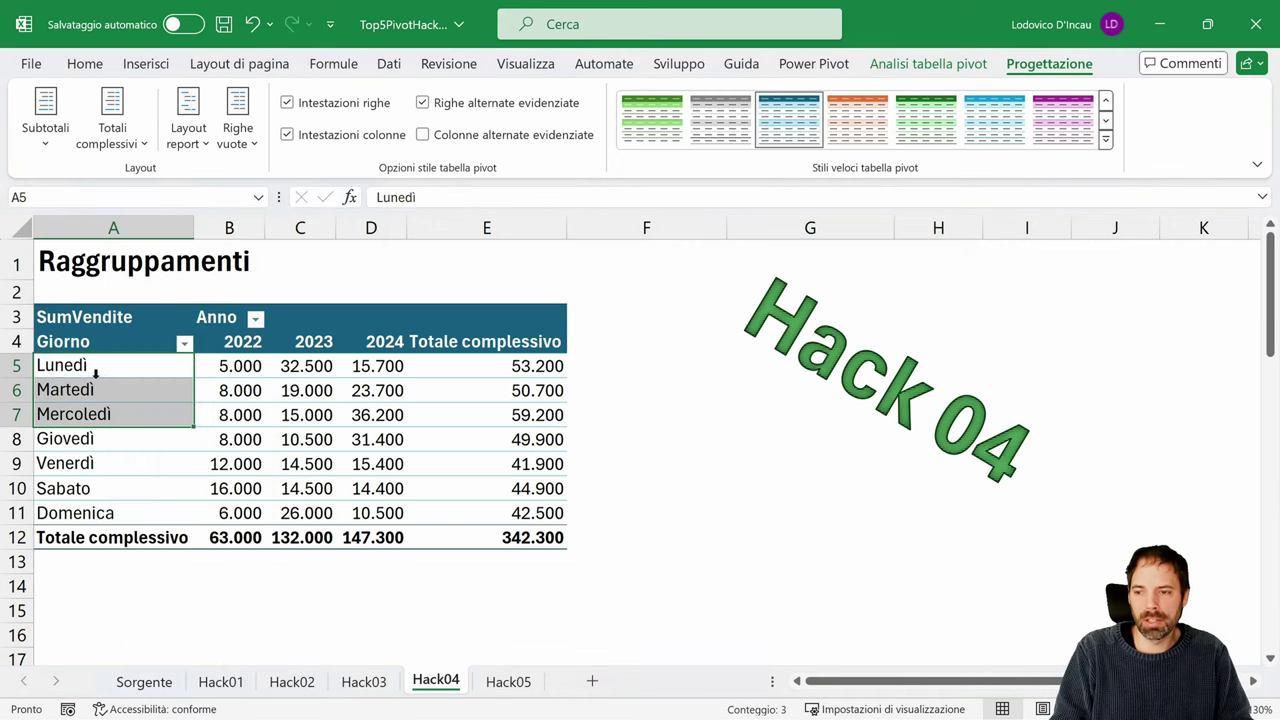
right_click(97, 367)
click(208, 701)
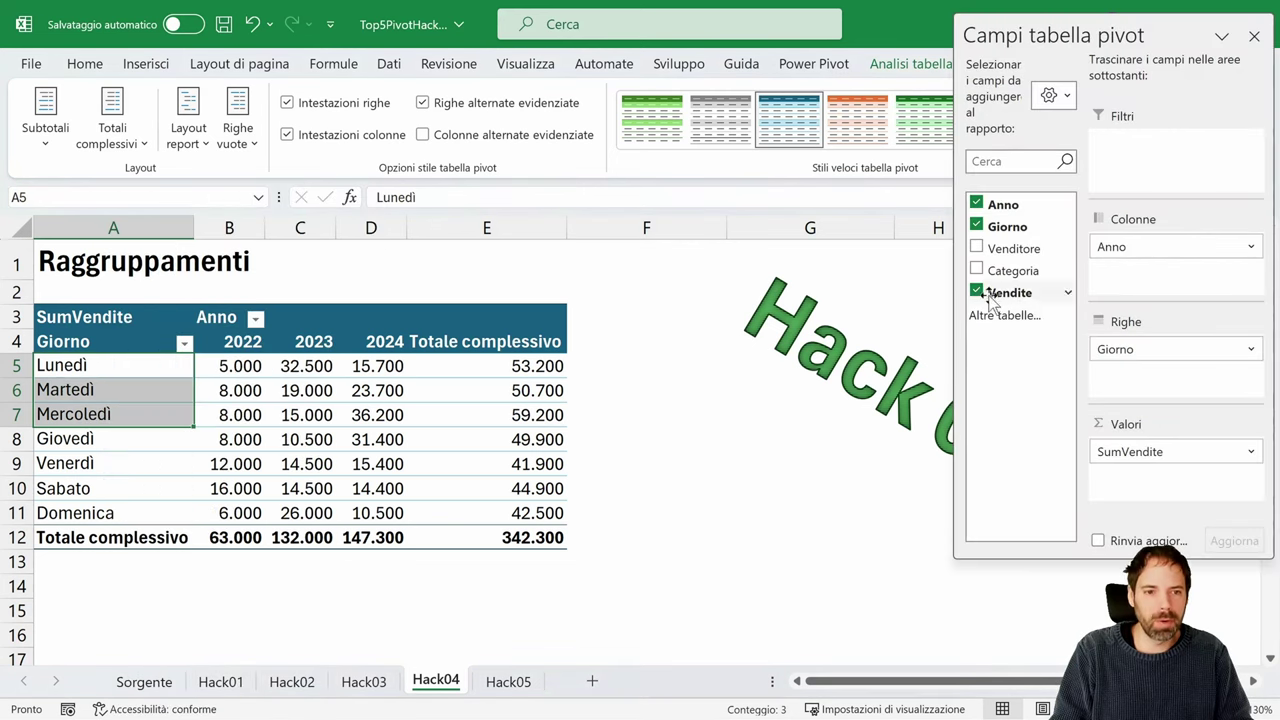
right_click(110, 370)
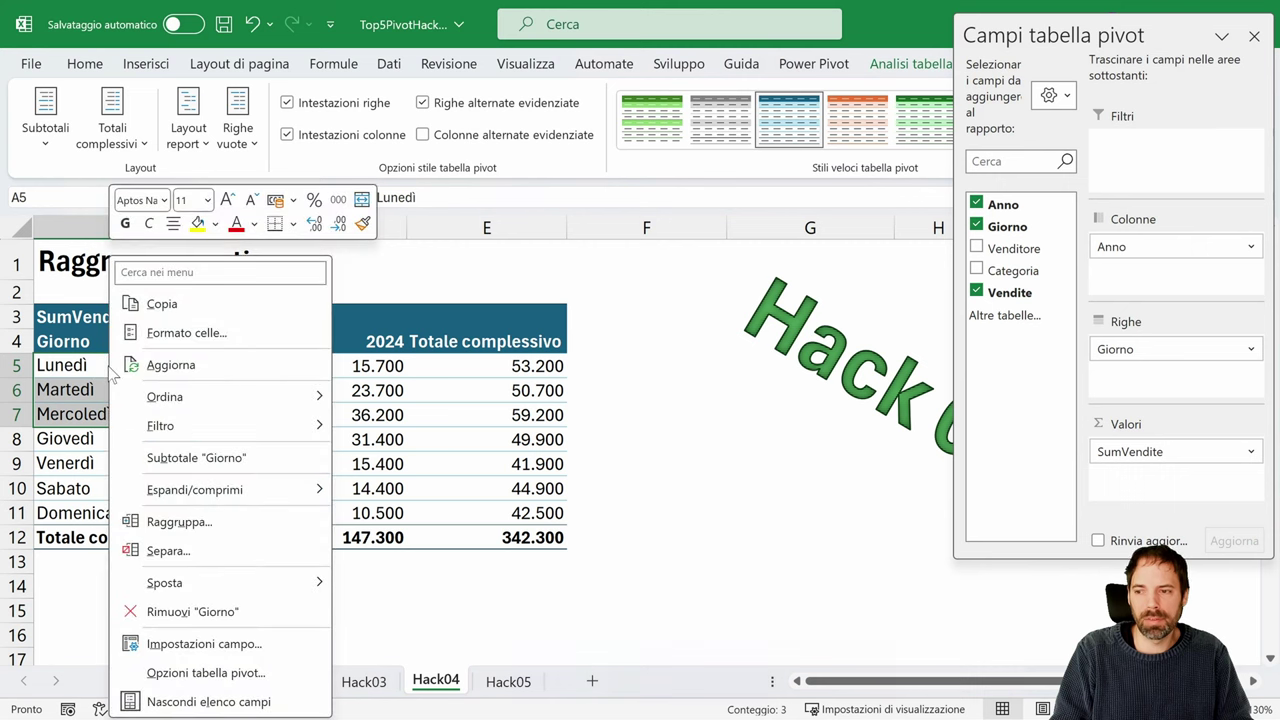
click(190, 522)
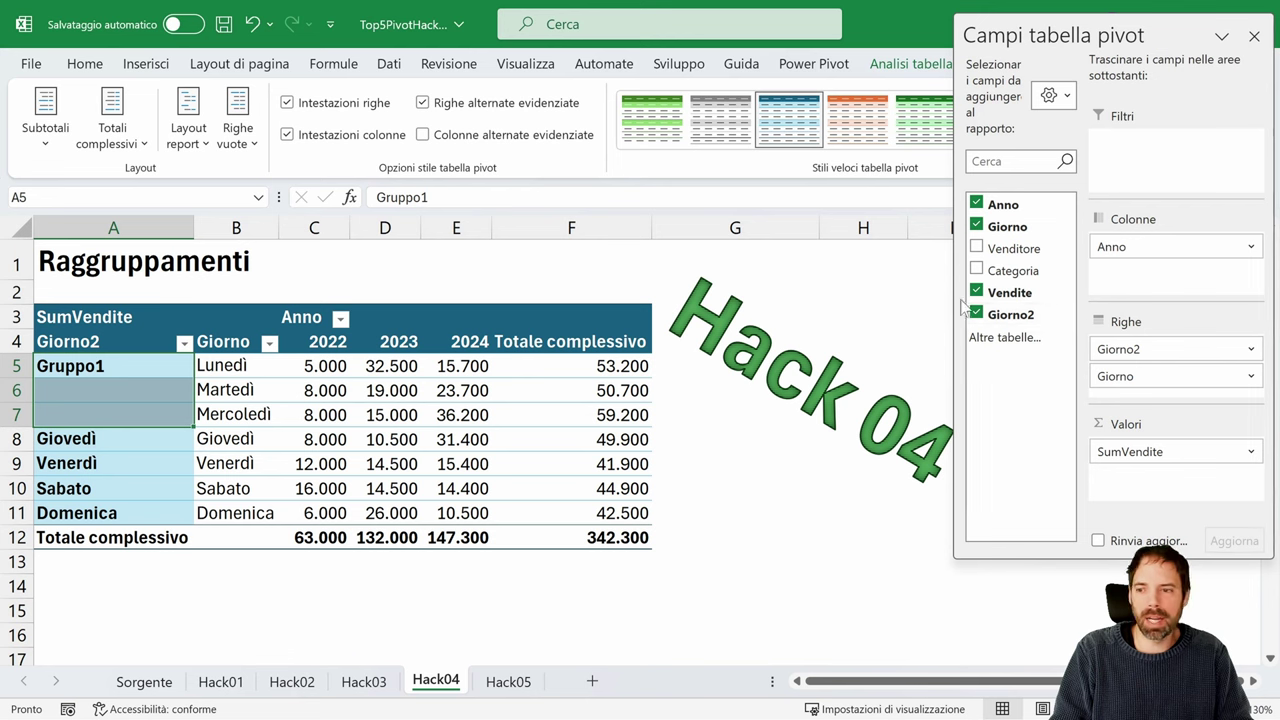
click(70, 345)
click(72, 390)
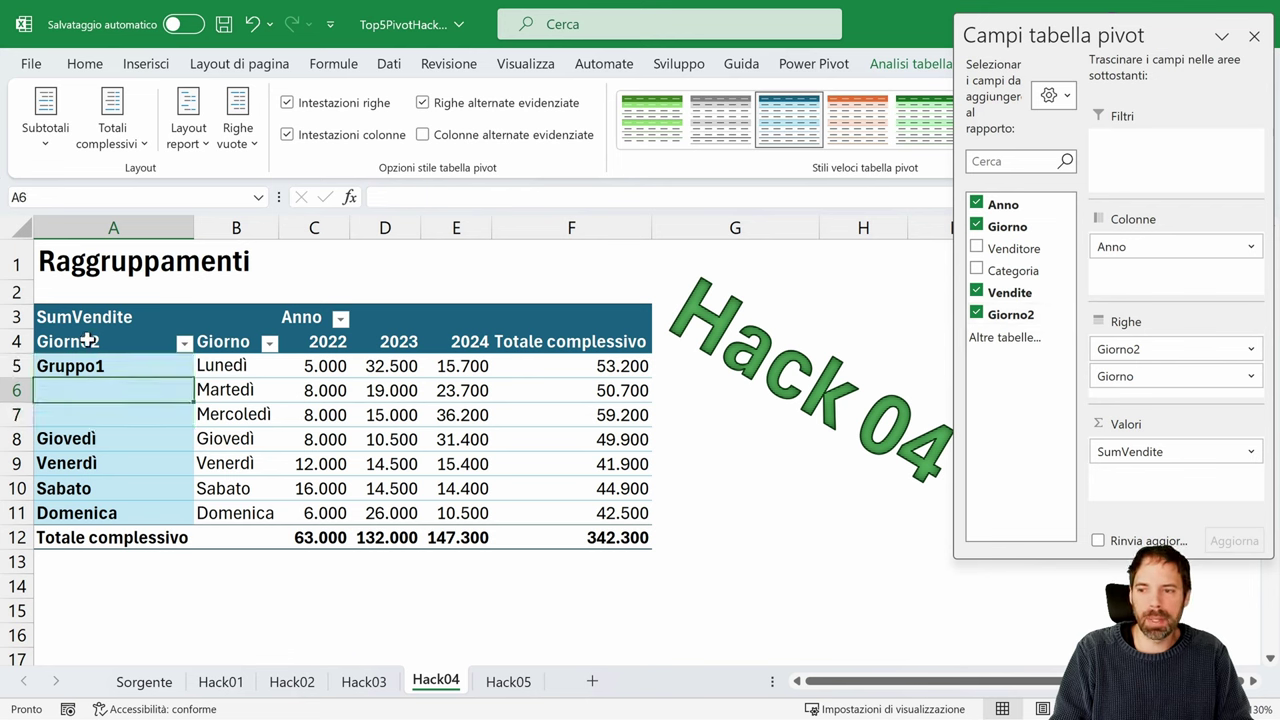
click(86, 341)
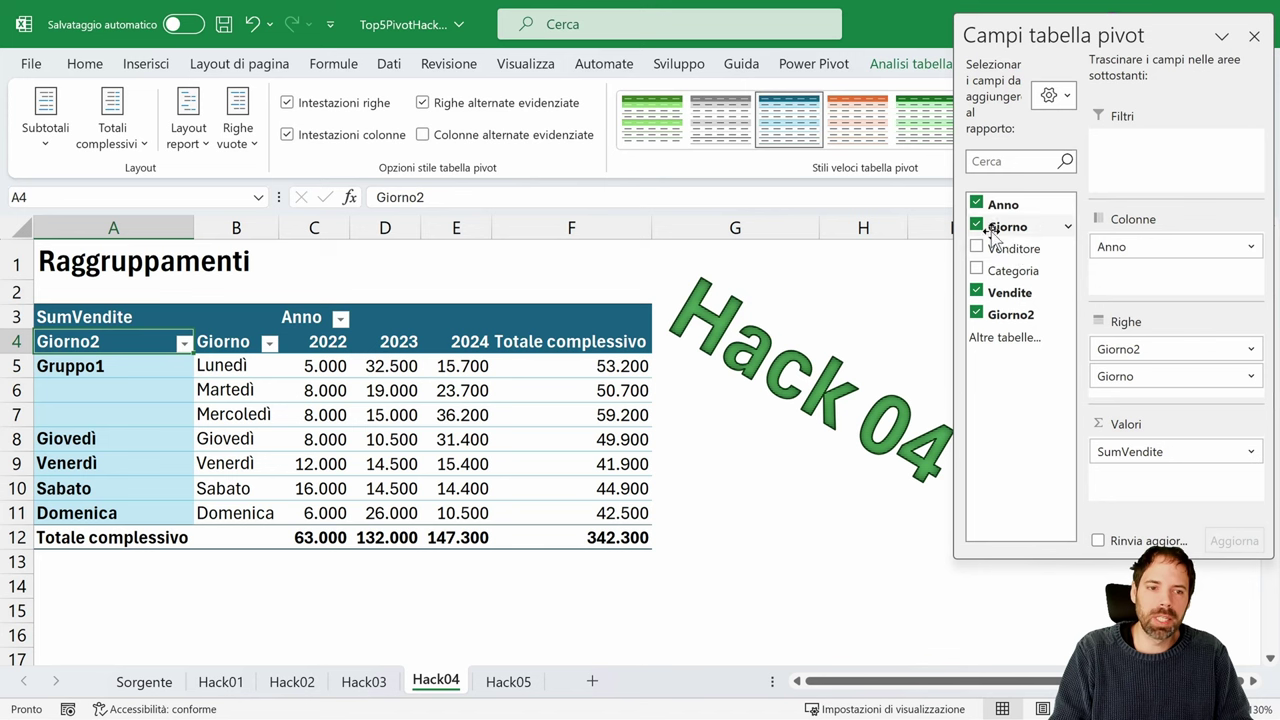
- Select the Gruppo1 item in A5 and show the PivotTable Analyze commands
click(227, 328)
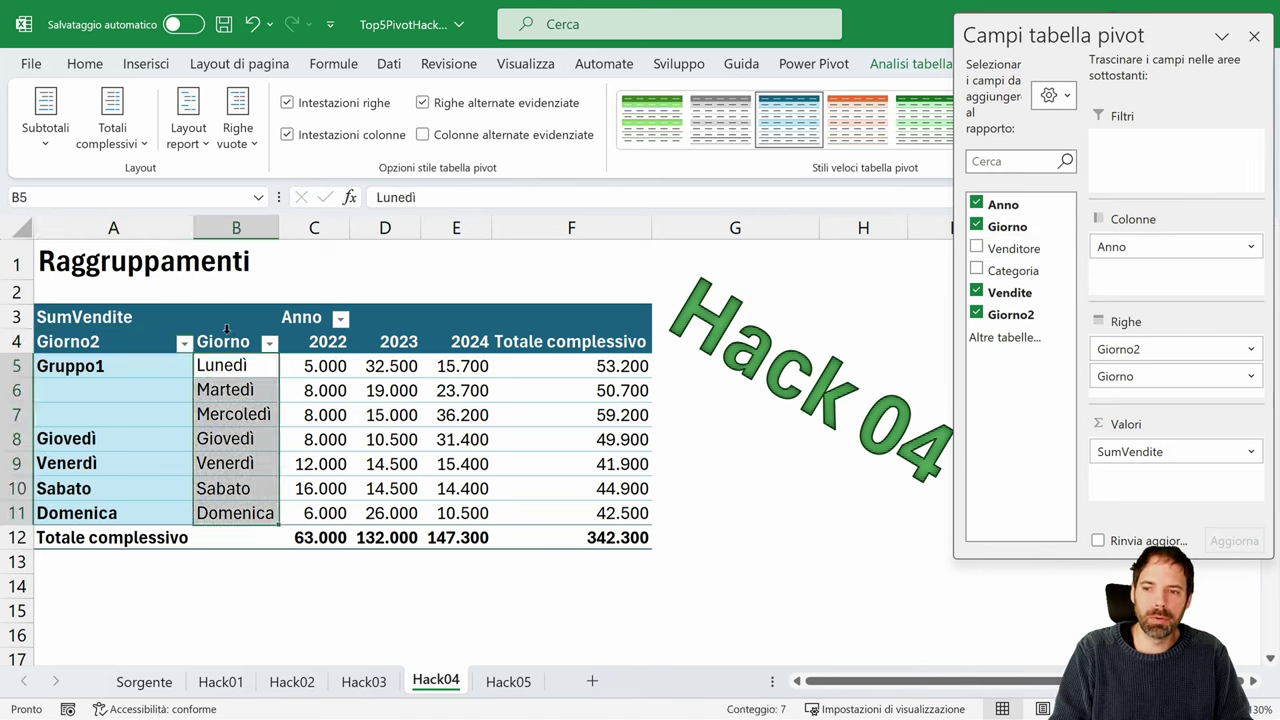
click(116, 333)
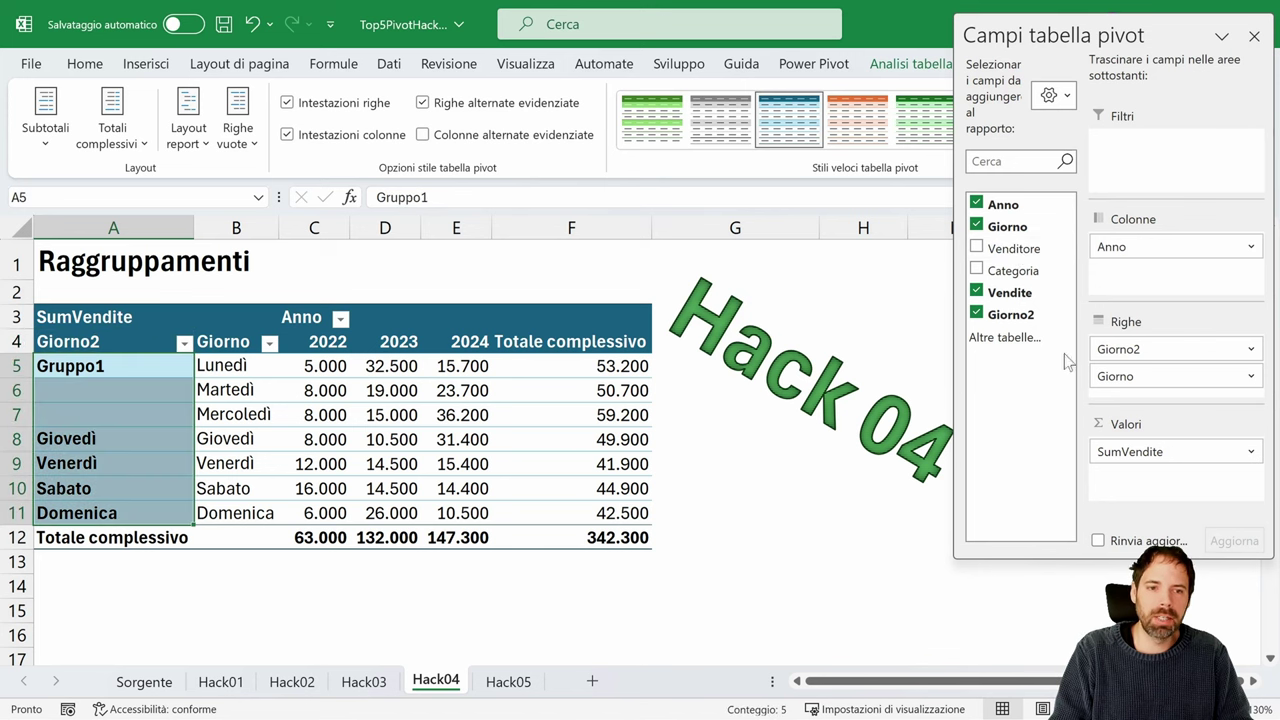
click(82, 372)
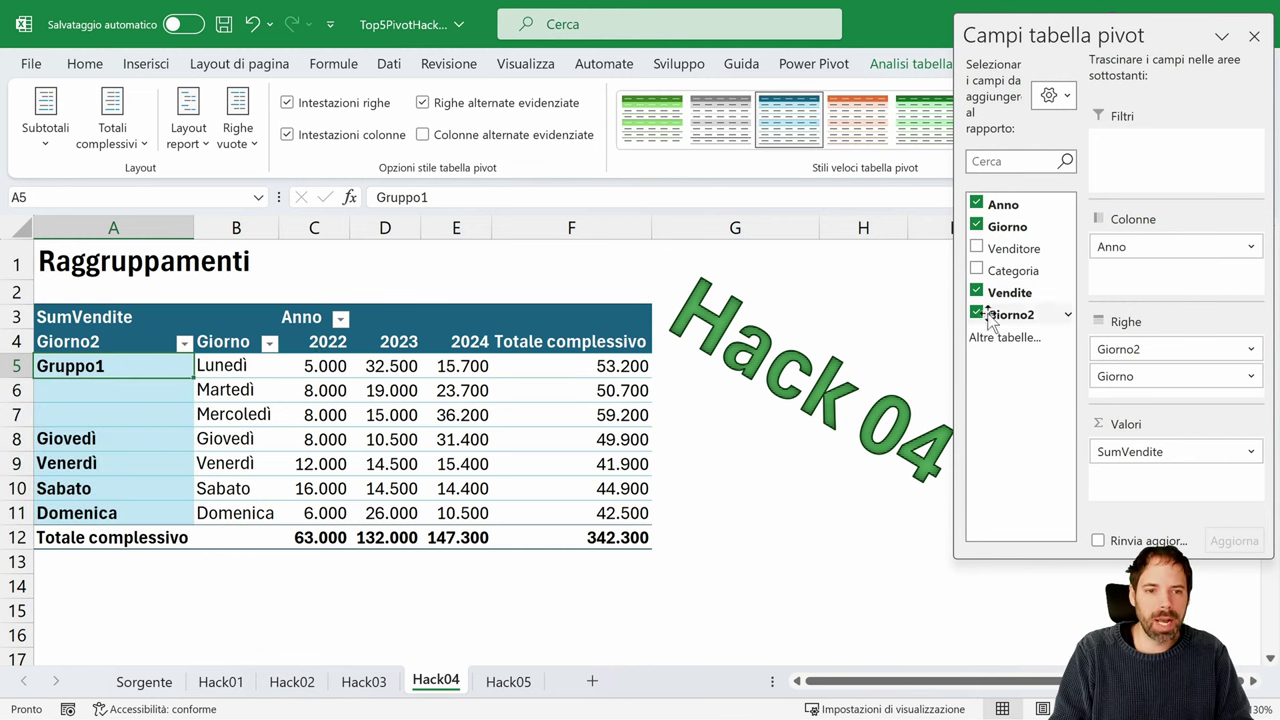
click(911, 60)
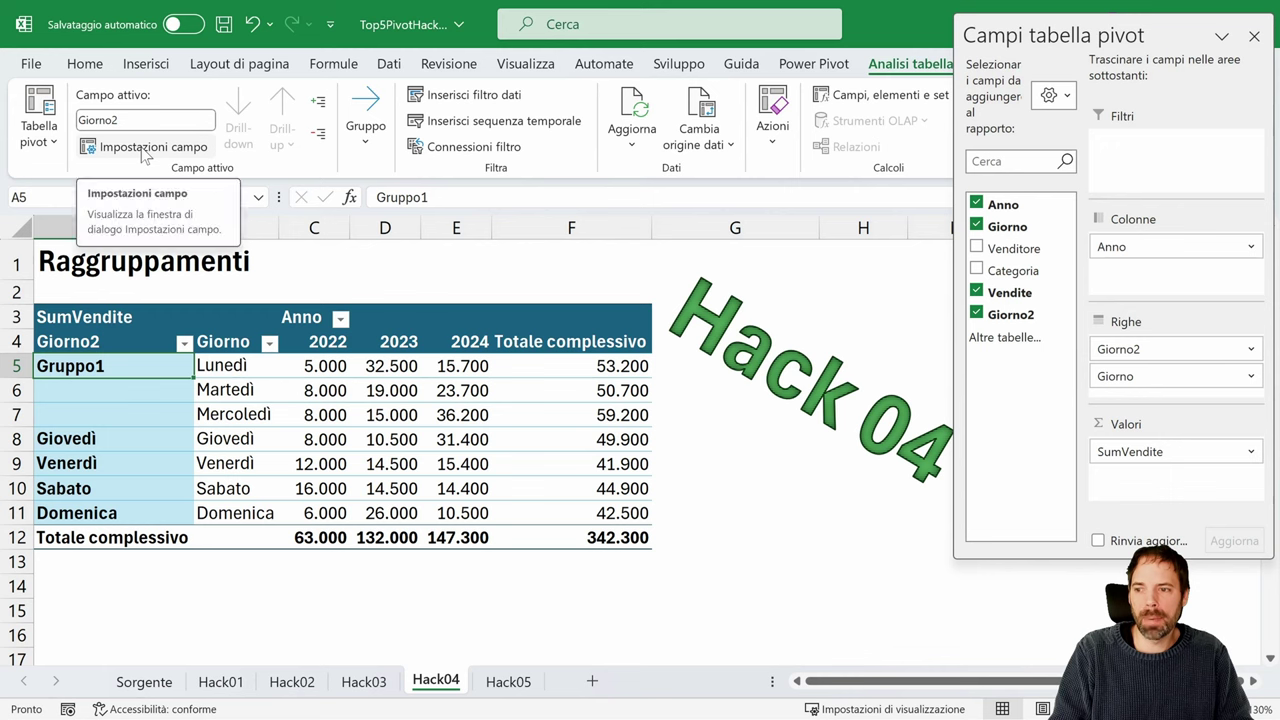
- Select the Giorno2 name in the Active Field box, then open and cancel its Field Settings
click(118, 119)
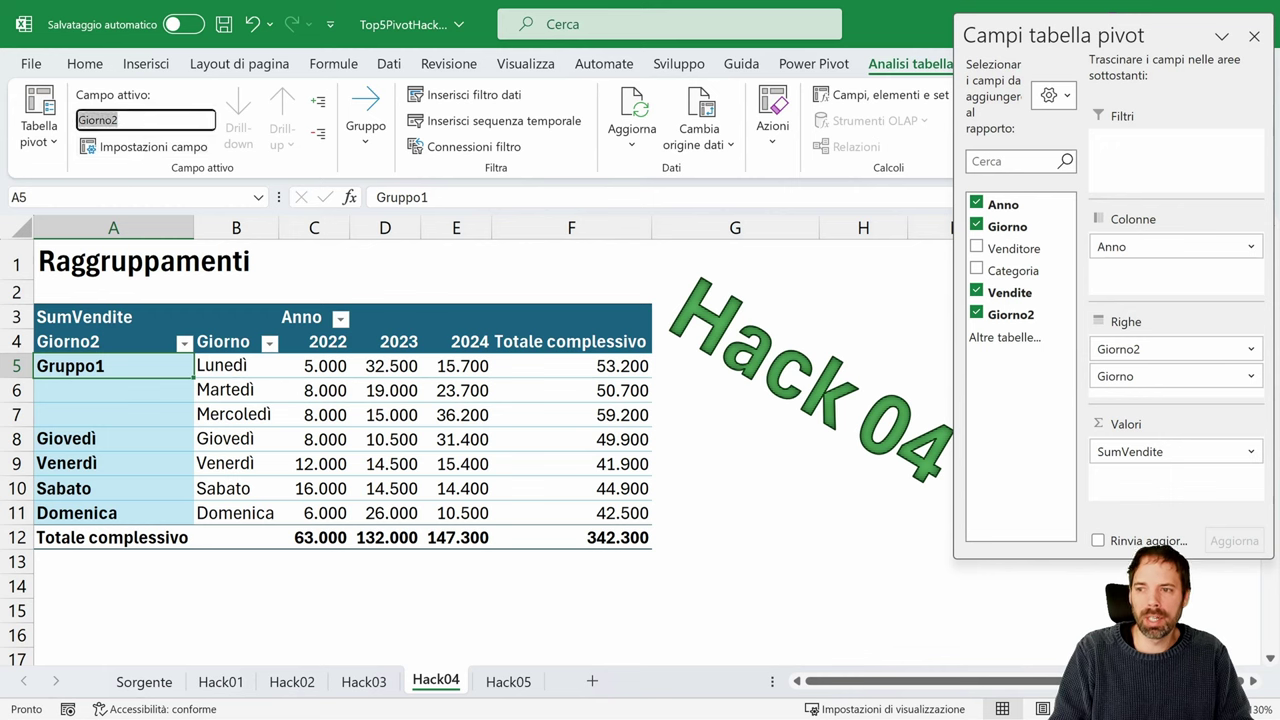
click(140, 147)
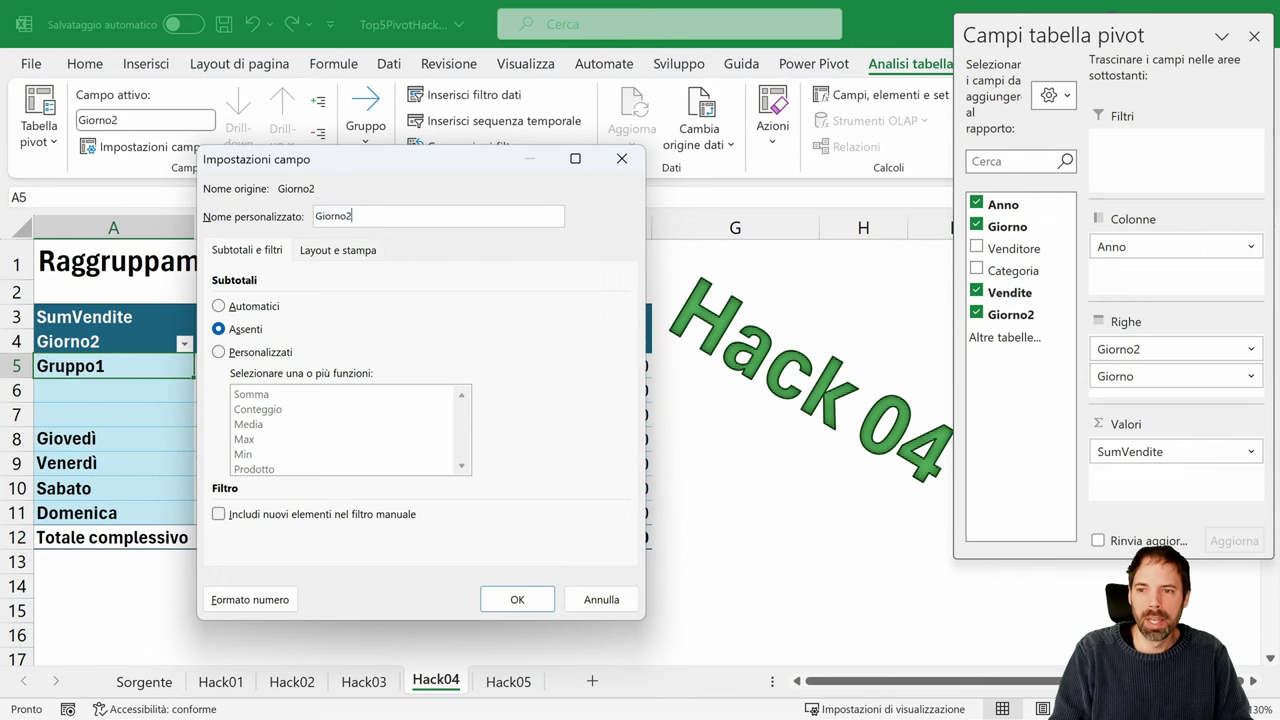
drag(600, 599, 160, 135)
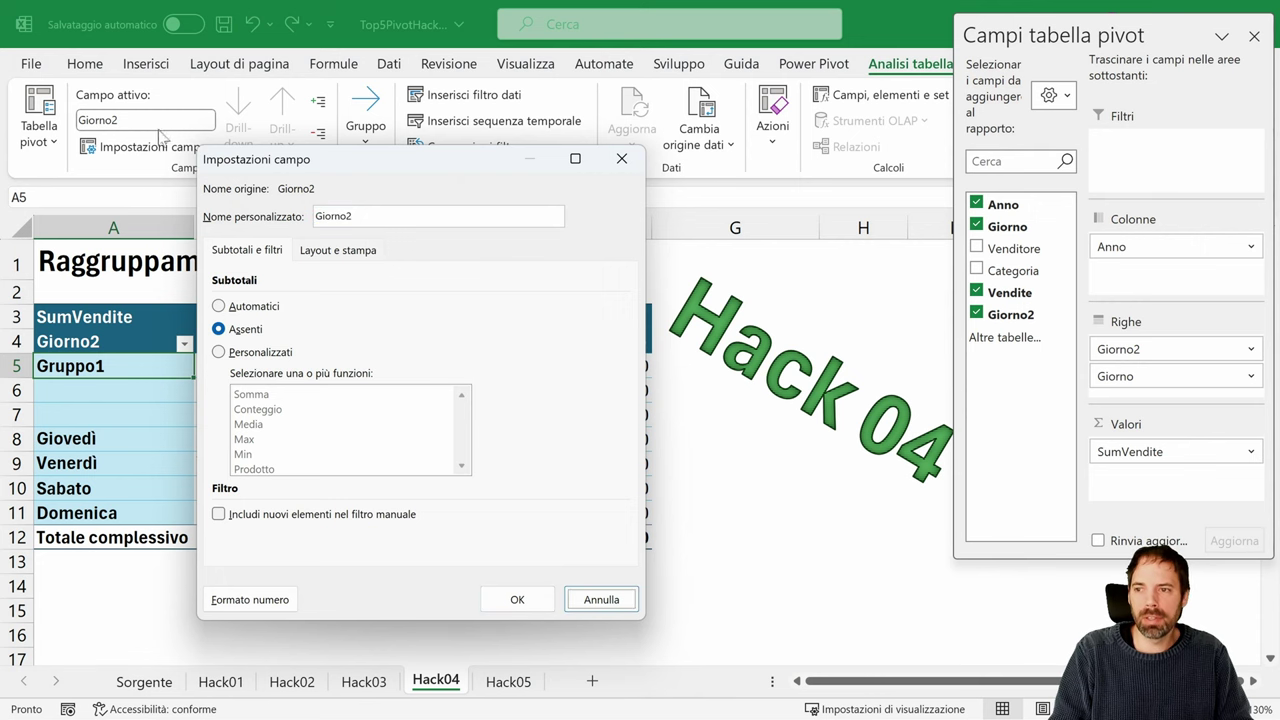
click(594, 594)
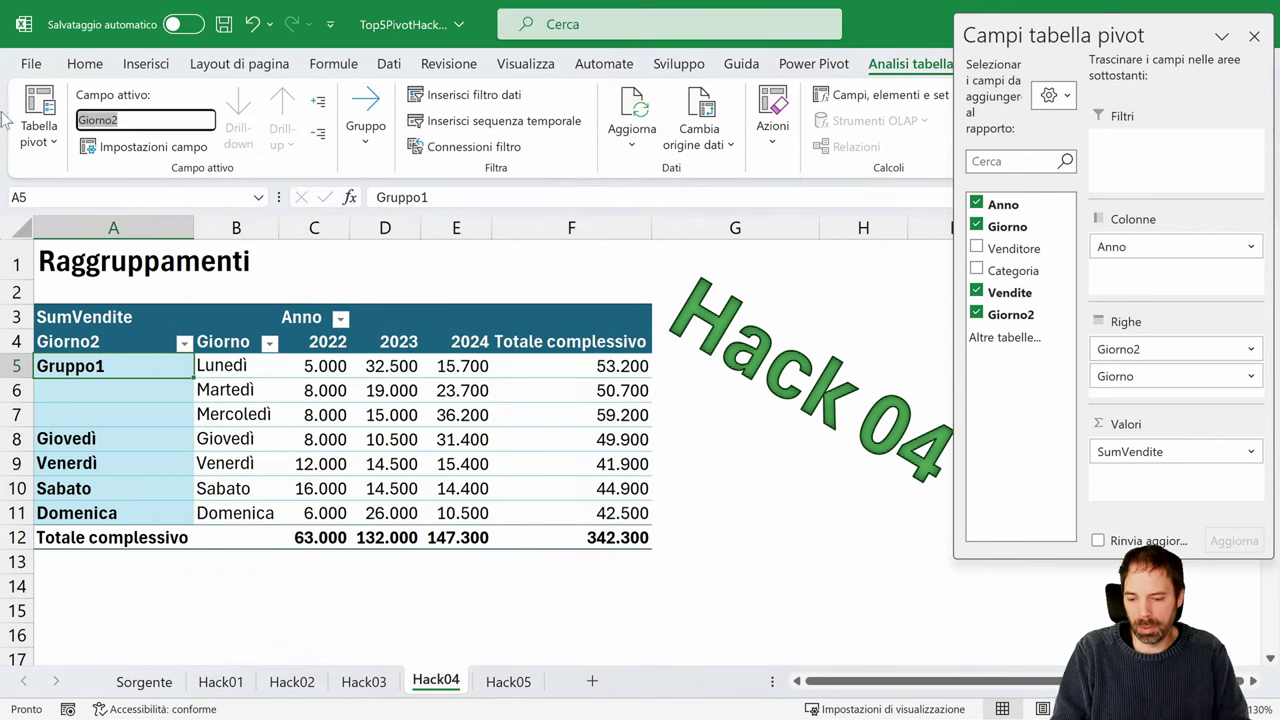
- Name the active field FirstDayWeek and change the A5 label from Gruppo1 to FirstDayWeek
text(FirstDay)
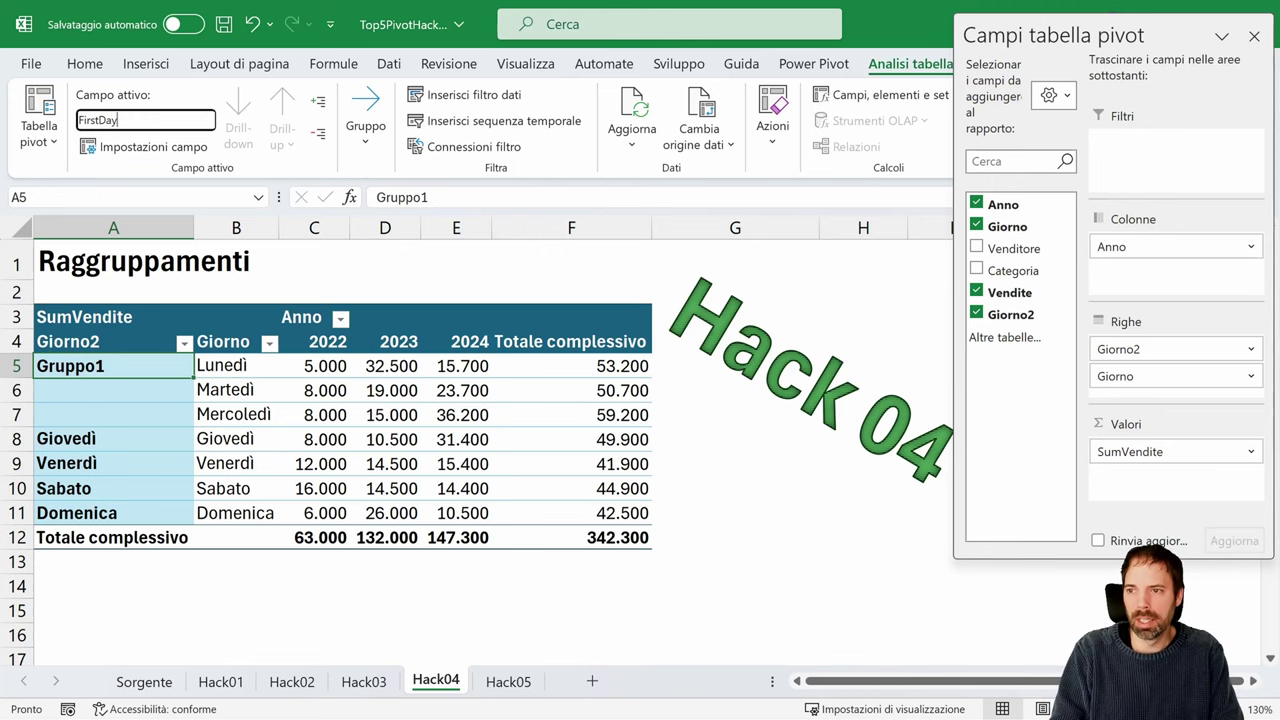
text(Week)
key(Return)
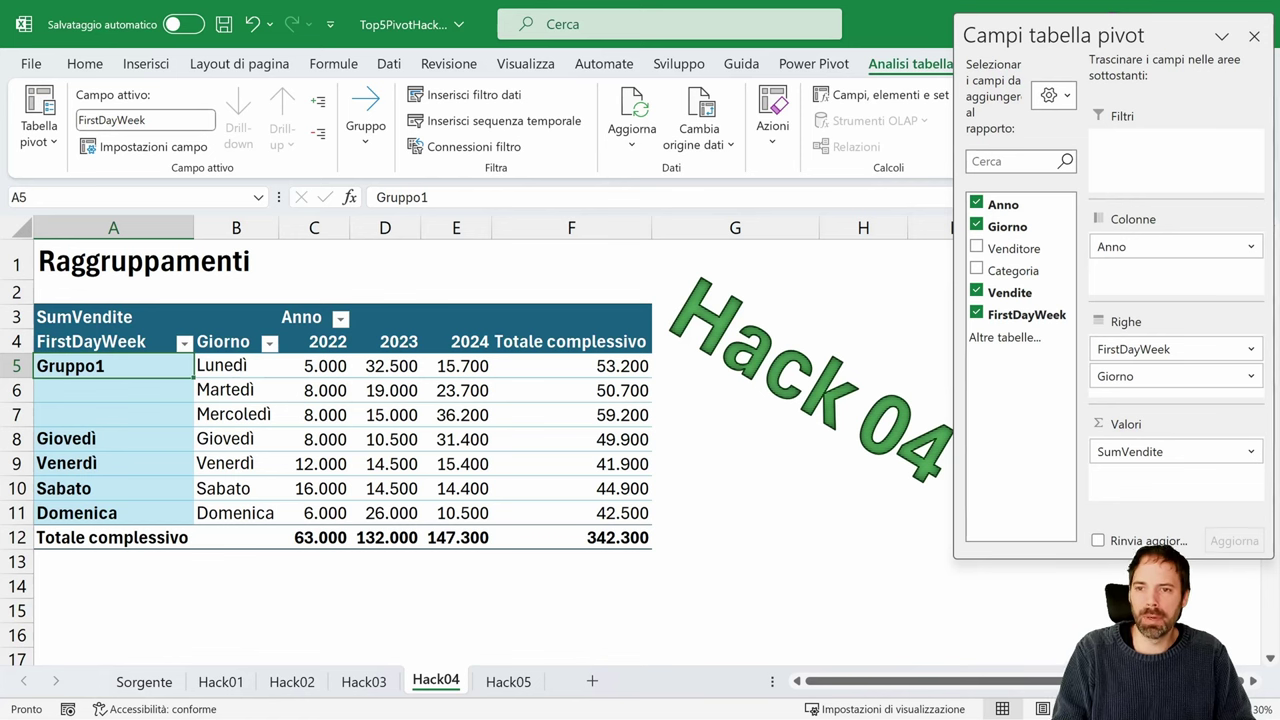
key(F2)
key(shift+Home)
text(FirstDayWeek)
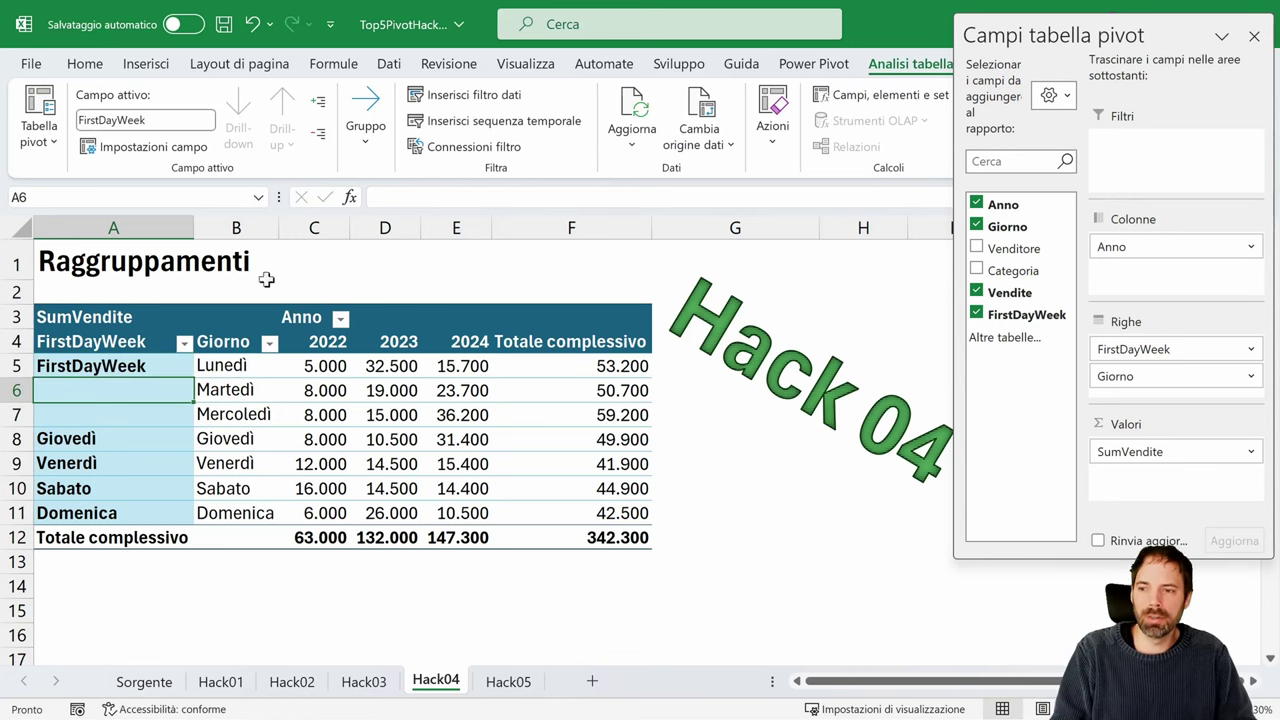
click(110, 370)
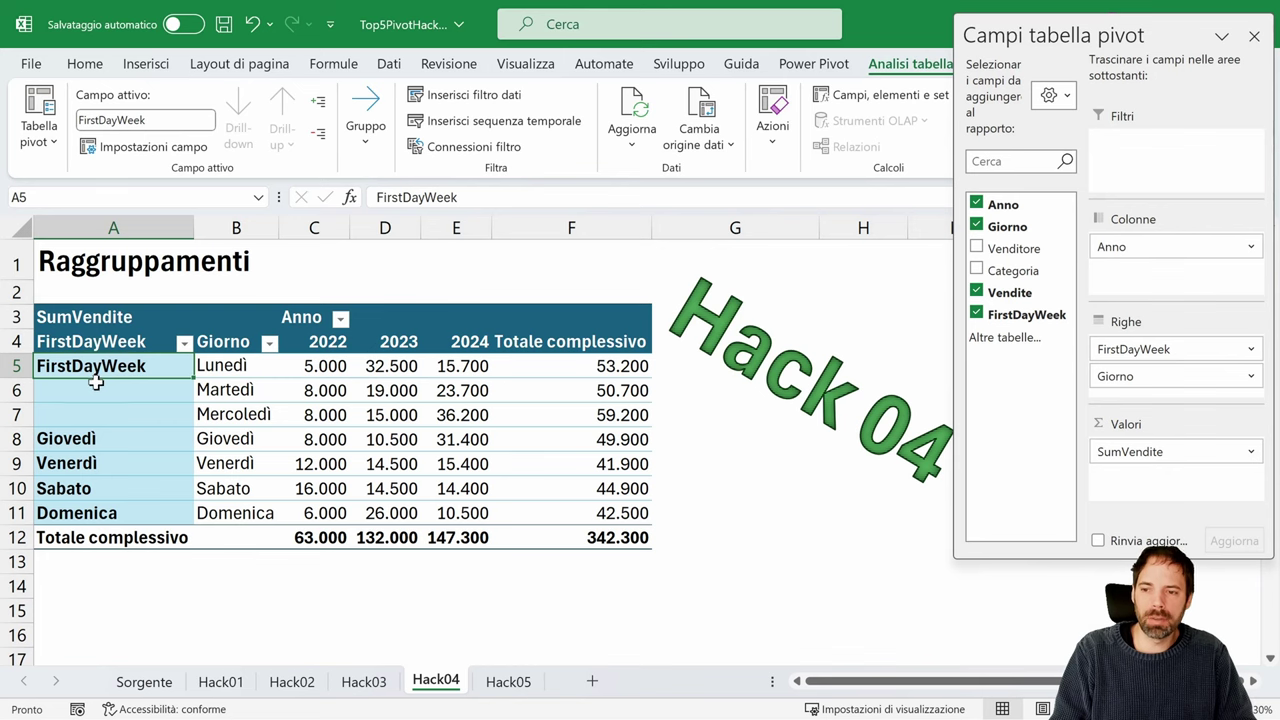
click(252, 372)
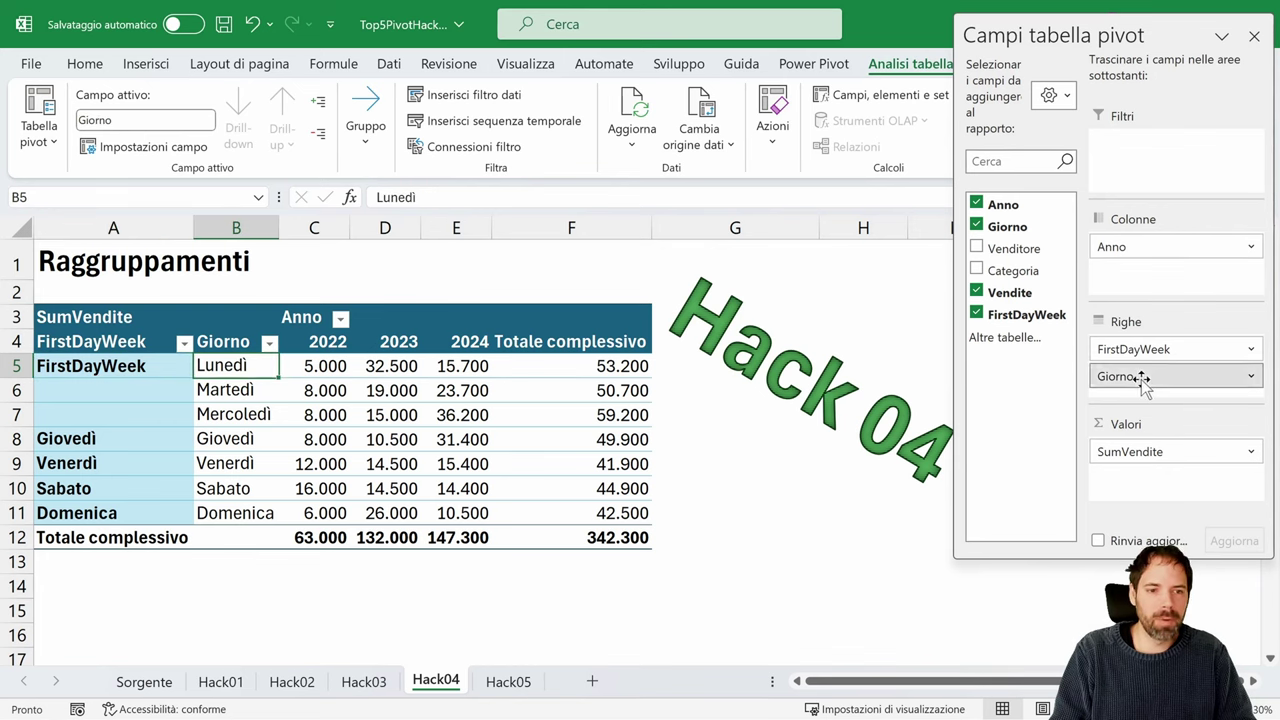
- Remove Giorno from the Rows area so FirstDayWeek shows as one 163.100 row beside Giovedì–Domenica
drag(1141, 378, 943, 263)
click(65, 367)
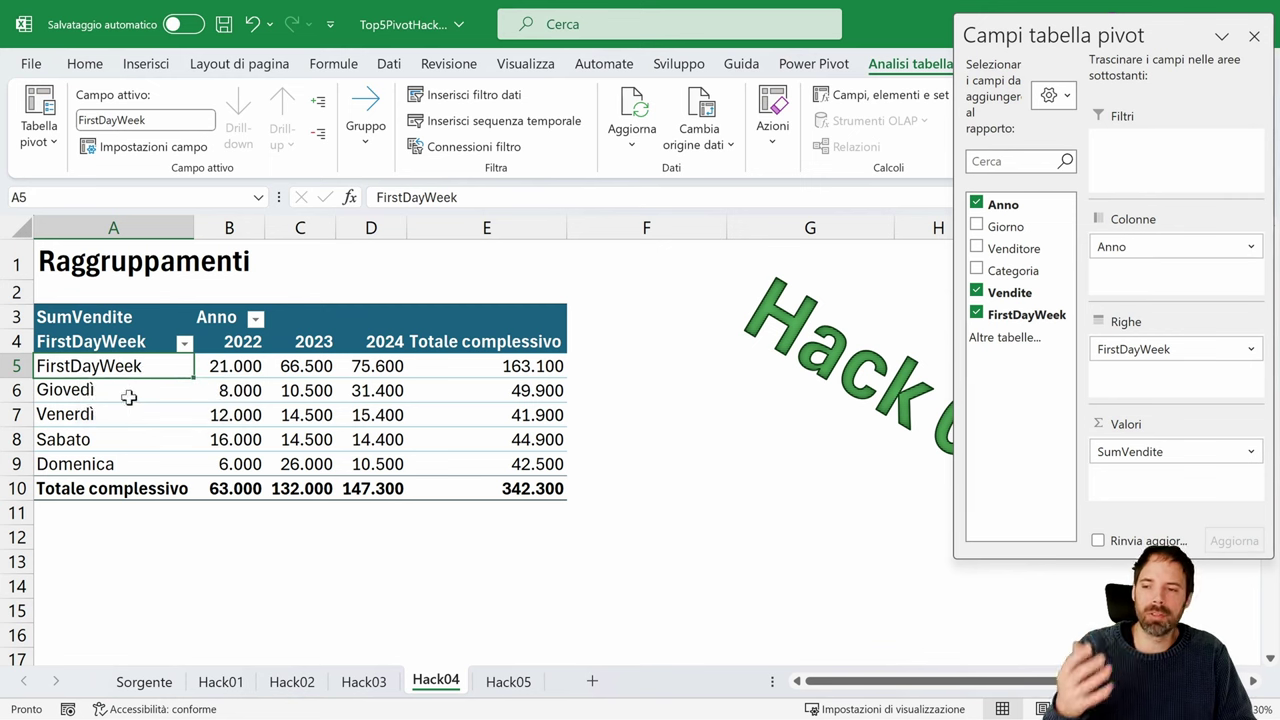
drag(97, 397, 85, 468)
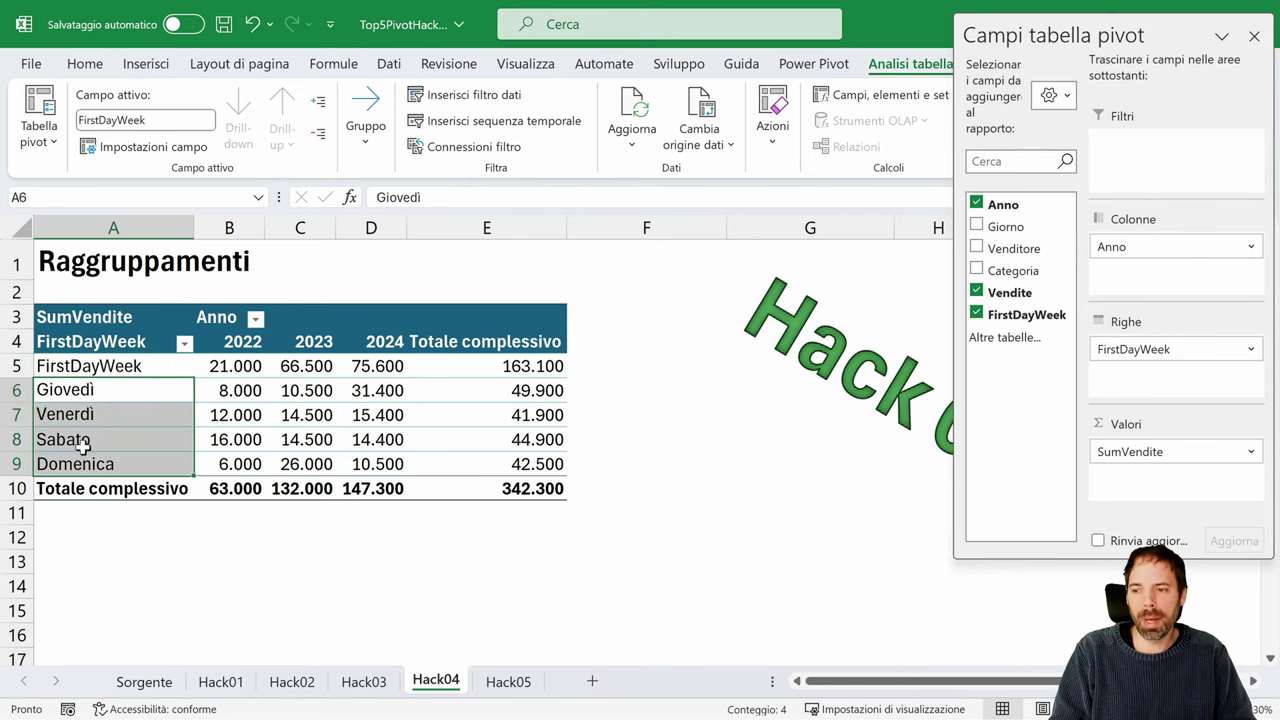
click(129, 368)
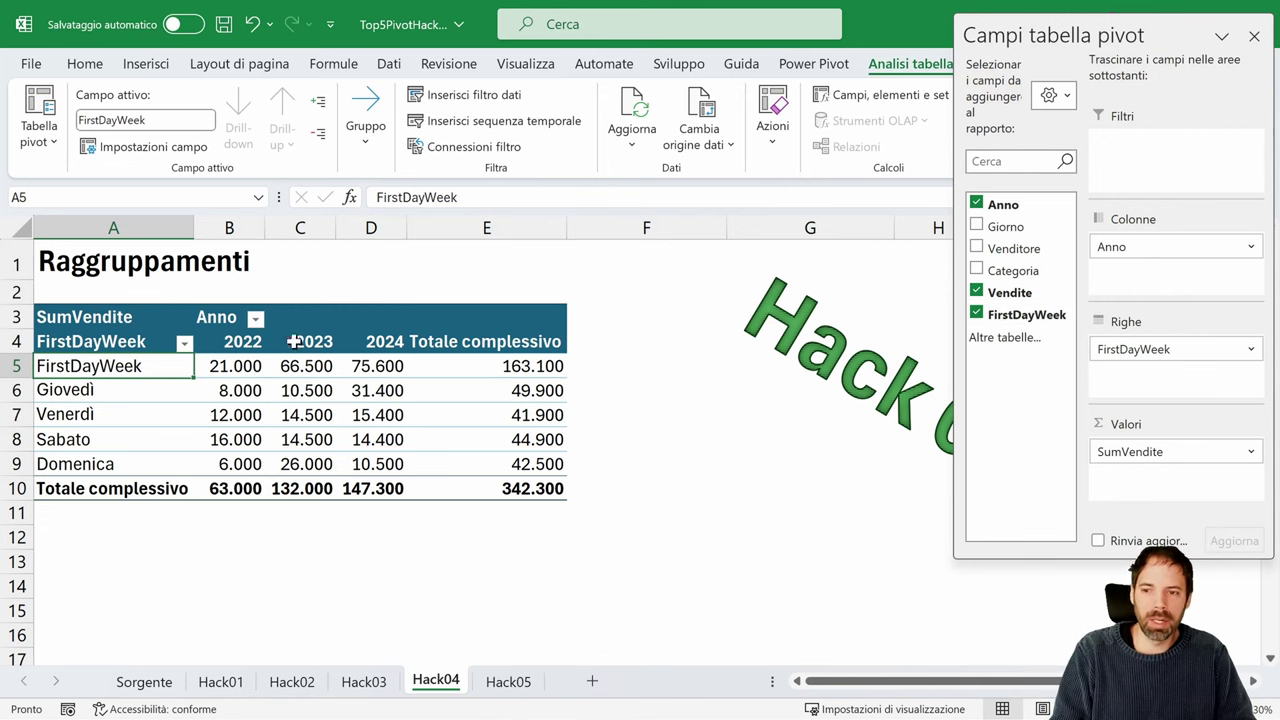
drag(68, 320, 525, 470)
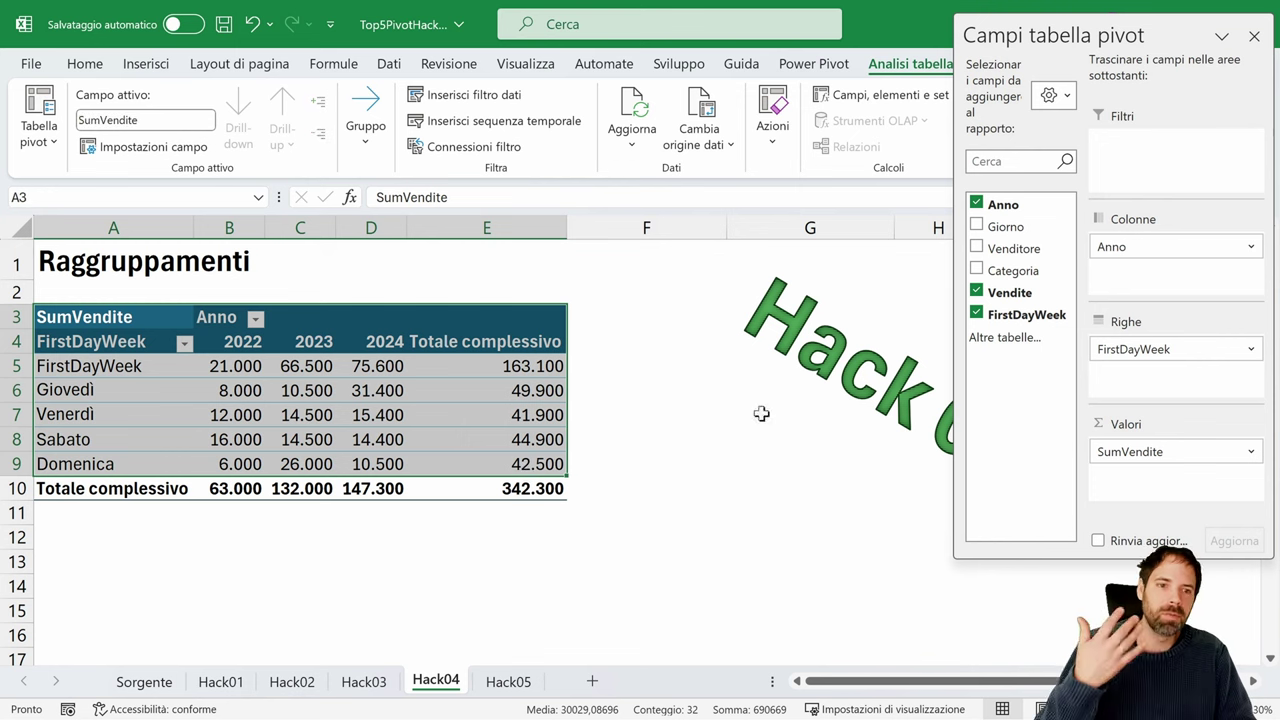
click(93, 326)
click(97, 340)
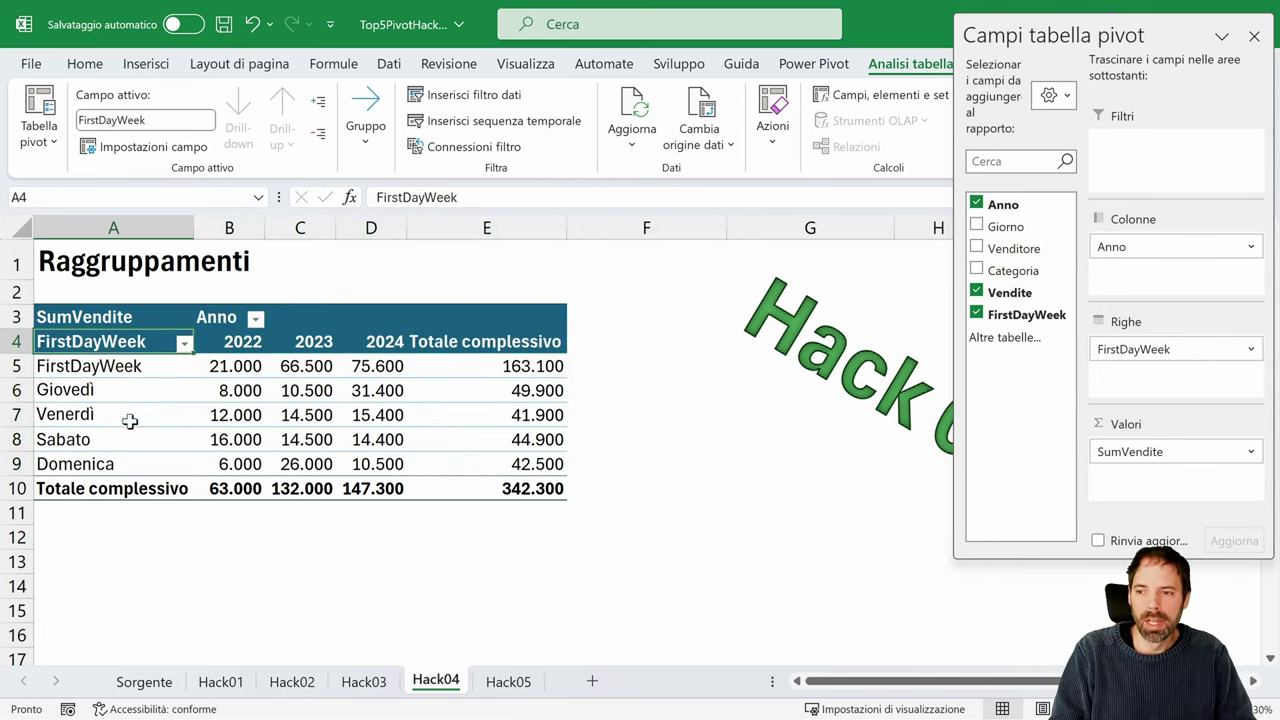
click(90, 370)
- Ungroup FirstDayWeek so the pivot lists the seven individual Giorno days again
right_click(90, 368)
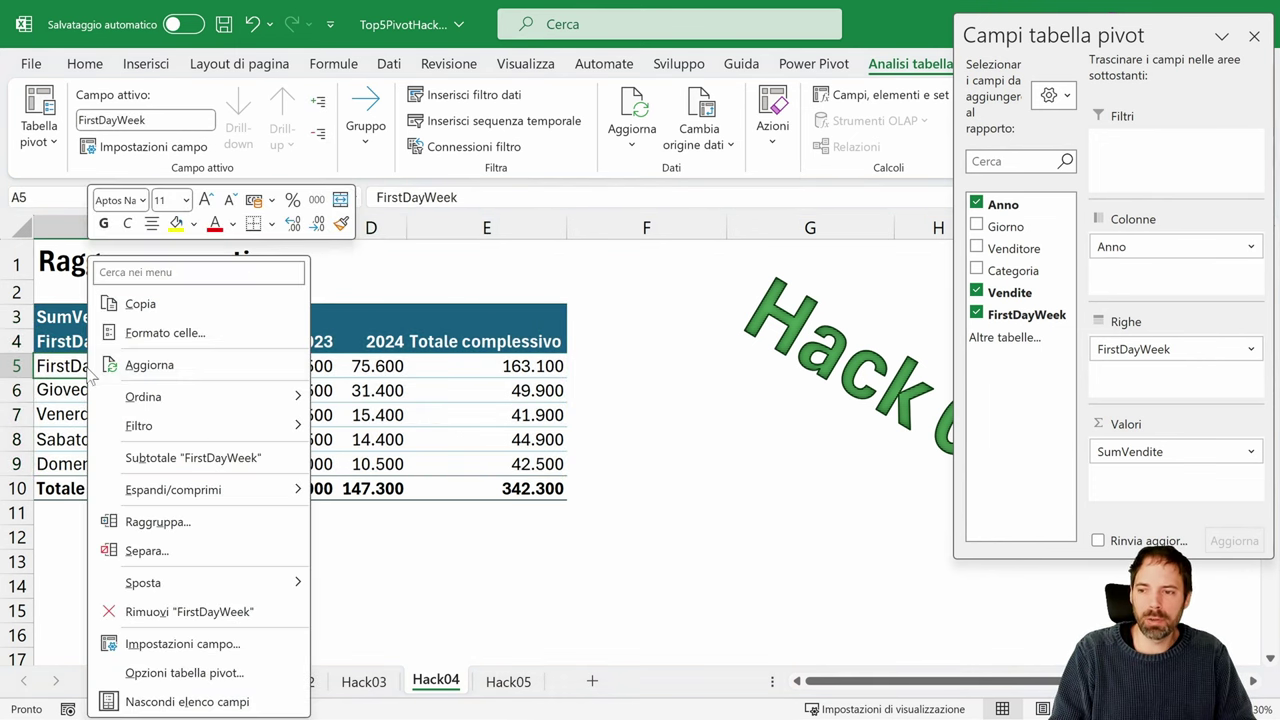
click(146, 551)
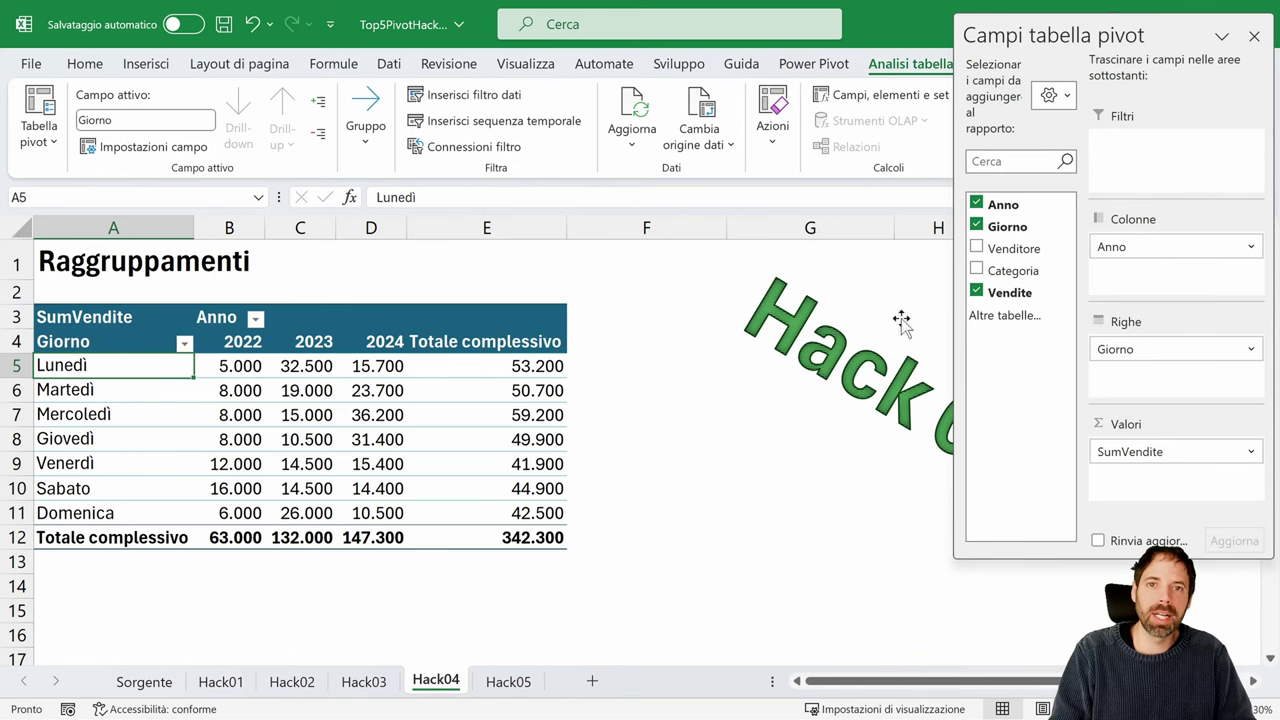
click(103, 347)
- Go to the Hack01 sheet, select a pivot value and hide the field list
click(508, 681)
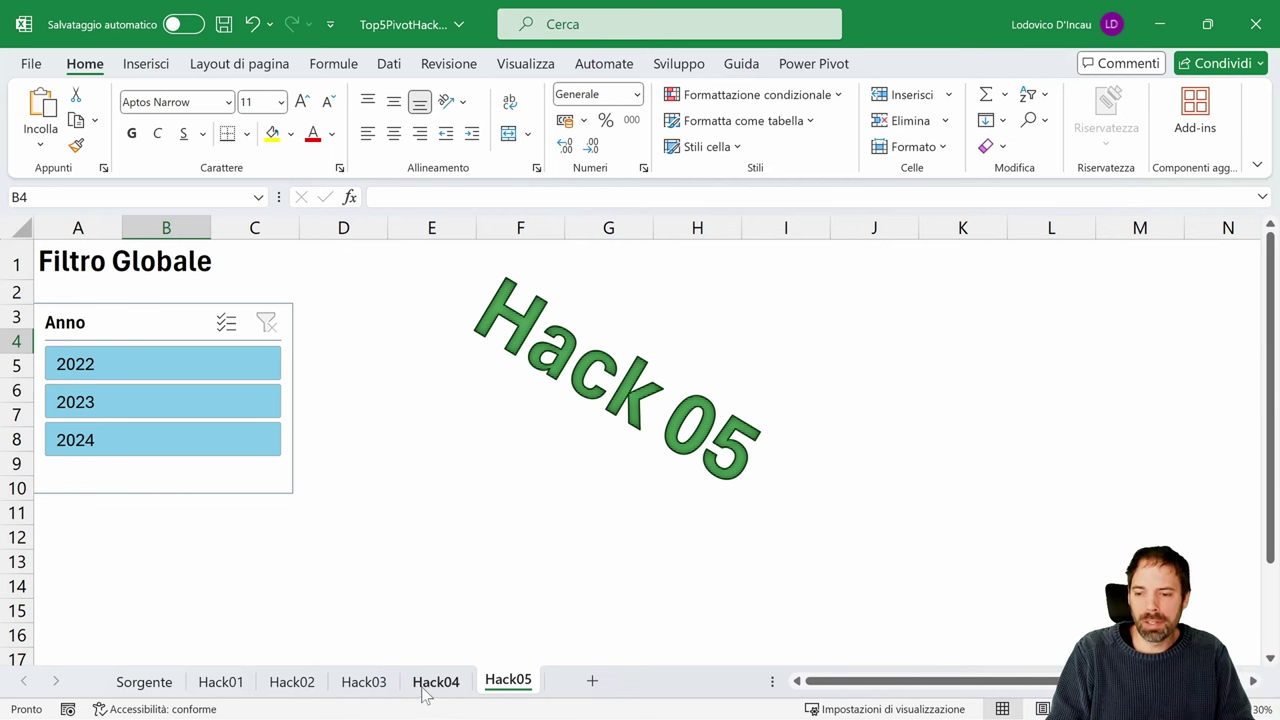
click(220, 681)
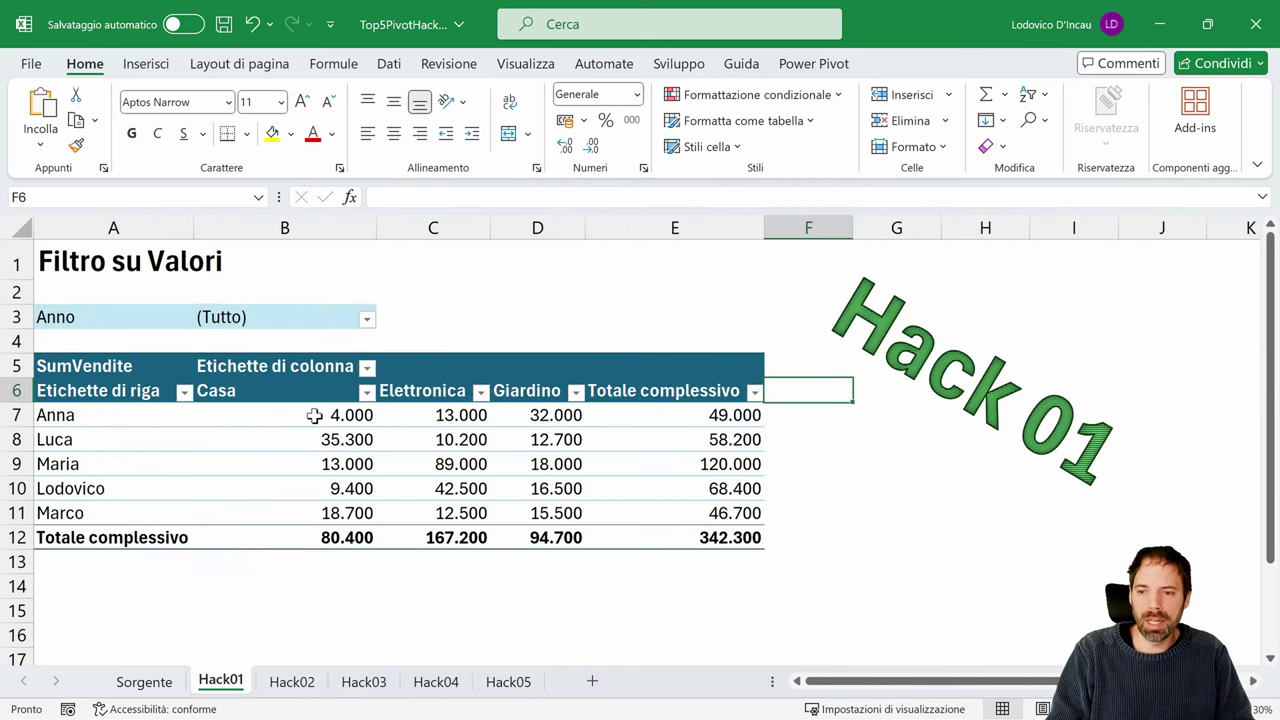
click(314, 415)
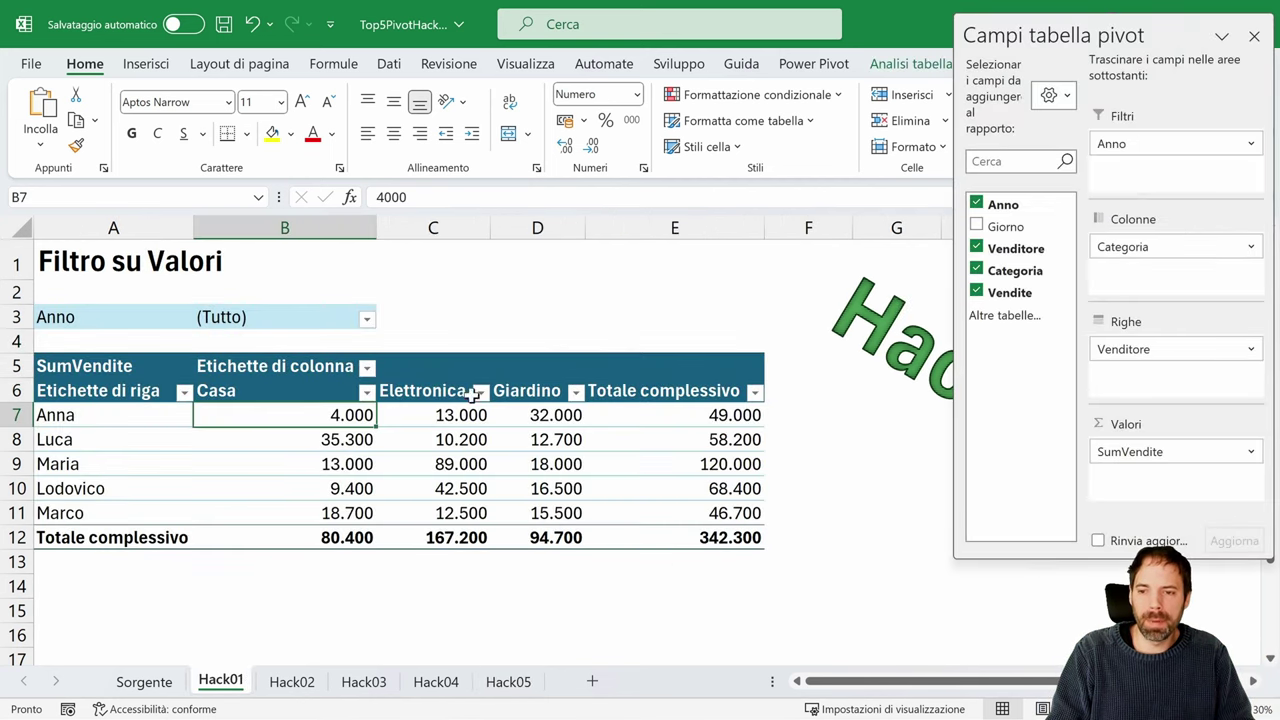
click(1254, 36)
- Insert an Anno slicer for the Hack01 pivot and place it beside the table
click(912, 63)
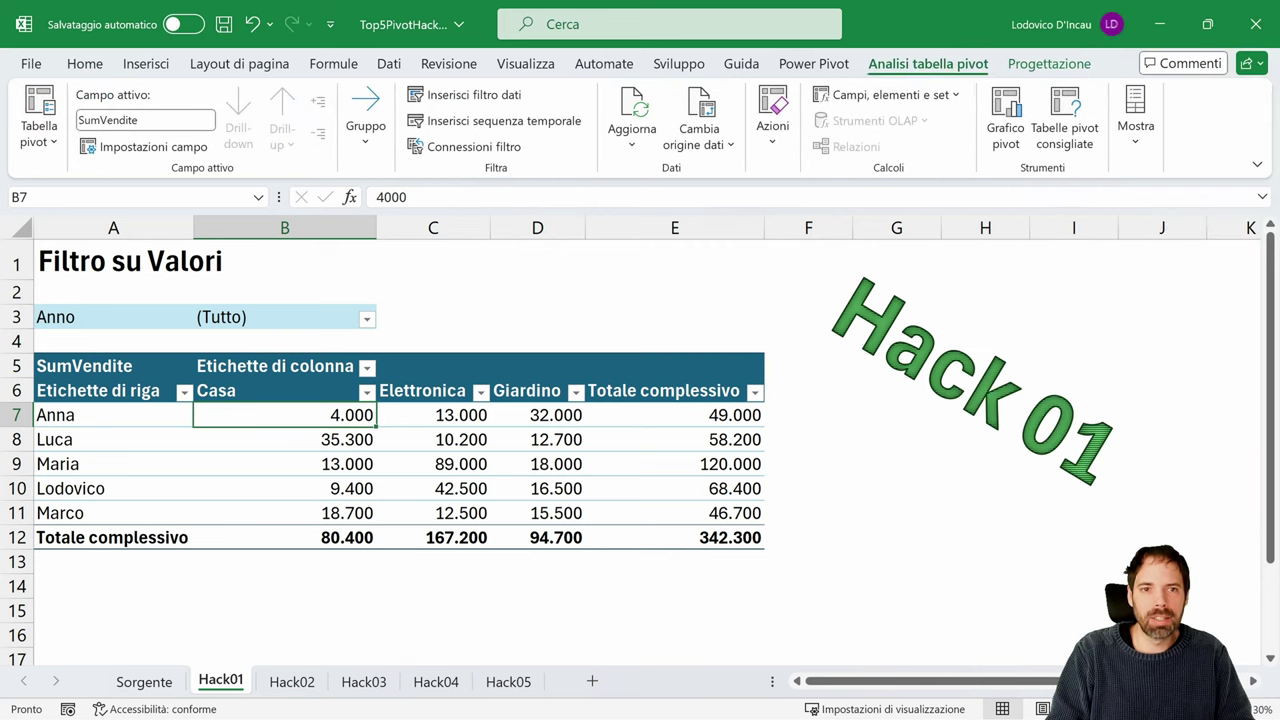
click(462, 94)
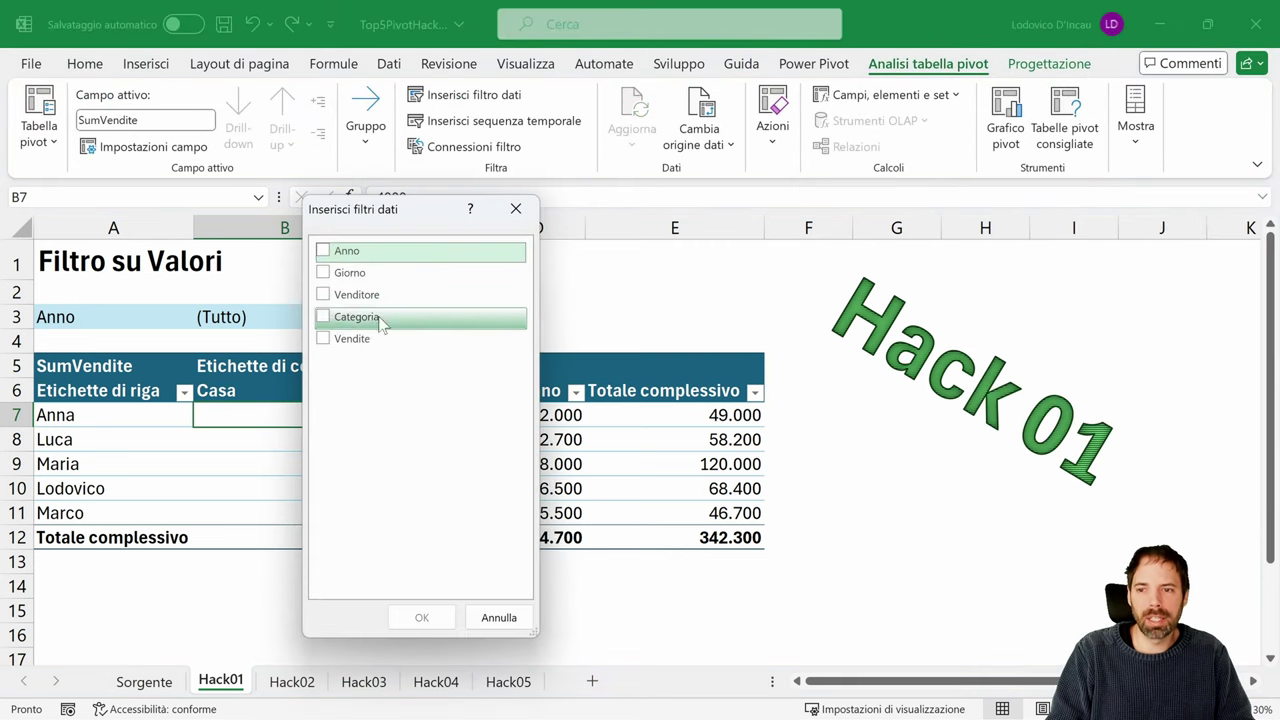
click(323, 251)
click(424, 619)
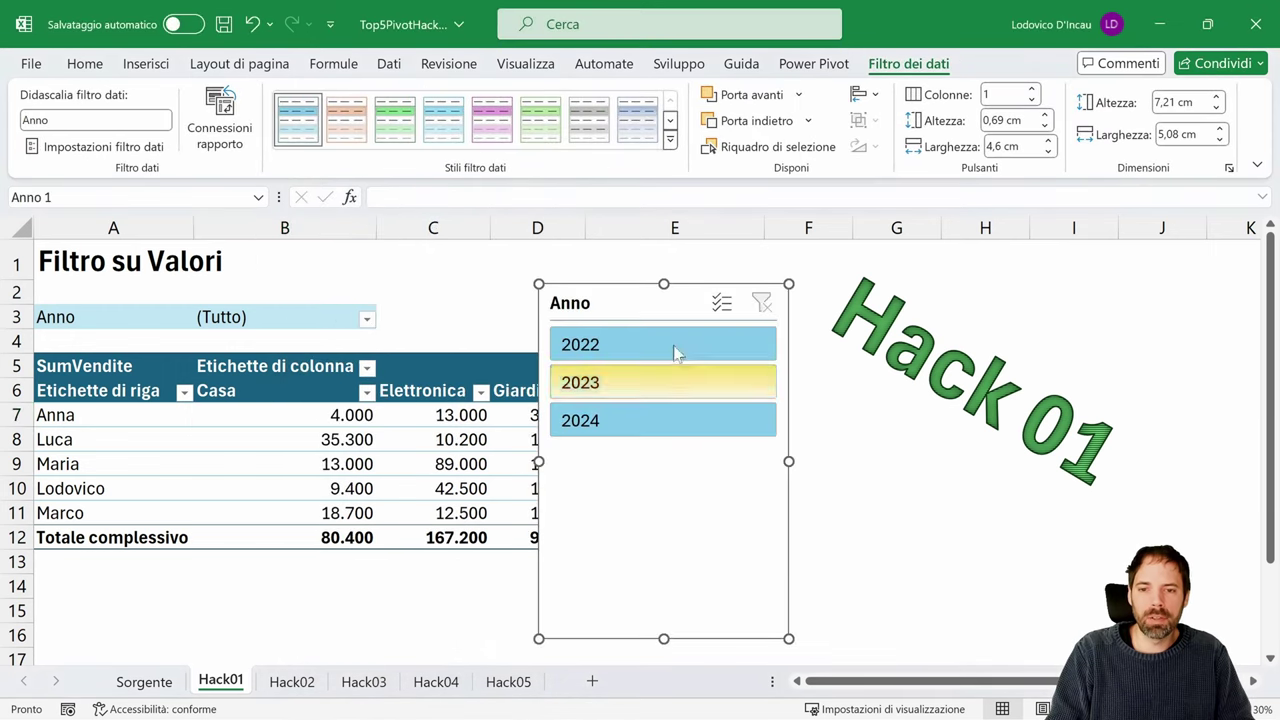
drag(623, 300, 846, 281)
- Try the 2022, 2023 and 2024 slicer filters, leaving 2024 selected, and reposition the slicer
click(828, 327)
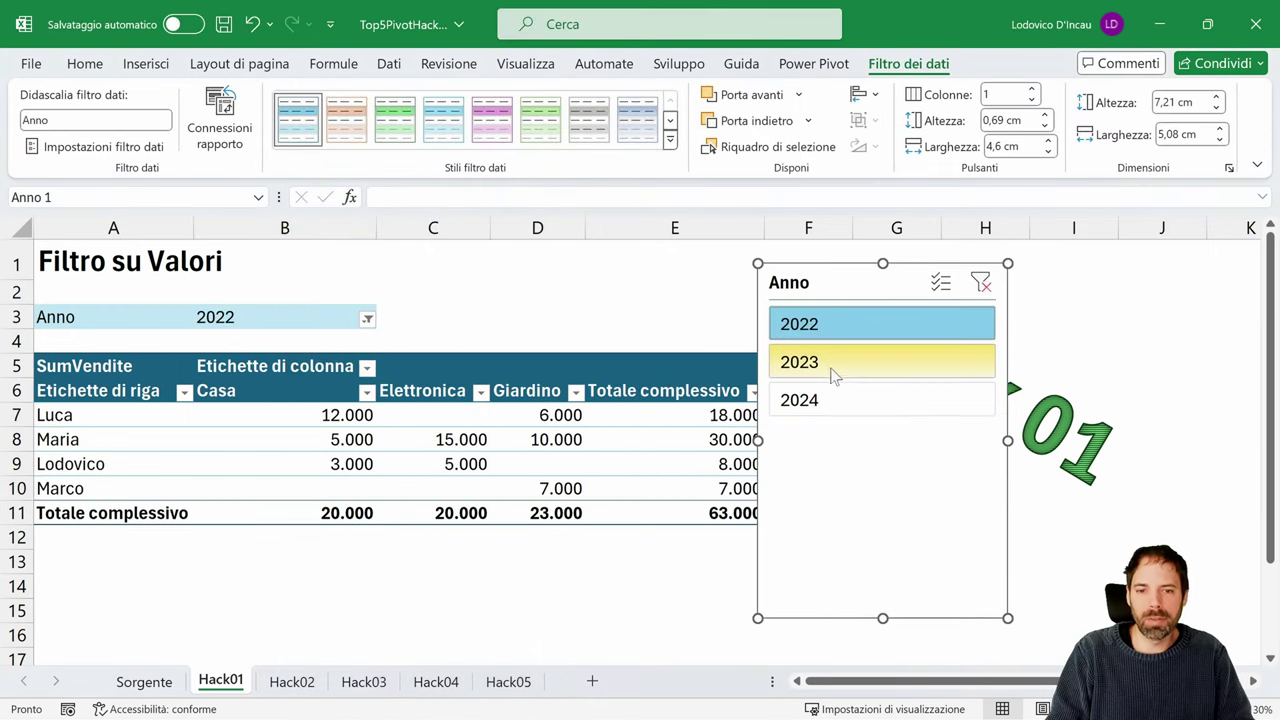
click(831, 362)
click(840, 399)
click(845, 362)
click(846, 330)
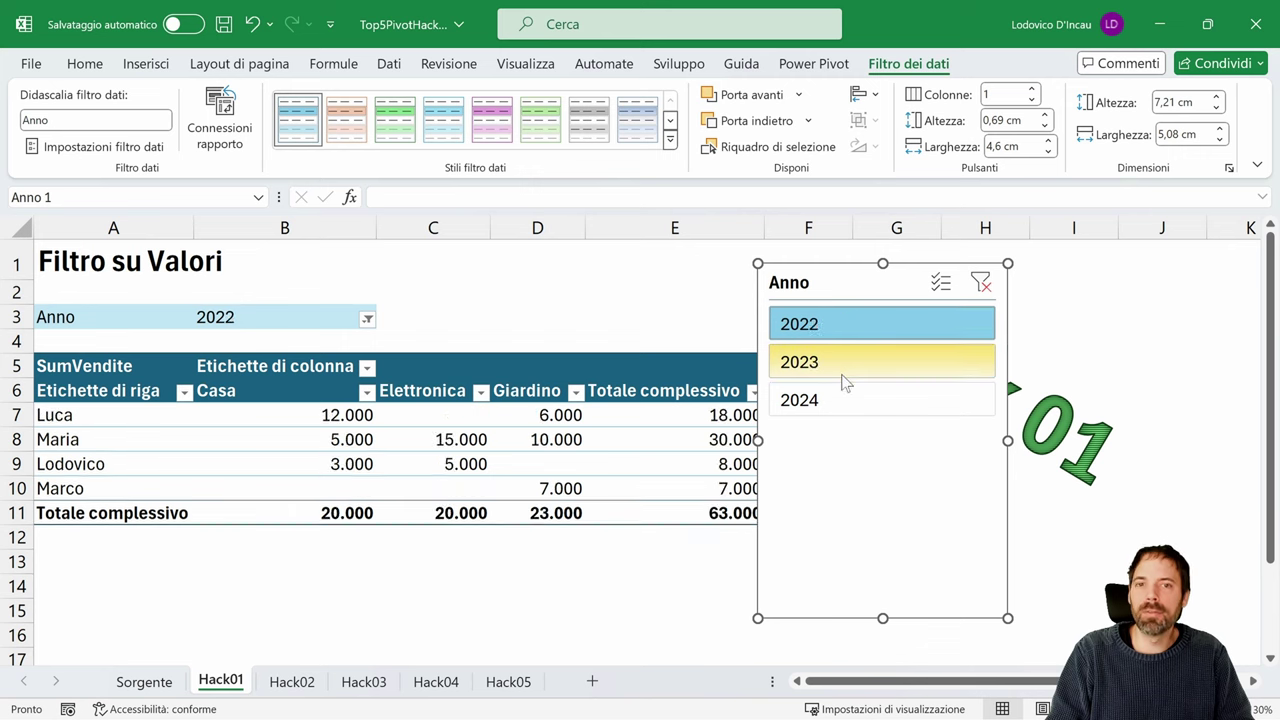
click(840, 365)
click(837, 405)
click(291, 681)
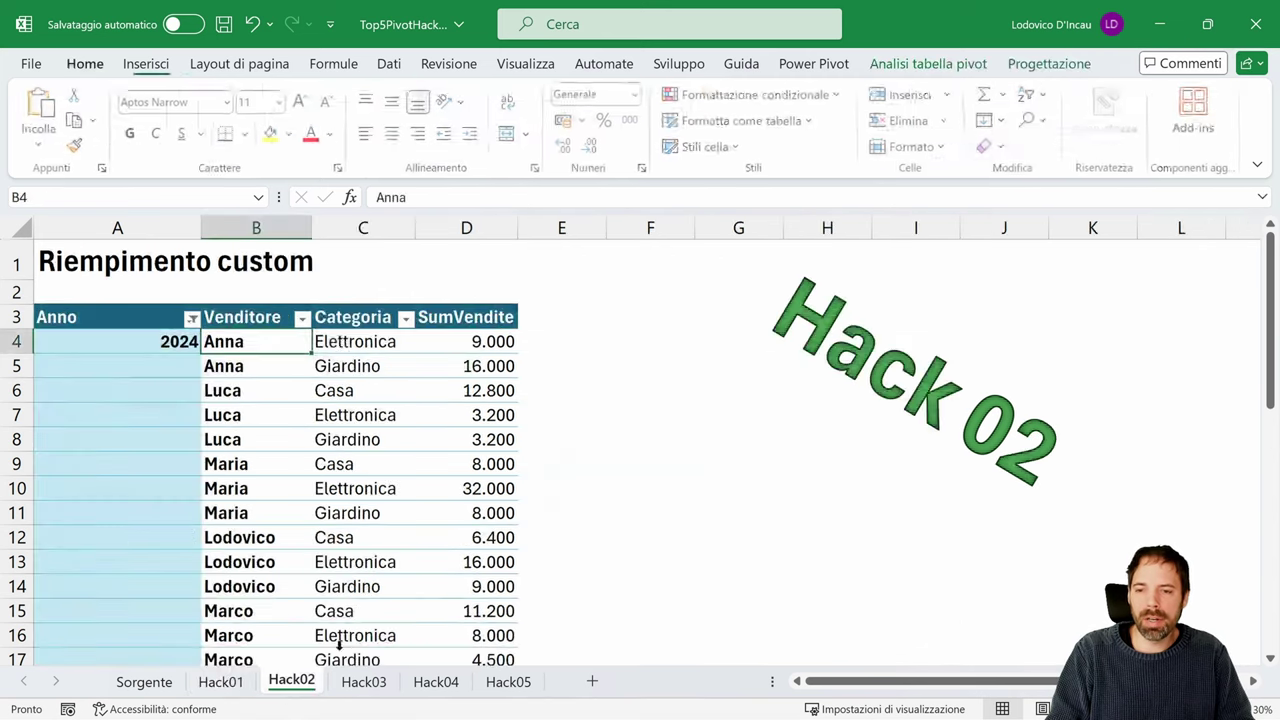
click(221, 681)
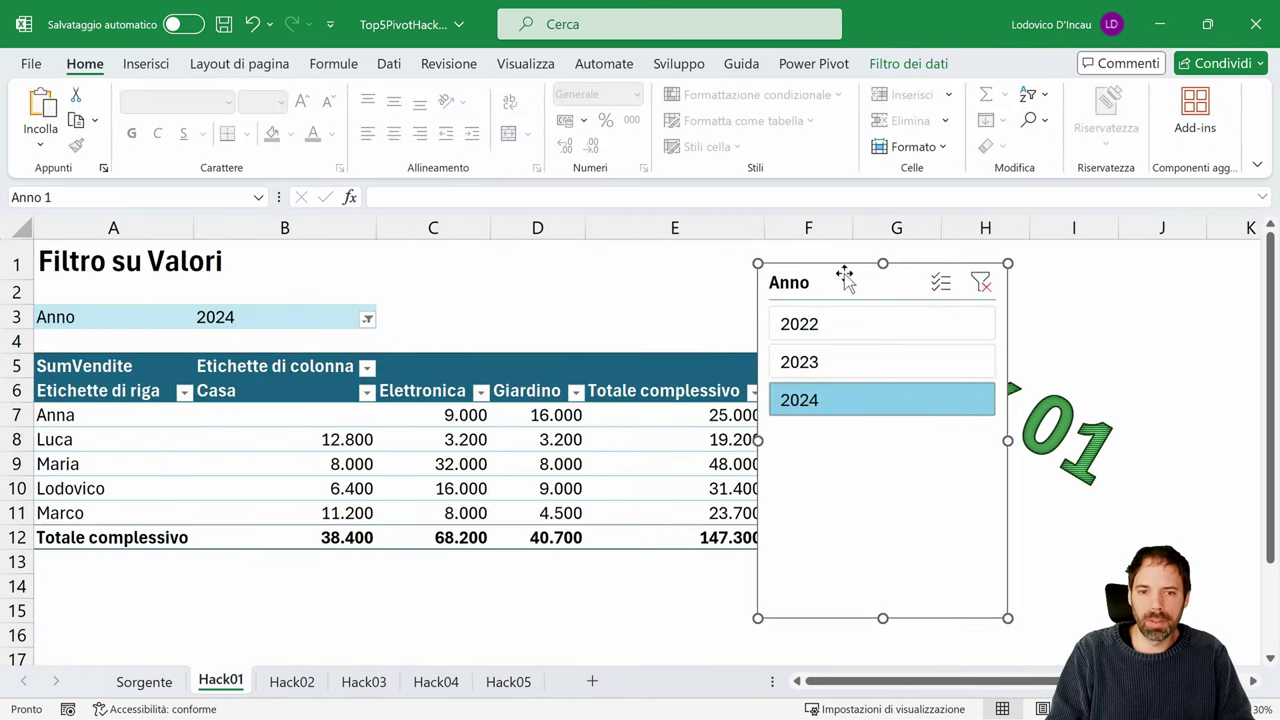
drag(846, 277, 671, 297)
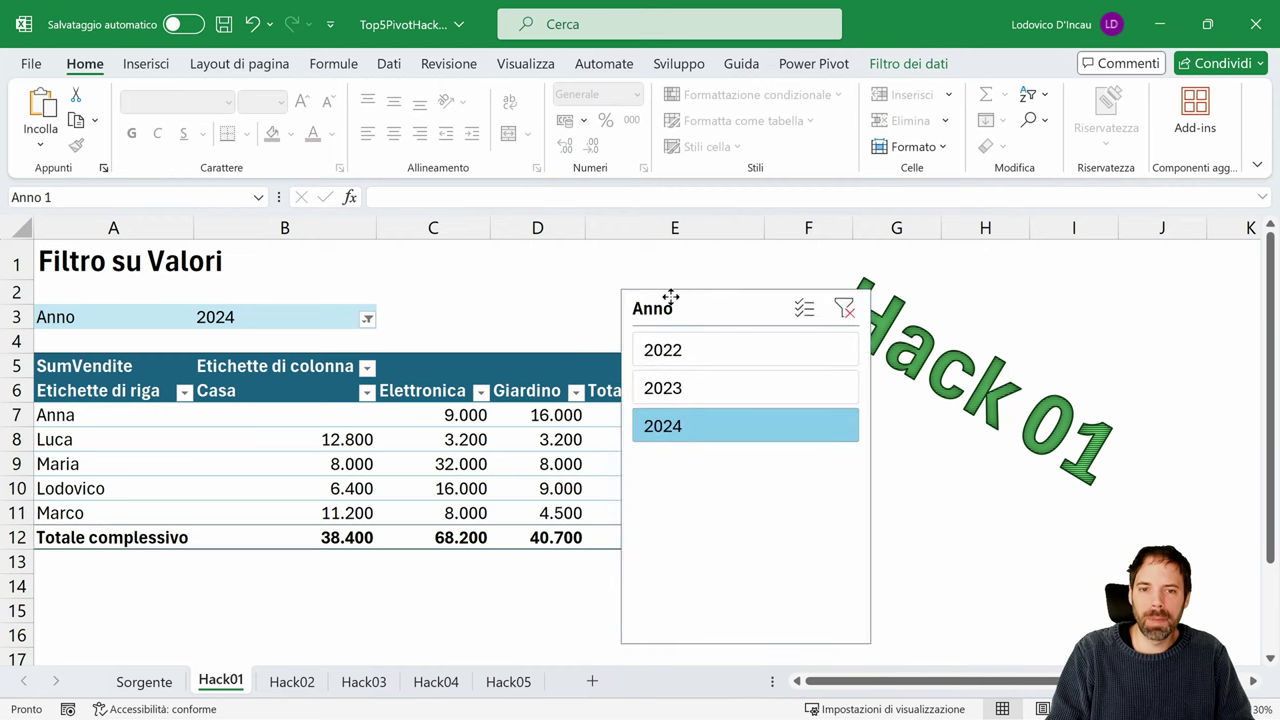
- Review the Anno slicer's report connections to all pivots and cancel without changes
right_click(676, 300)
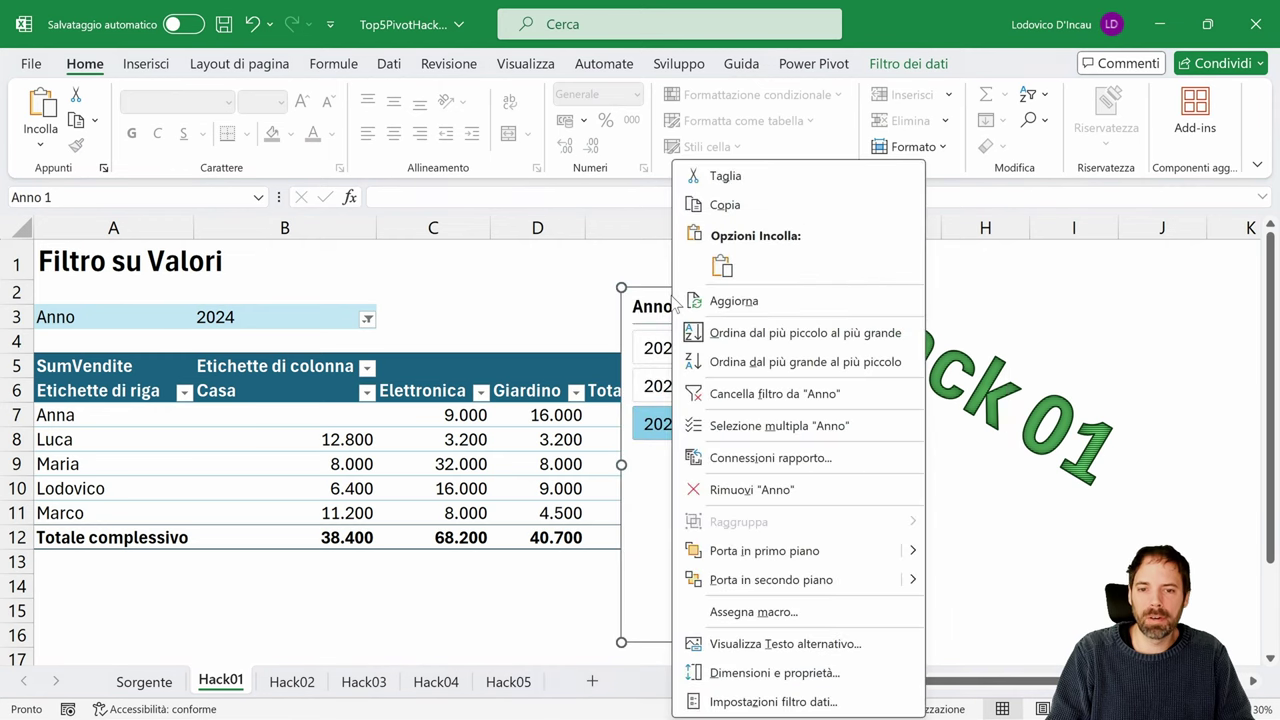
click(748, 458)
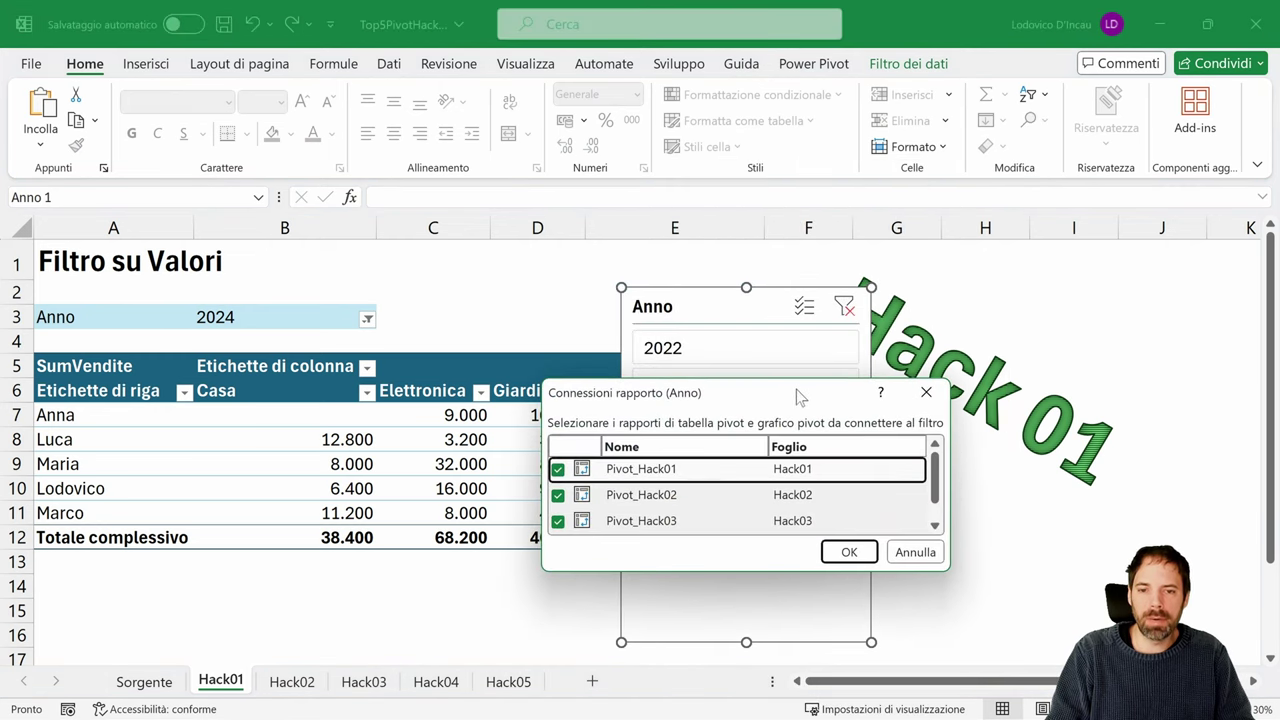
drag(876, 445, 897, 562)
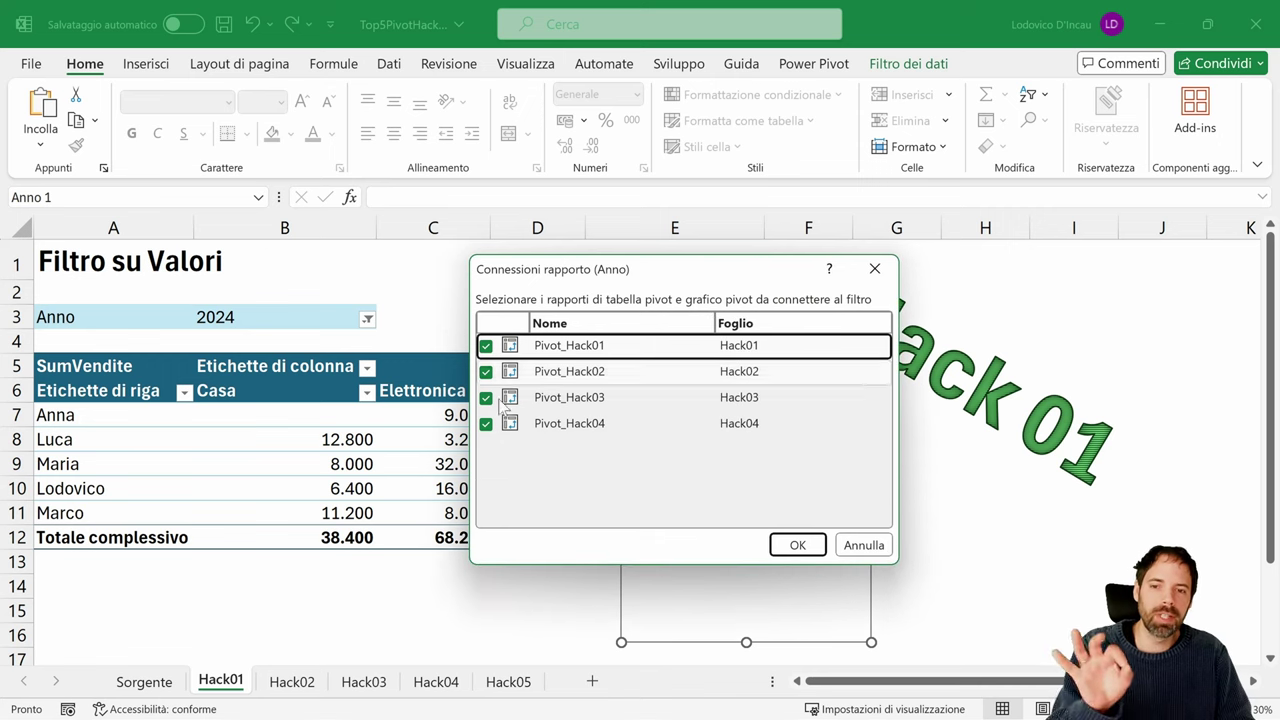
click(862, 545)
- Delete the Anno slicer from the Hack01 sheet
click(508, 681)
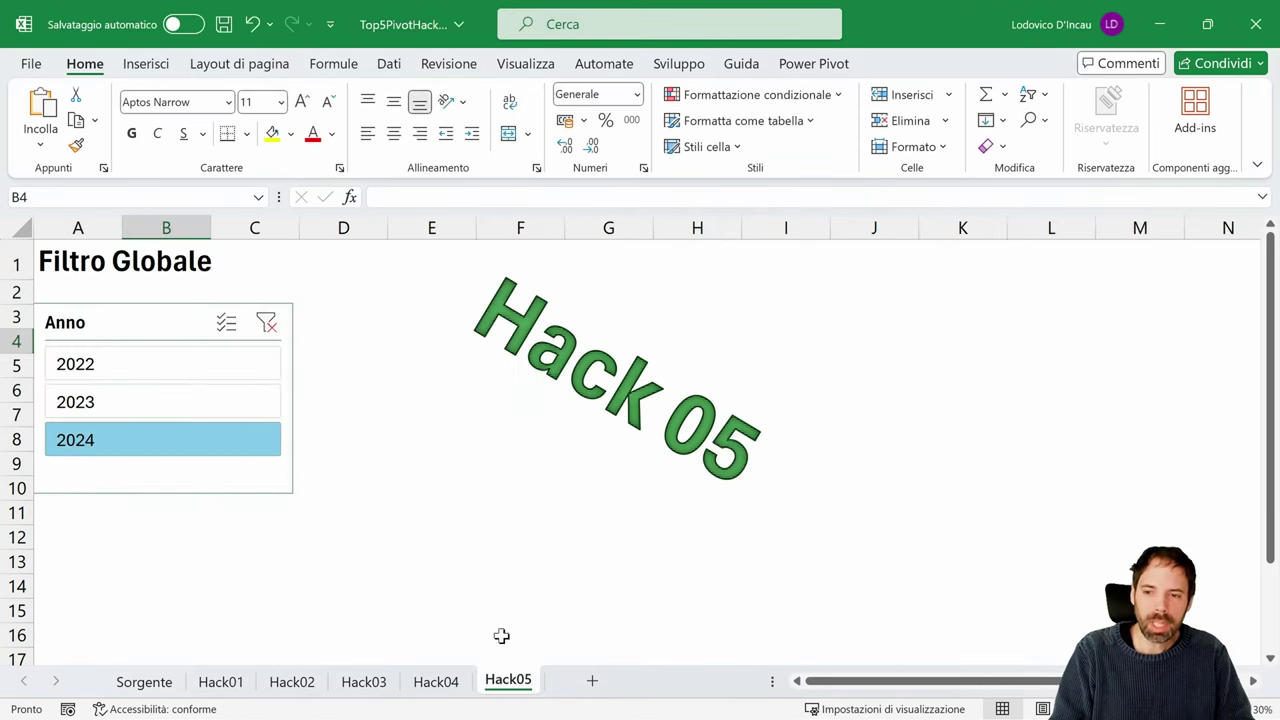
click(221, 683)
key(Delete)
- Insert a Giorno slicer for the Hack01 pivot table
click(346, 417)
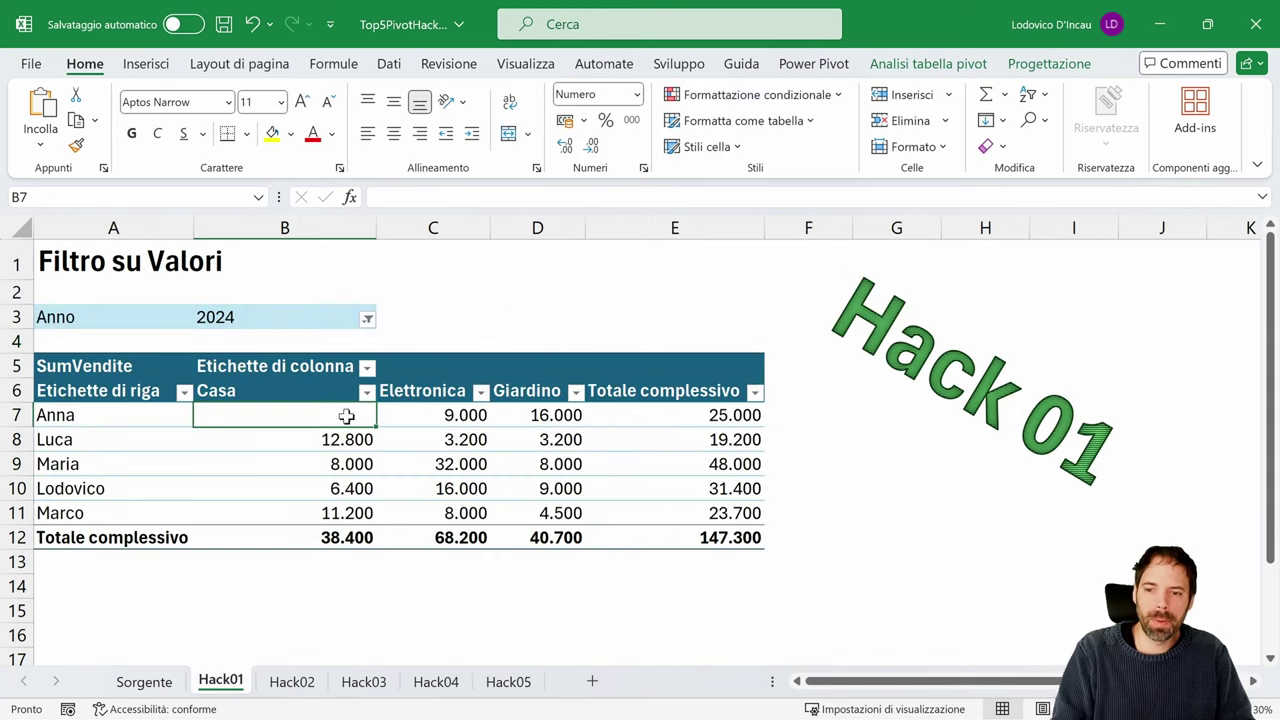
click(928, 63)
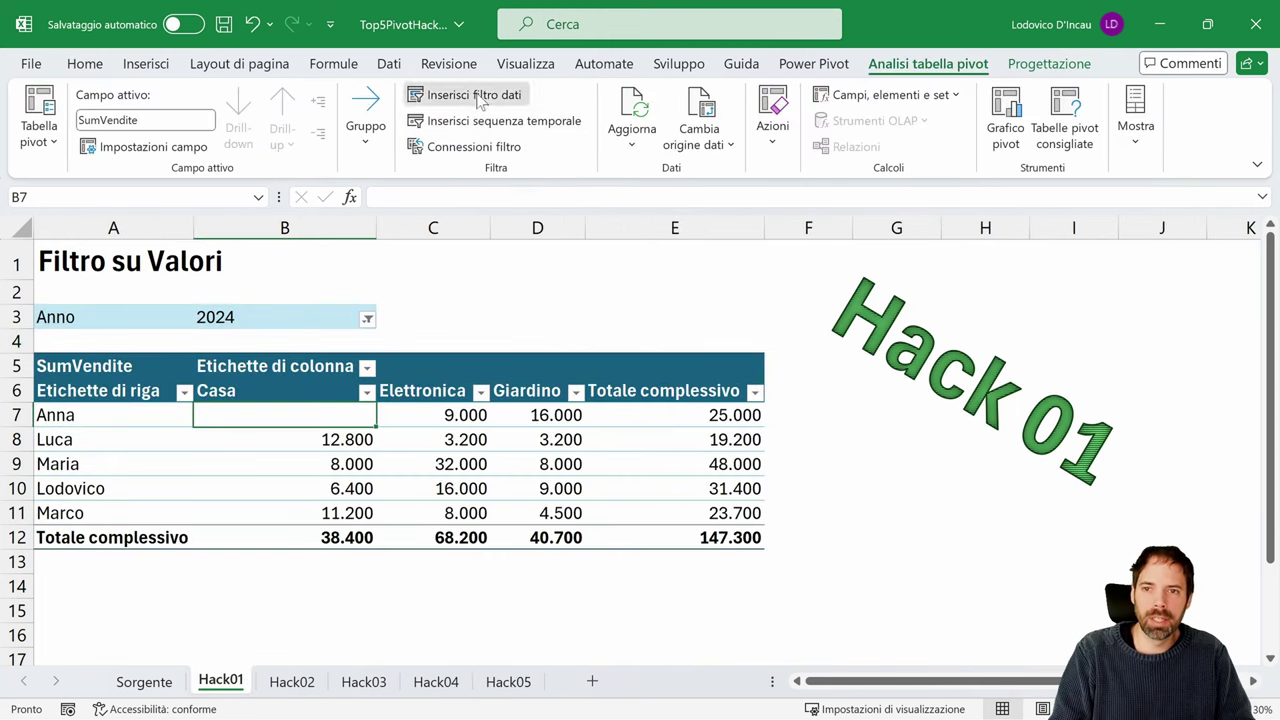
click(470, 94)
click(350, 272)
click(440, 616)
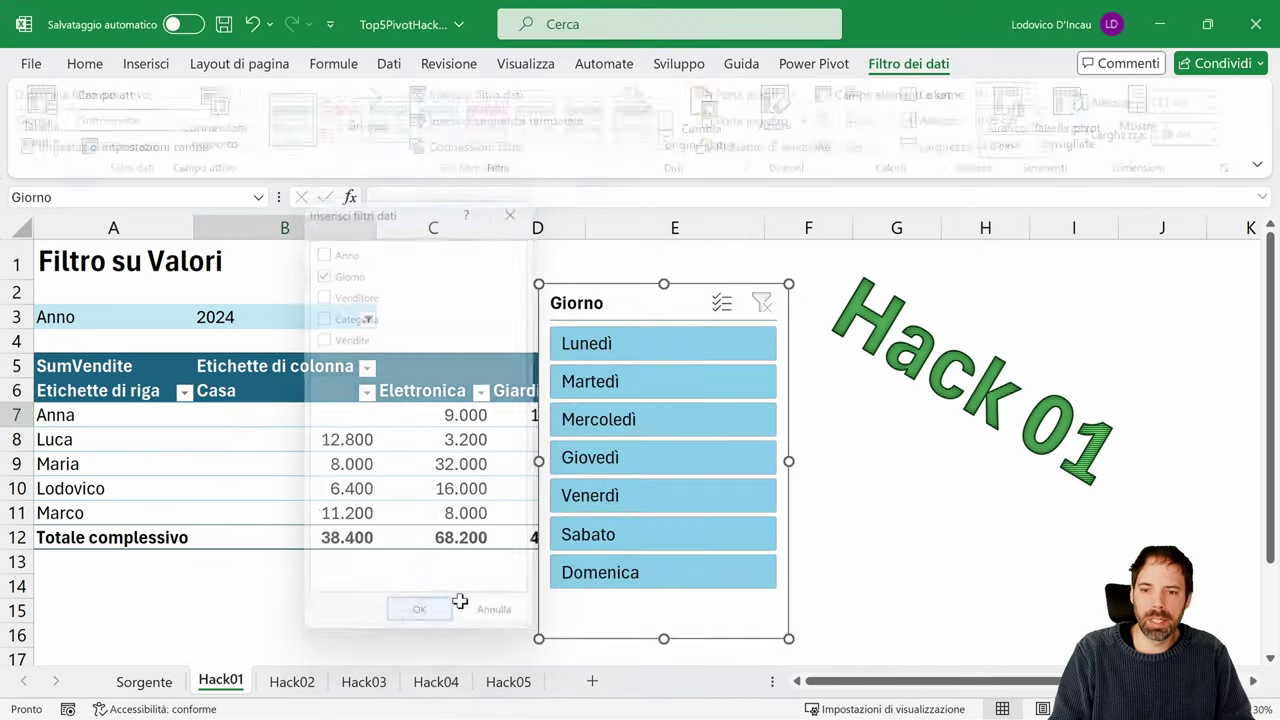
- Connect the Giorno slicer to Pivot_Hack02, Pivot_Hack03 and Pivot_Hack04, and move it clear of Giardino
right_click(630, 310)
click(698, 463)
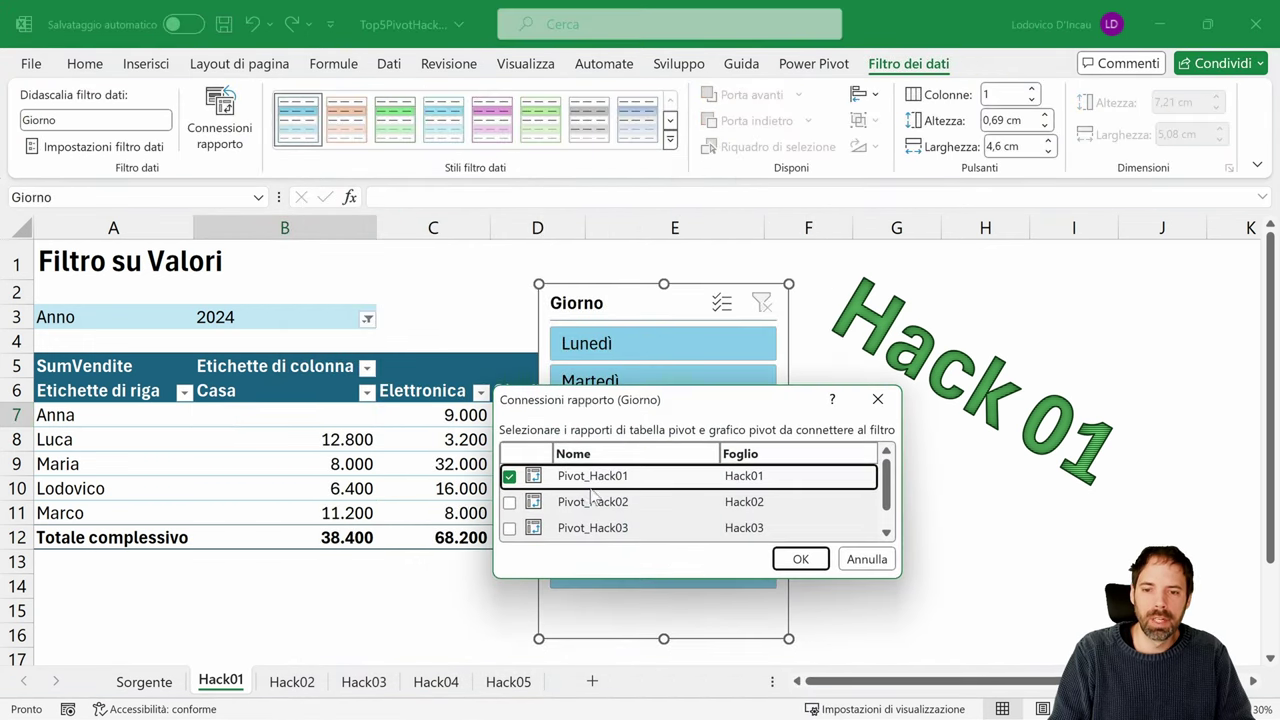
drag(580, 403, 598, 221)
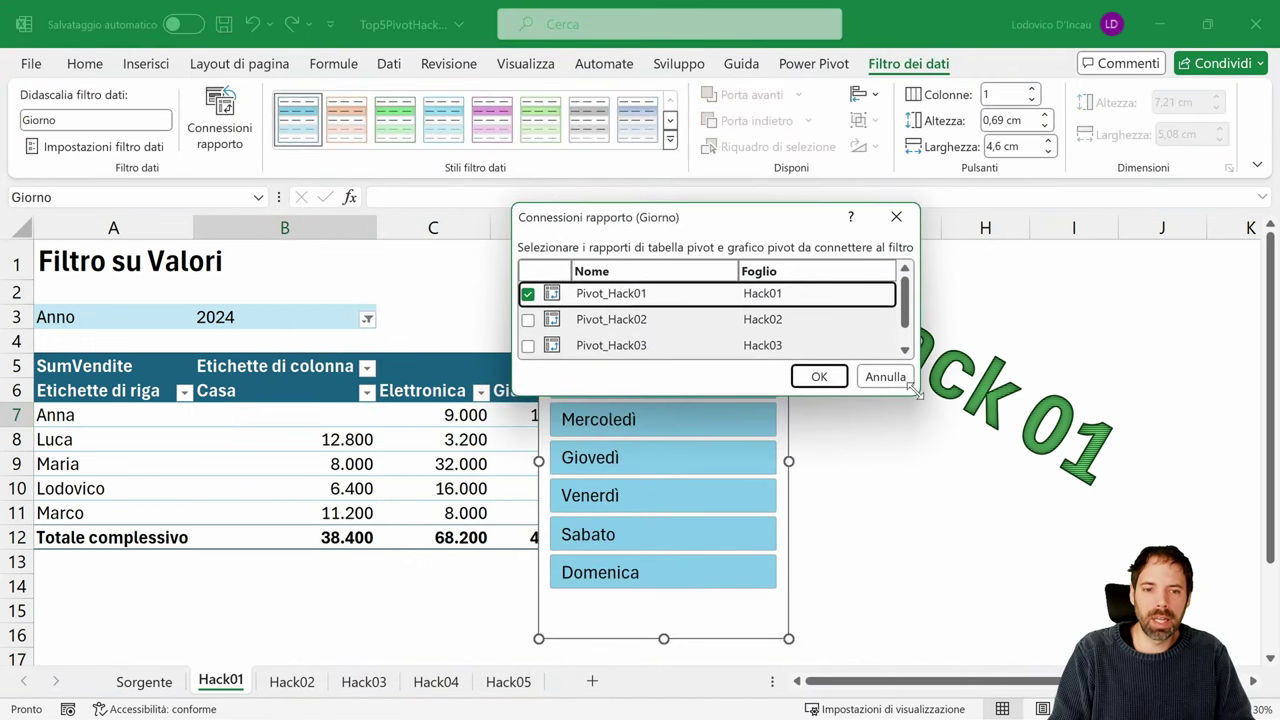
drag(913, 391, 1038, 534)
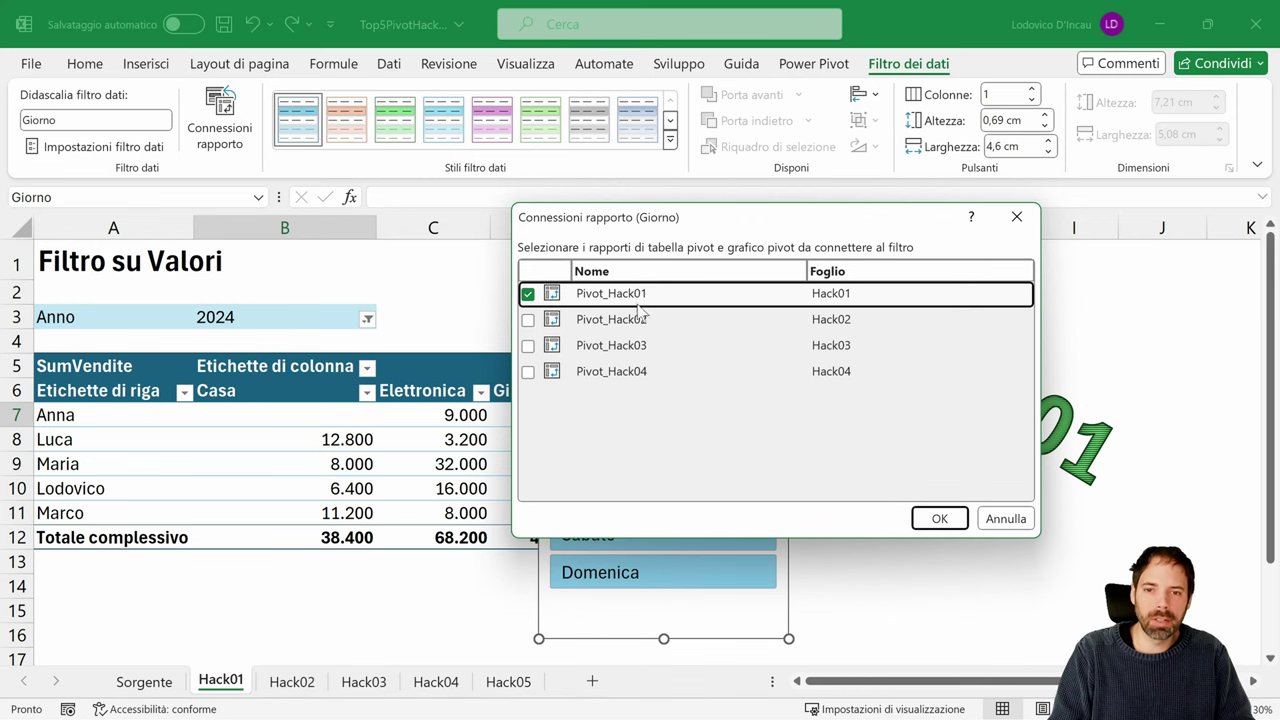
drag(666, 230, 933, 216)
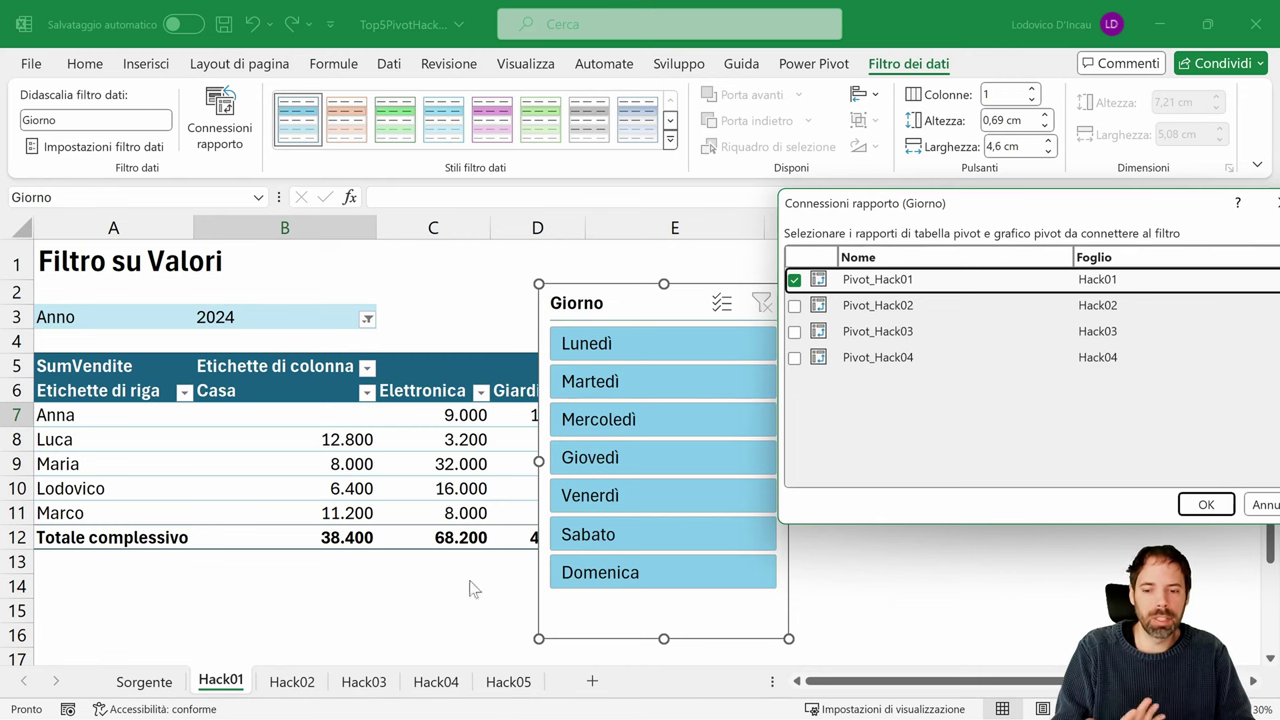
click(794, 305)
click(794, 331)
click(794, 357)
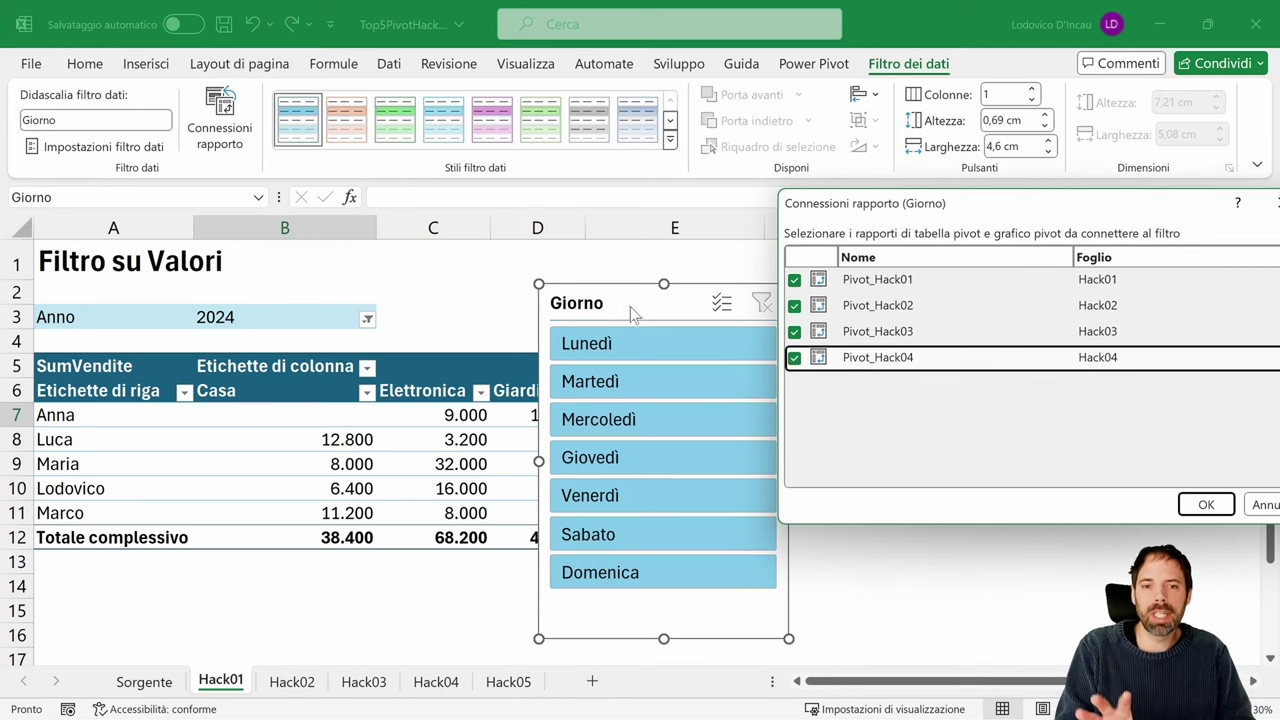
click(1205, 504)
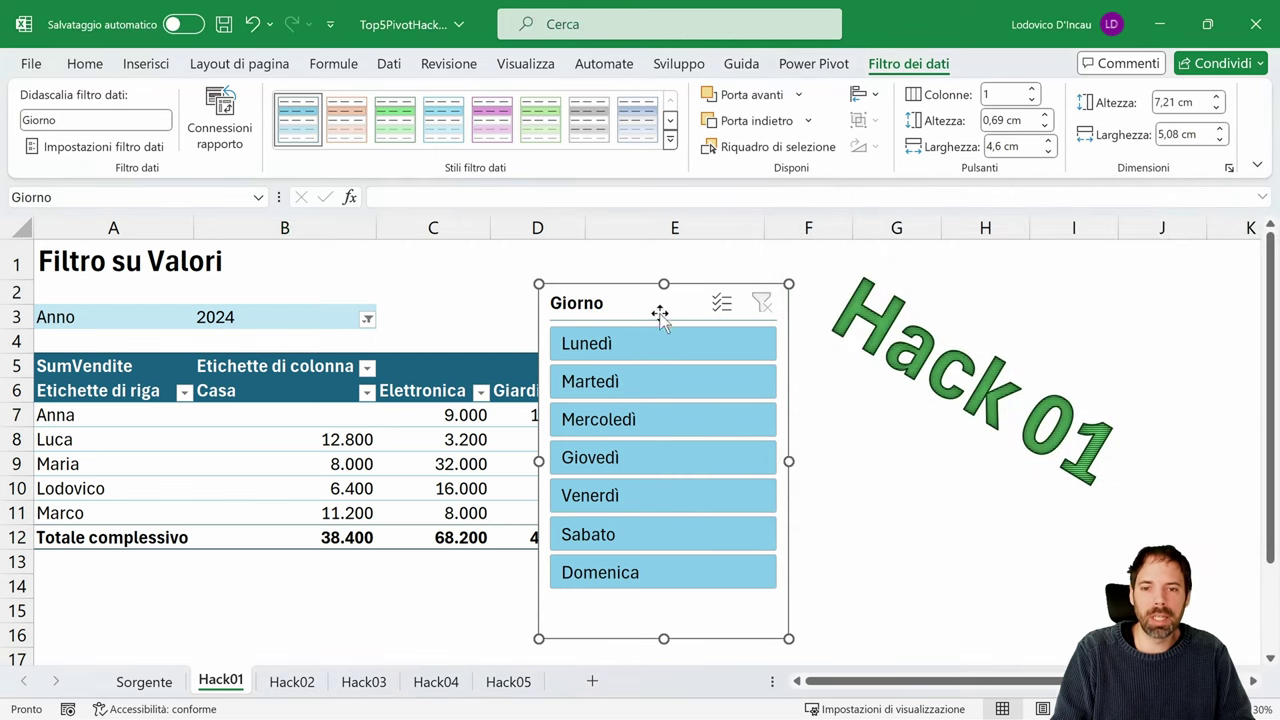
drag(660, 316, 726, 294)
click(508, 681)
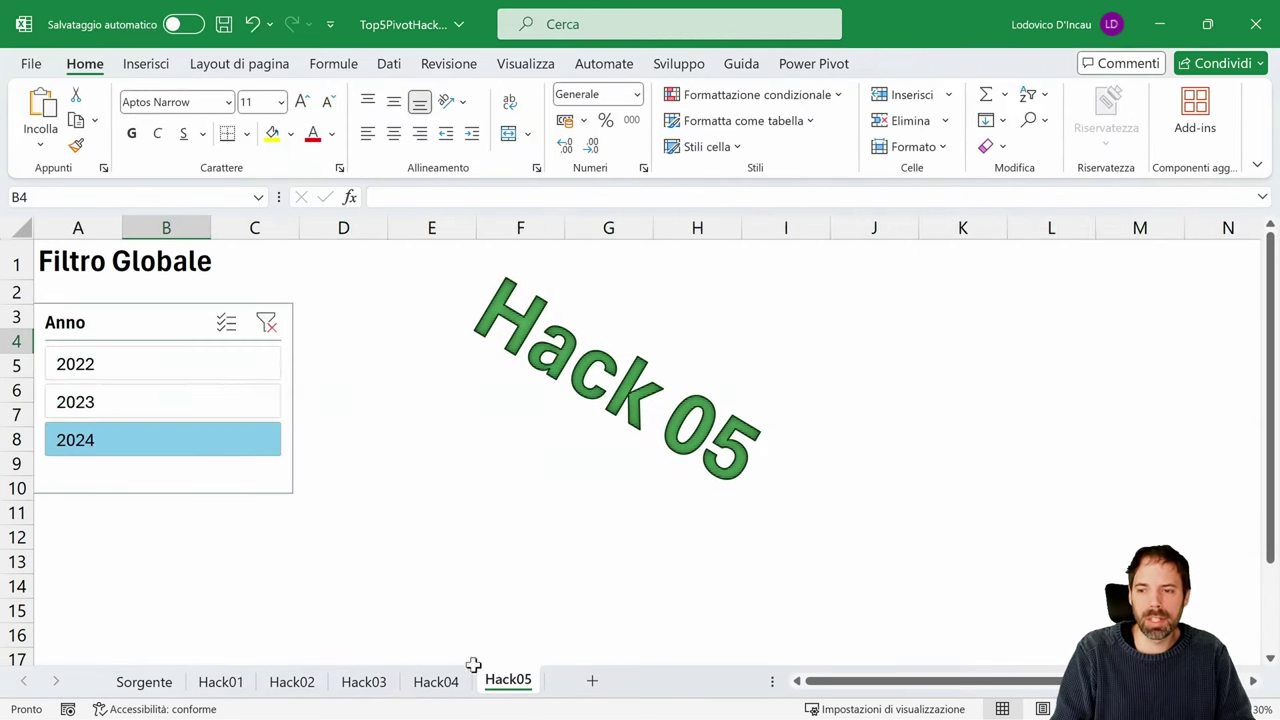
- Set the Hack05 Anno slicer to 2022 and check Hack04, Hack03 and Hack01 each total 63.000
click(129, 370)
key(ctrl+Page_Up)
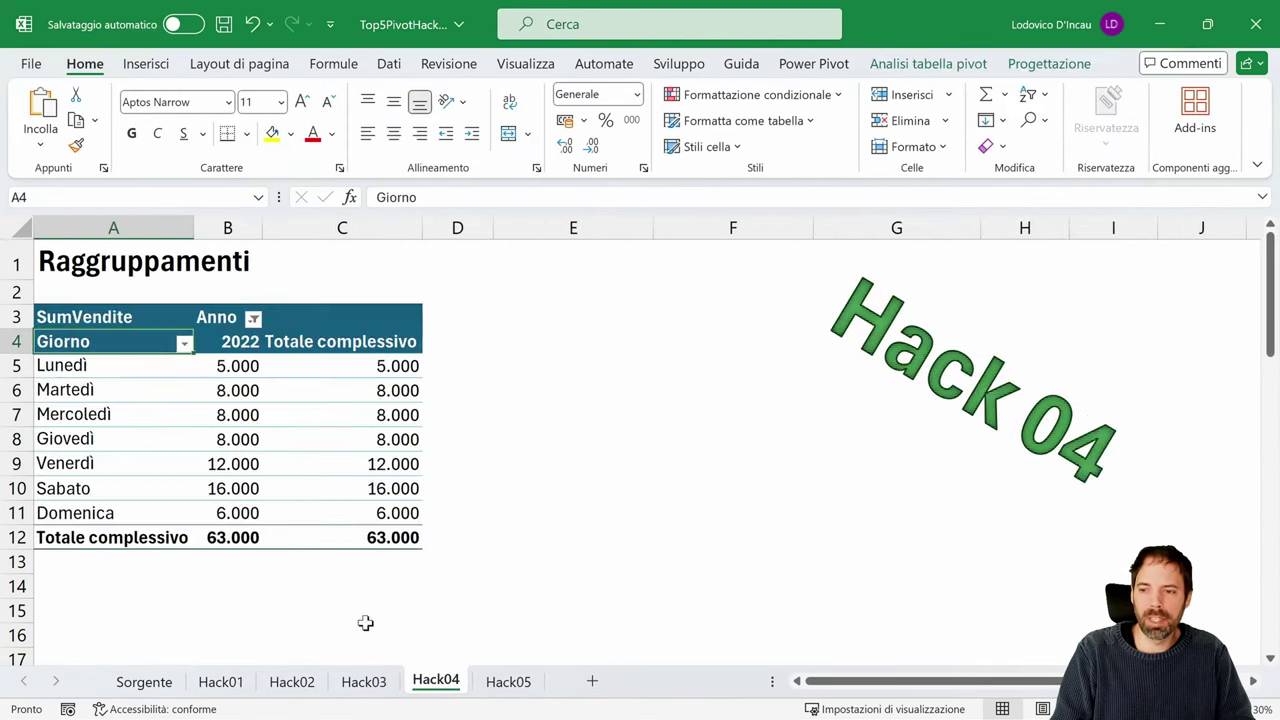
key(Right)
click(363, 681)
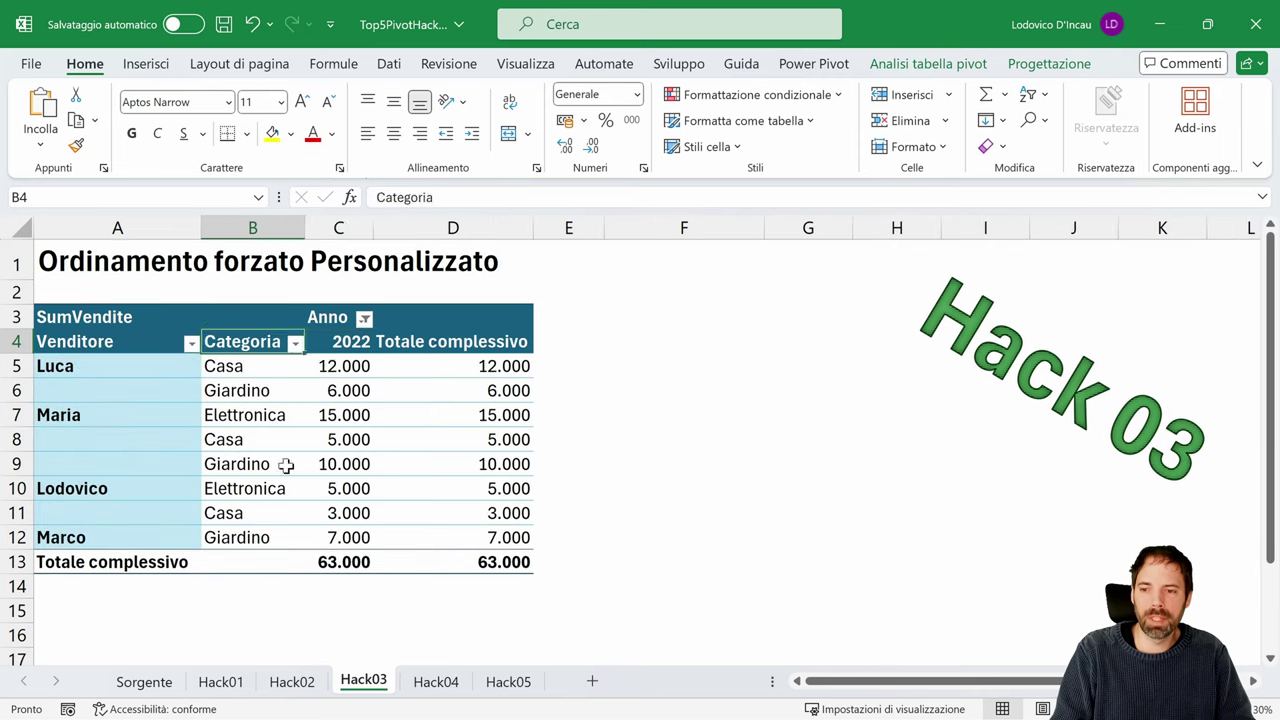
key(Right)
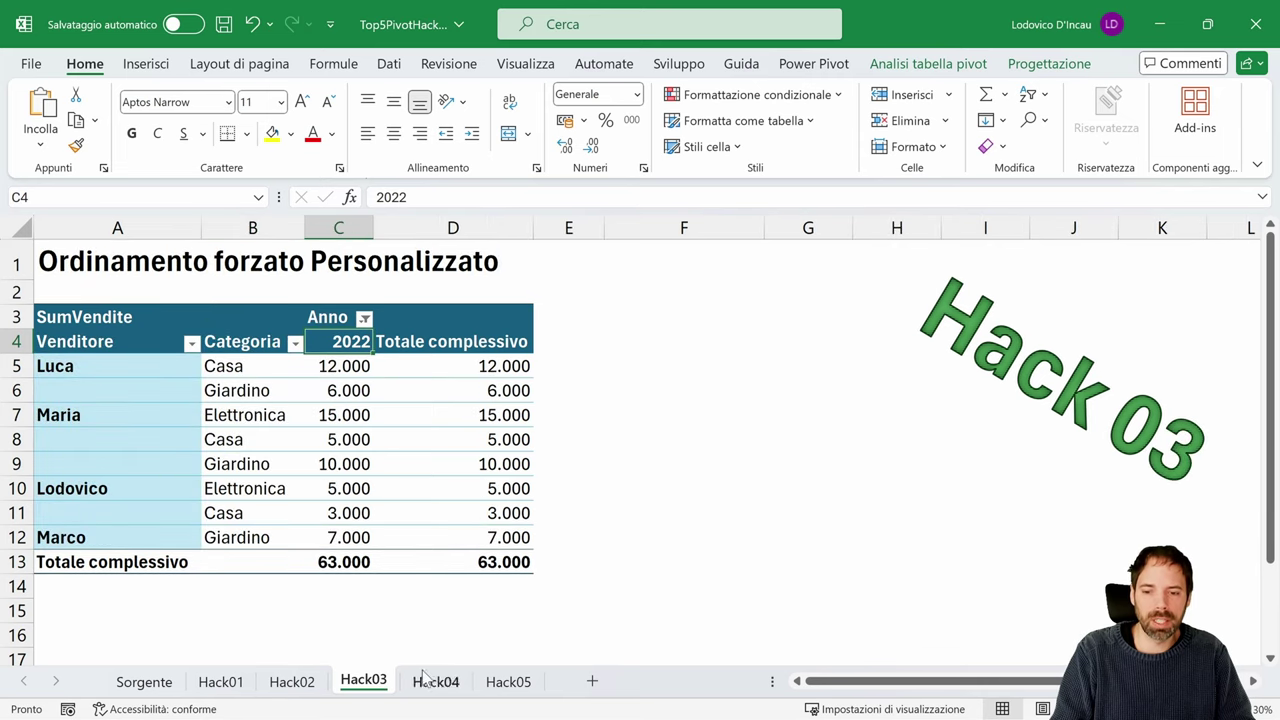
key(ctrl+Page_Up)
key(ctrl+Page_Up)
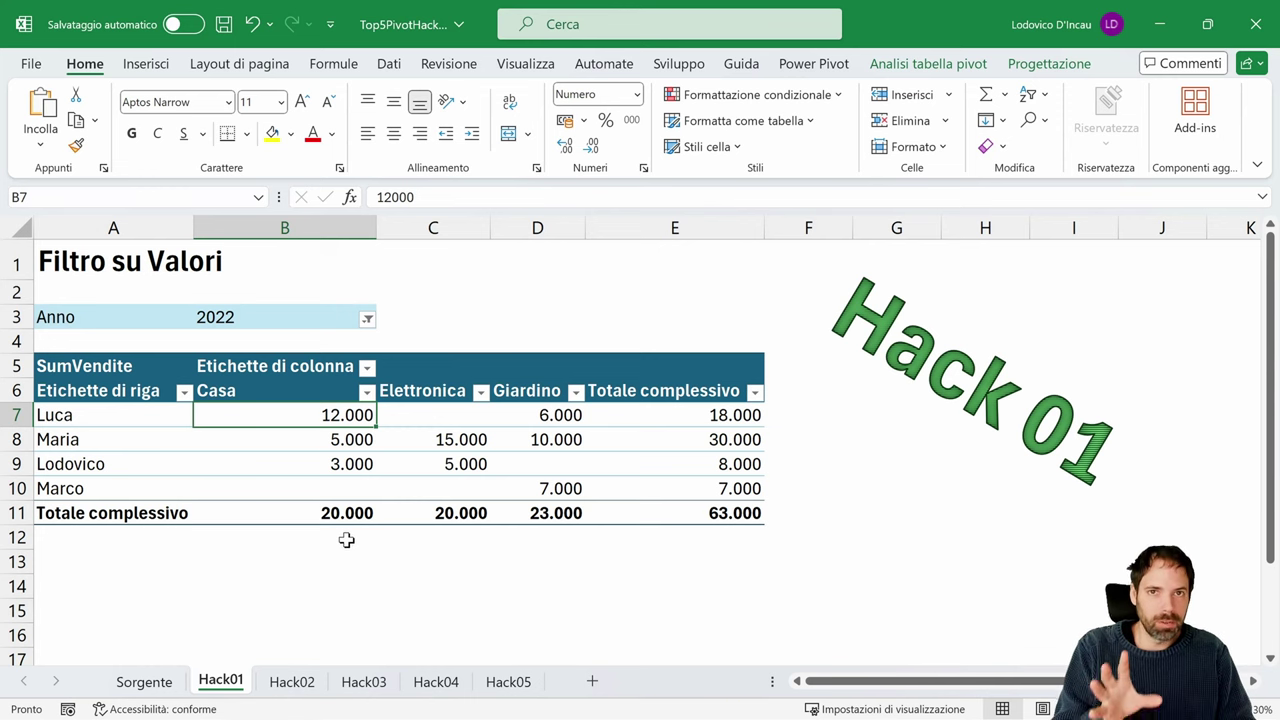
- Confirm in the PivotTable Analyze ribbon that Hack01's pivot is named Pivot_Hack01, then go to Hack02
click(420, 417)
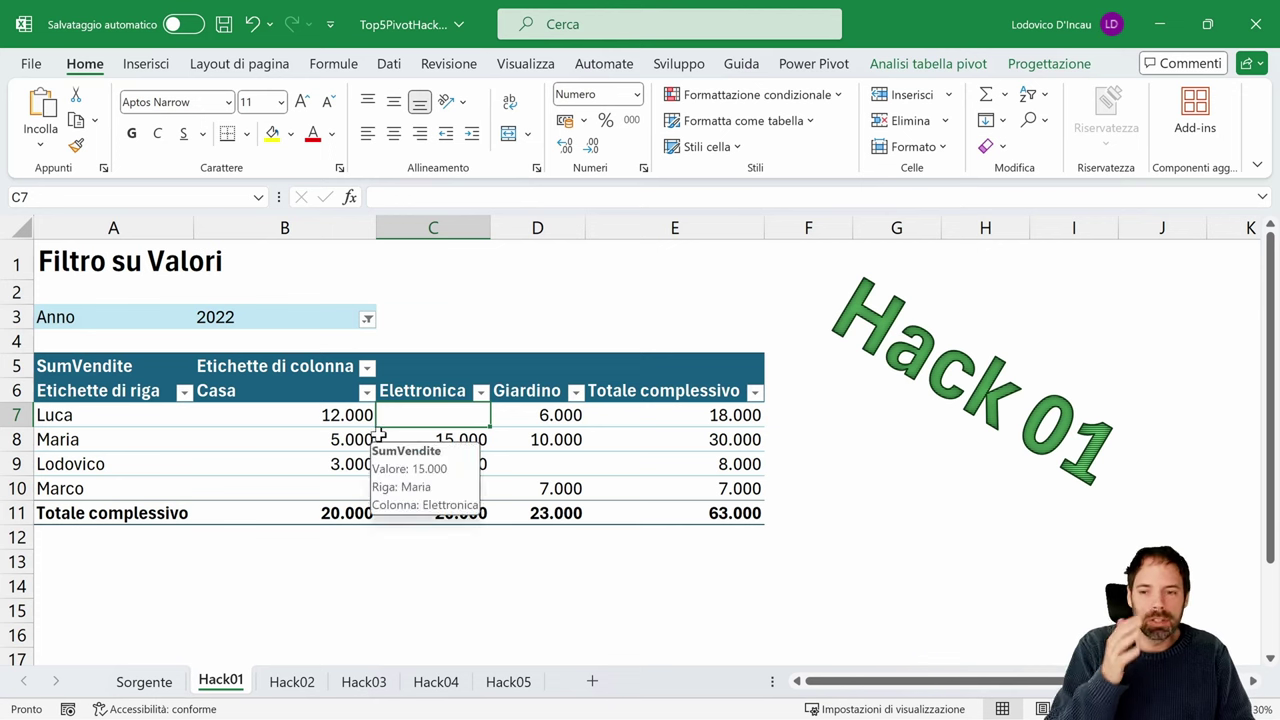
click(300, 432)
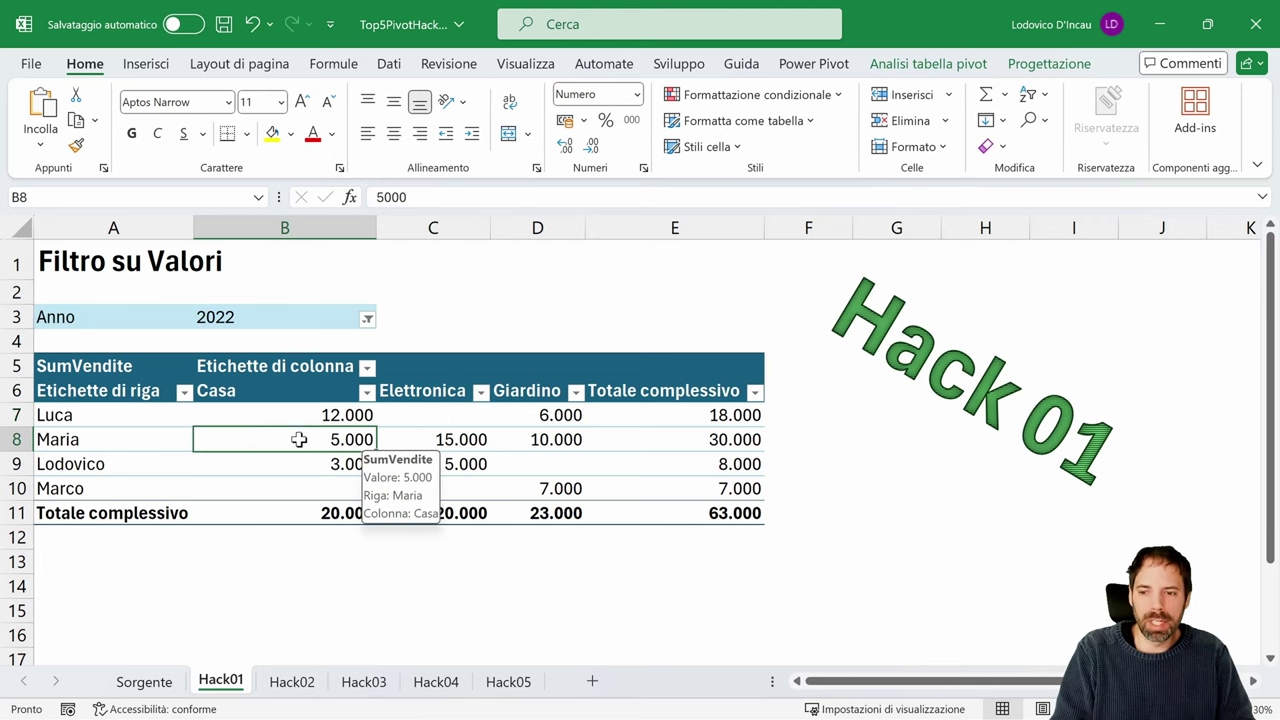
click(886, 65)
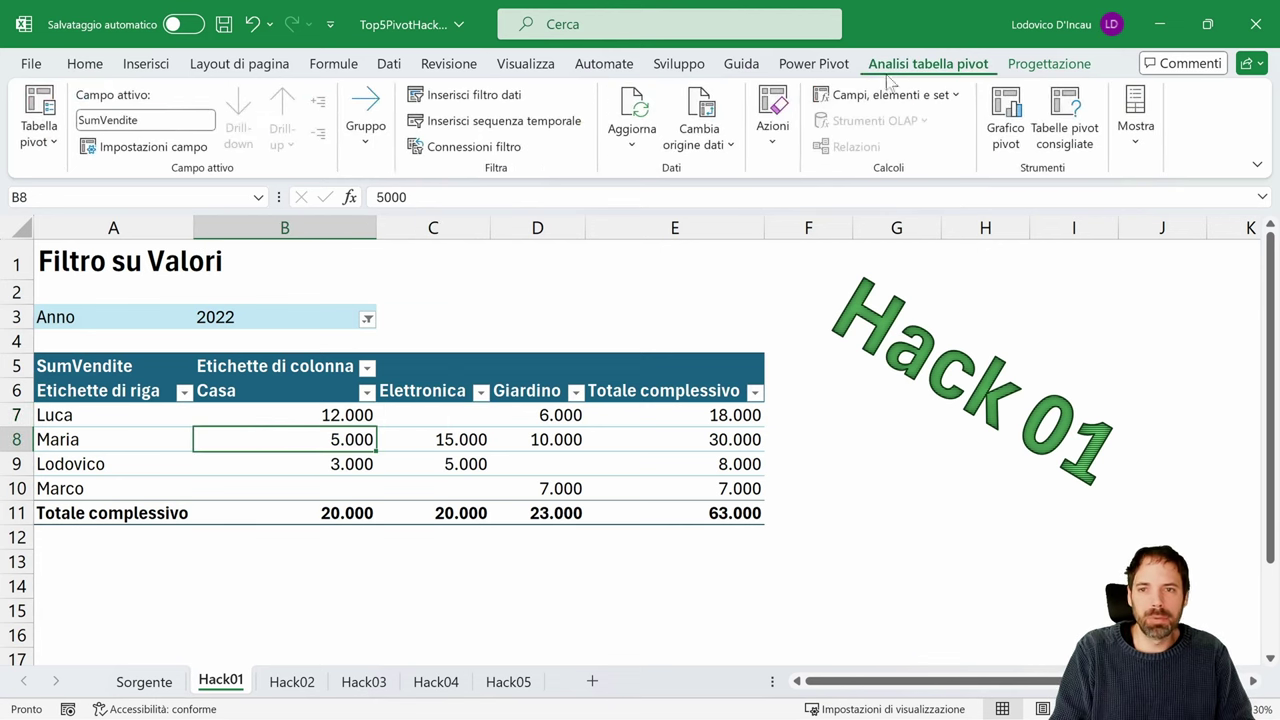
click(1057, 65)
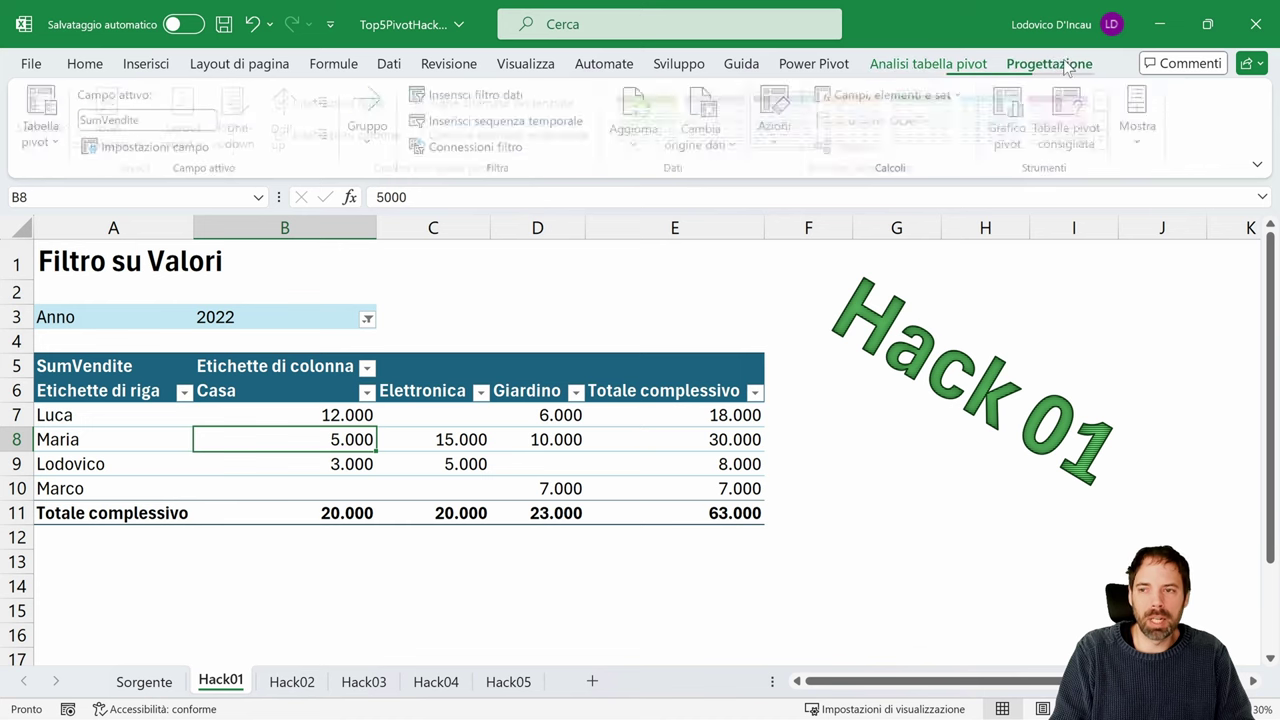
click(928, 65)
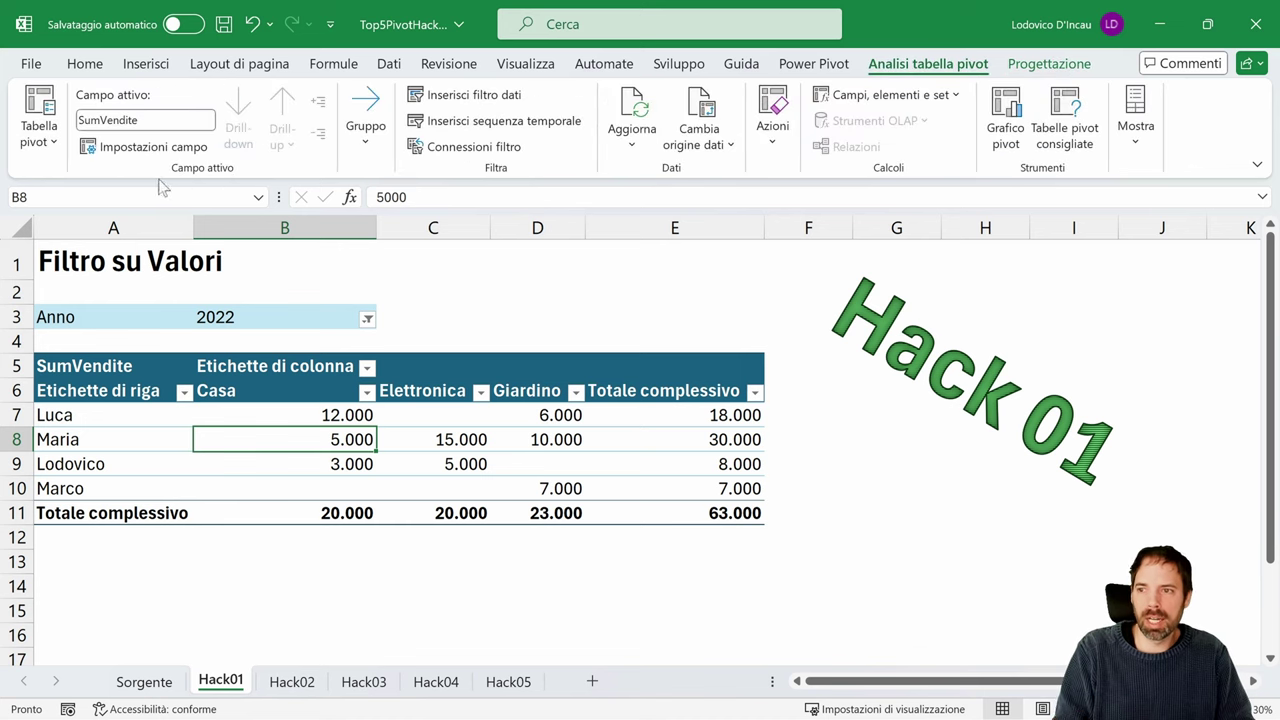
click(46, 144)
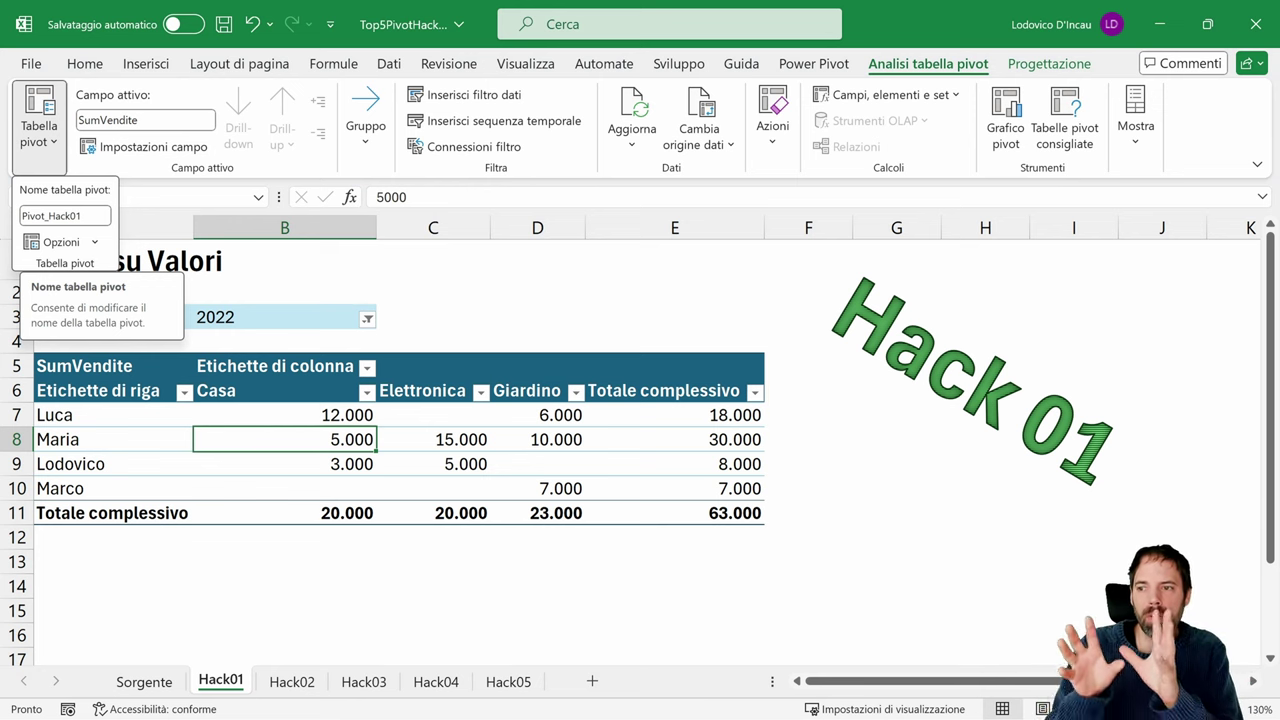
click(60, 215)
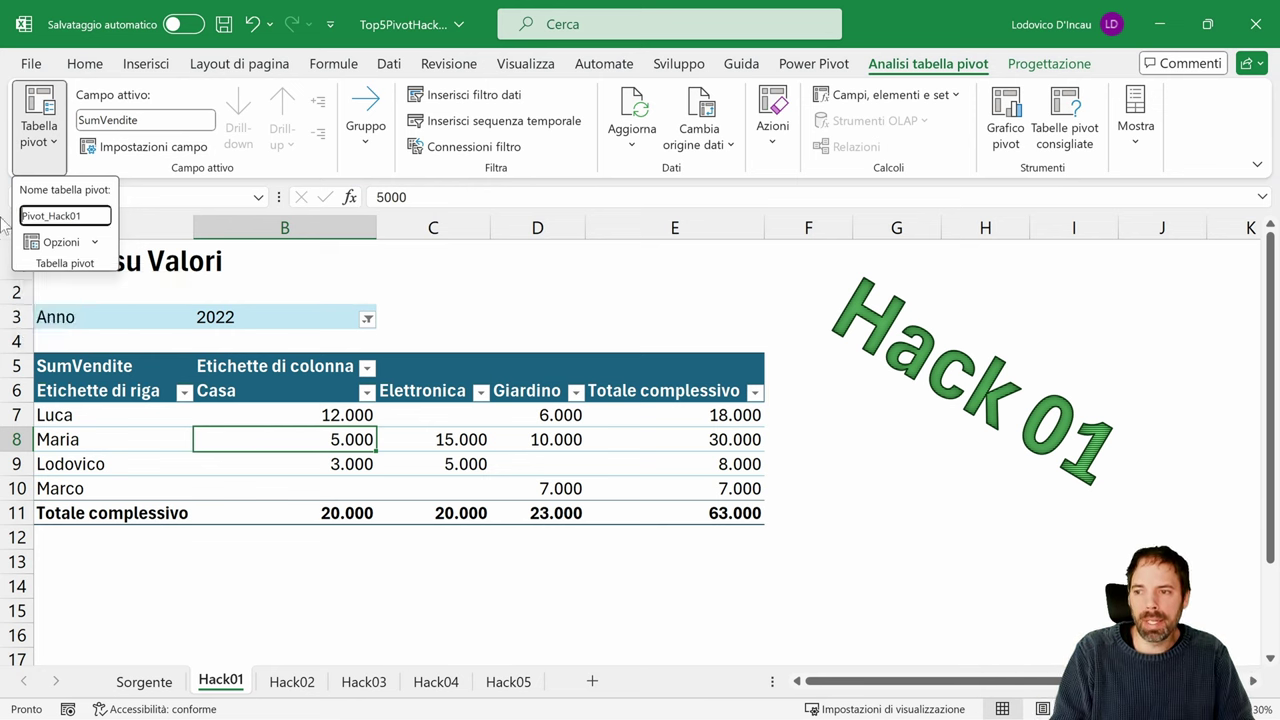
click(8, 226)
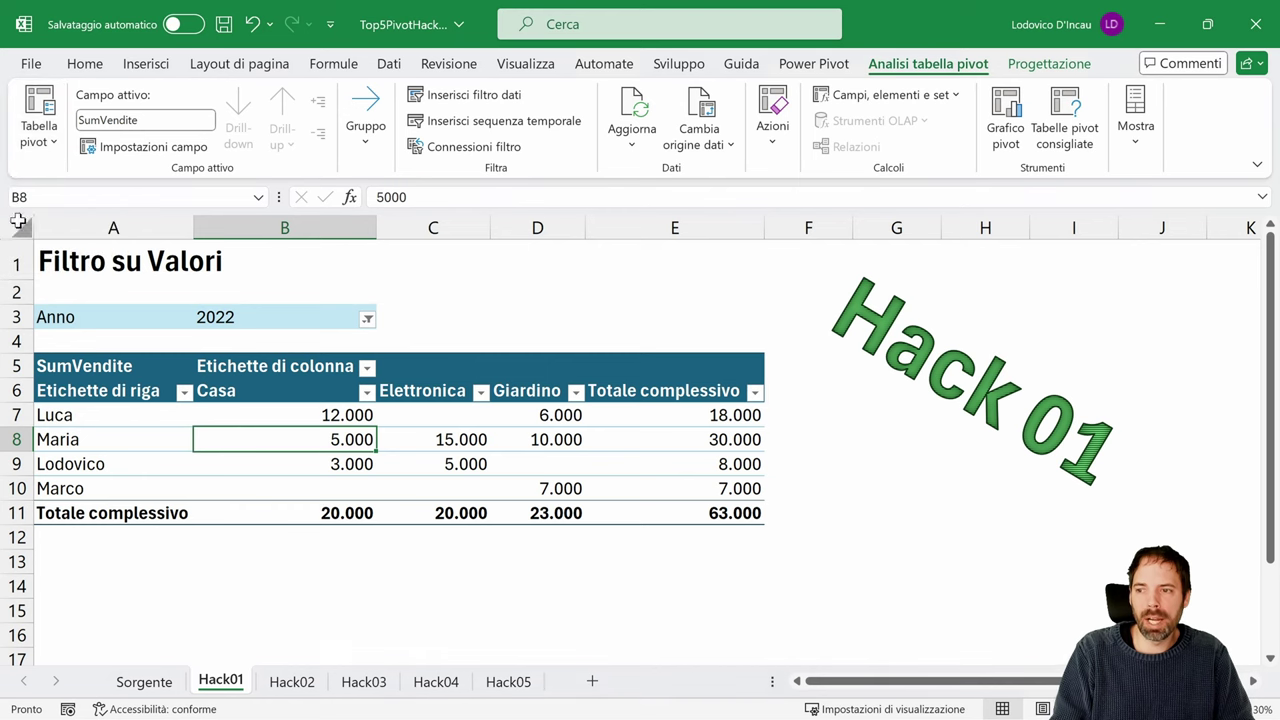
click(291, 681)
- Check the Hack02 pivot table's name from a cell inside it
click(296, 414)
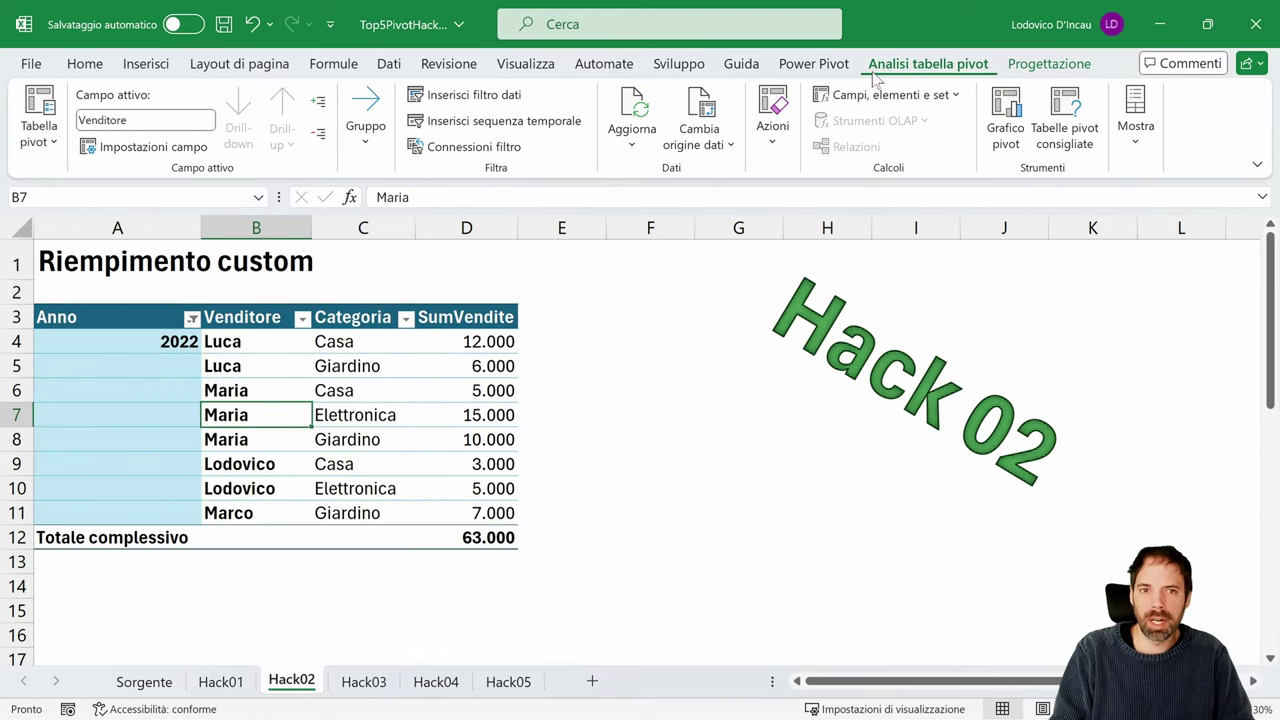
click(20, 118)
click(417, 531)
- On Hack05, review the Anno slicer's report connections to the four pivots, then cancel
click(508, 681)
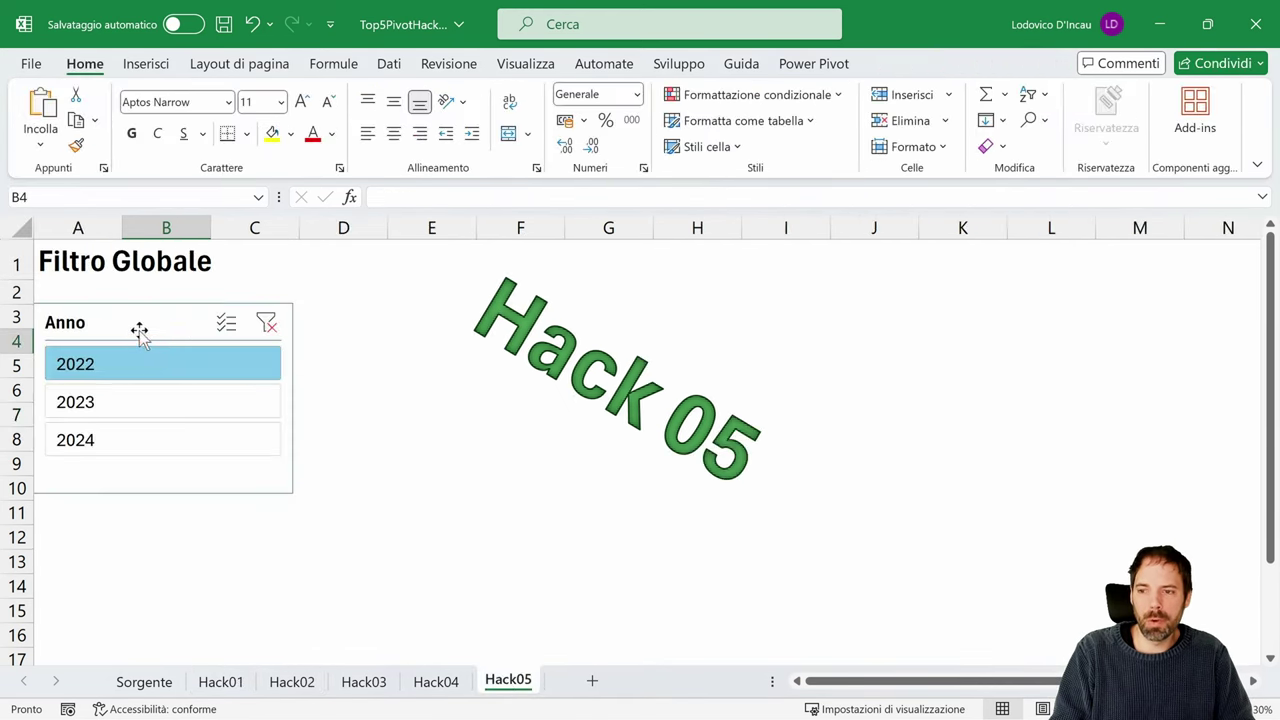
right_click(139, 334)
click(226, 459)
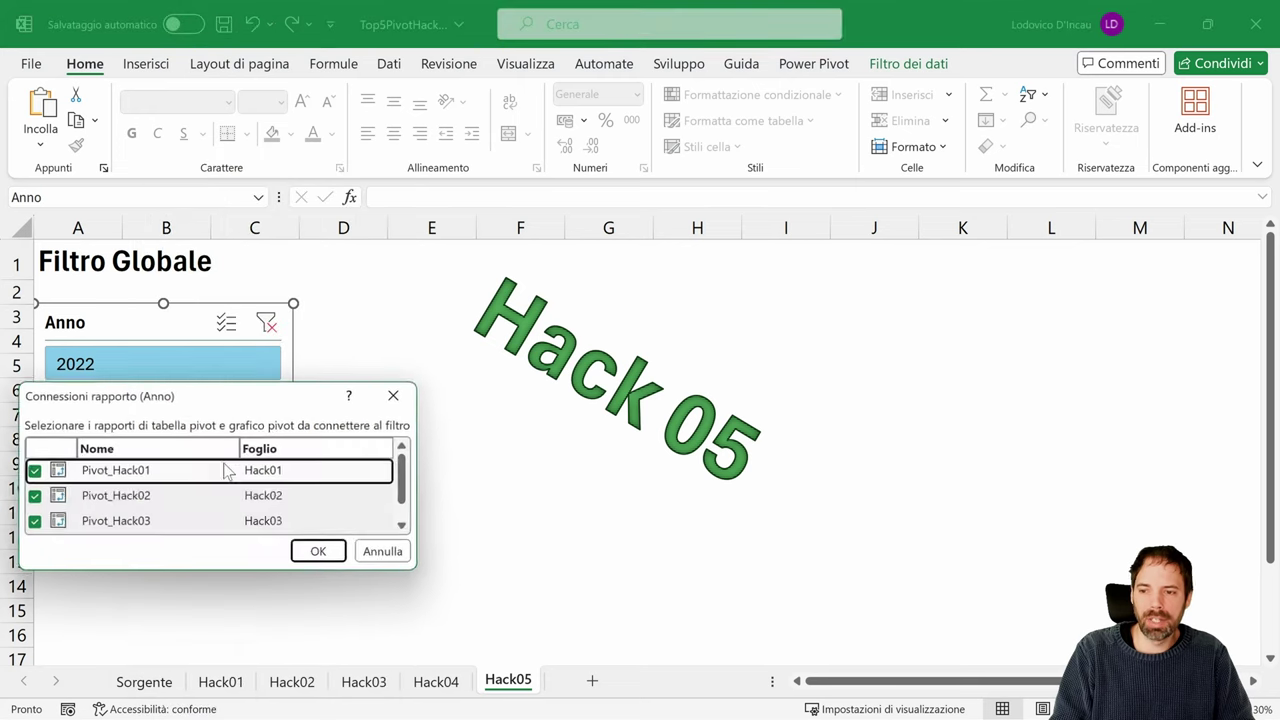
drag(218, 402, 643, 202)
drag(846, 361, 1015, 542)
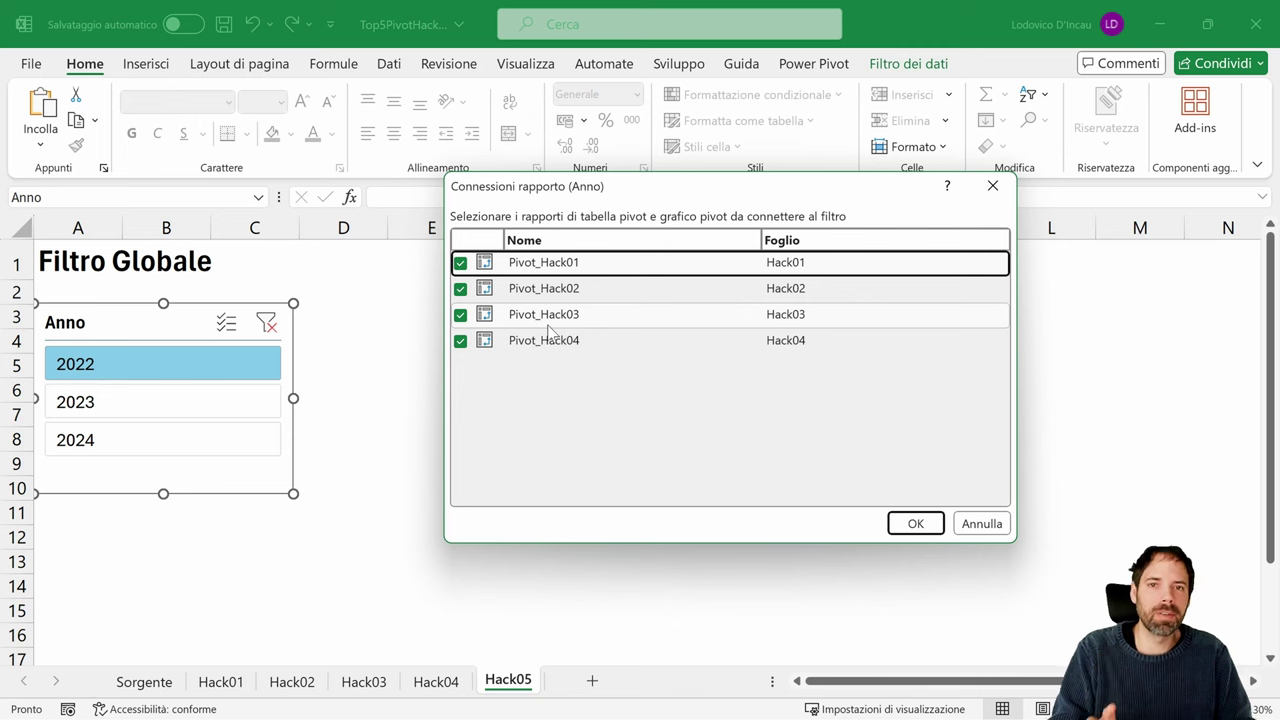
click(985, 526)
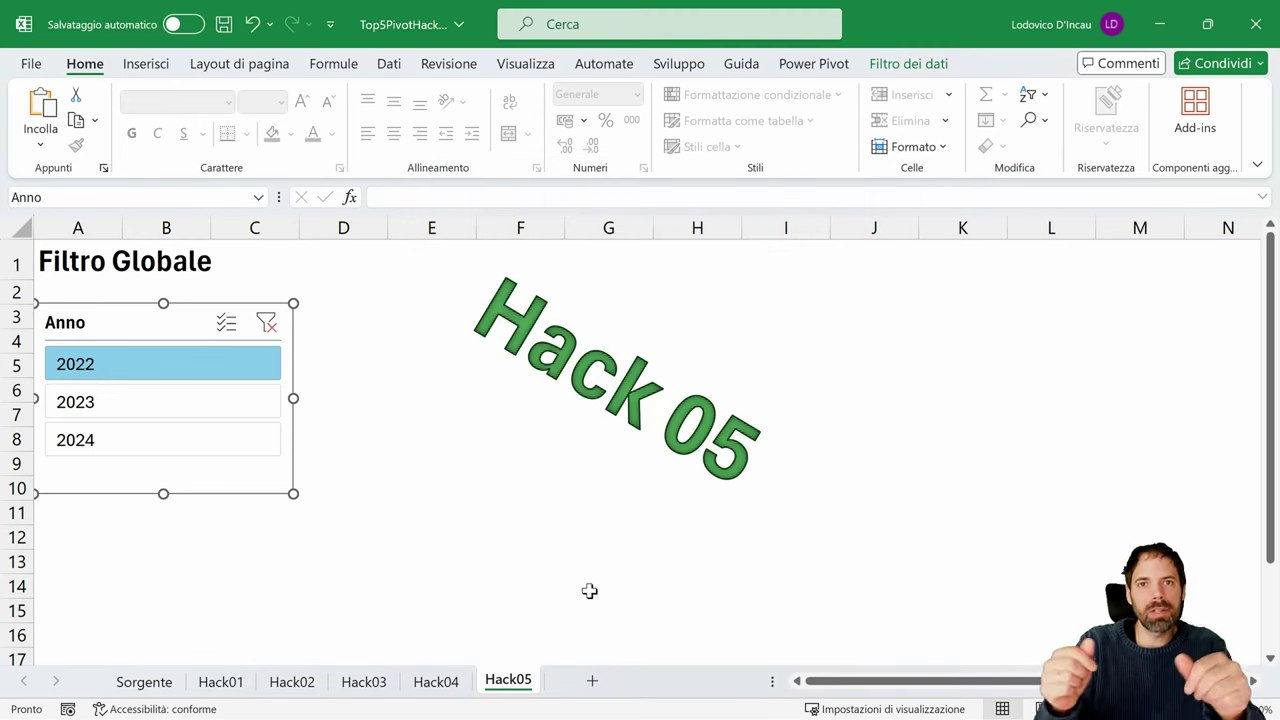